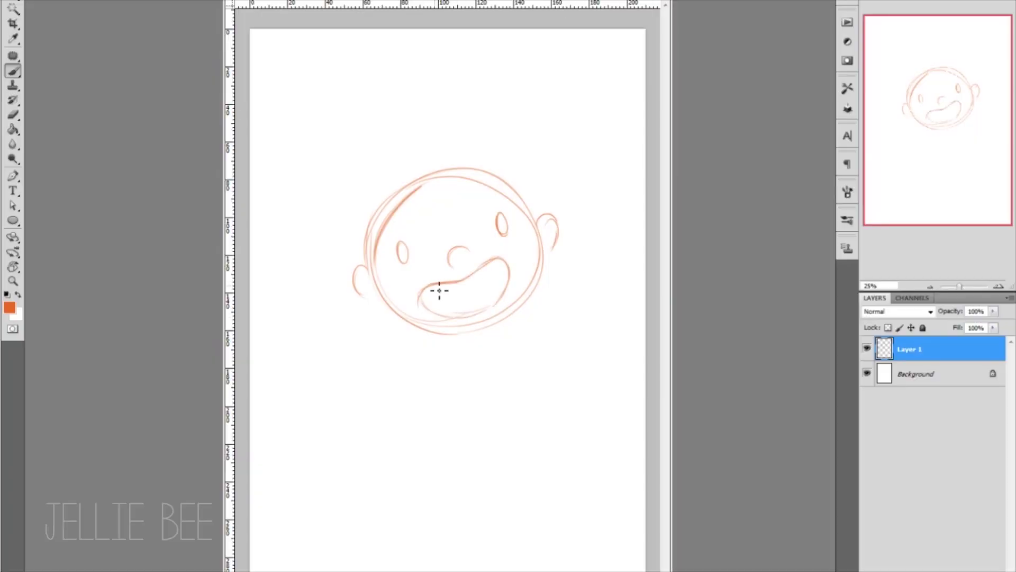
Paint a matching left cheek and solid, bumpy curly orange hair on the first head
drag(410, 259, 403, 246)
mouse_move(398, 158)
mouse_down()
mouse_move(443, 229)
mouse_move(479, 145)
mouse_move(390, 152)
mouse_move(441, 258)
mouse_move(454, 95)
mouse_move(420, 136)
mouse_move(443, 141)
mouse_move(339, 238)
mouse_move(336, 256)
mouse_move(538, 134)
mouse_up()
key(e)
key(e)
key(b)
mouse_move(386, 226)
mouse_down()
mouse_move(405, 217)
mouse_move(420, 188)
mouse_move(391, 222)
mouse_up()
Hide the first head and draw a circular orange head outline on a new layer
click(867, 348)
key(ctrl+shift+alt+n)
drag(407, 148, 387, 285)
drag(400, 291, 521, 248)
drag(397, 145, 532, 188)
drag(535, 191, 386, 304)
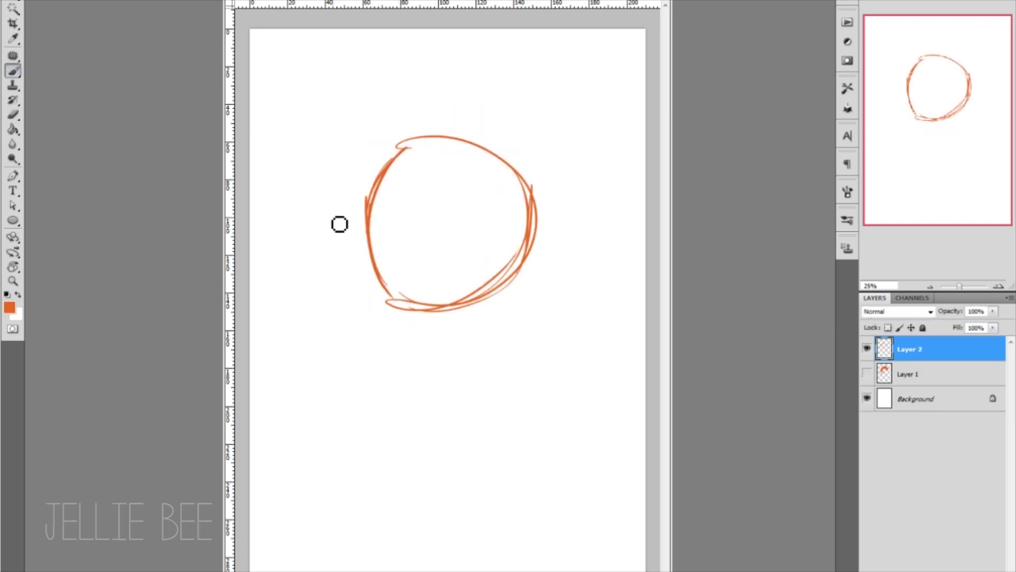
Give the second head hair and closed eyes, then start a black circle head
mouse_move(323, 198)
mouse_down()
mouse_move(395, 272)
mouse_move(443, 129)
mouse_move(303, 152)
mouse_move(543, 83)
mouse_move(379, 296)
mouse_move(320, 130)
mouse_move(526, 104)
mouse_move(308, 165)
mouse_move(318, 304)
mouse_up()
drag(408, 273, 485, 249)
mouse_move(497, 254)
mouse_down()
mouse_move(519, 241)
mouse_move(325, 143)
mouse_move(569, 95)
mouse_up()
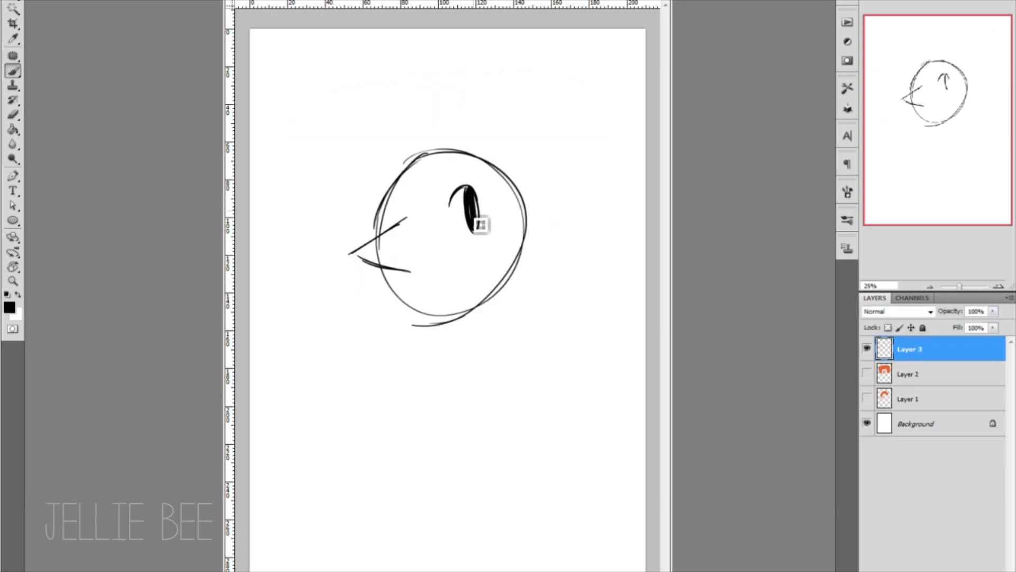
drag(408, 190, 410, 228)
Draw eyes, mouth, nose, a right hair curl and a top bun on the black circle head
drag(412, 281, 468, 267)
mouse_move(419, 205)
mouse_down()
mouse_move(396, 266)
mouse_move(366, 249)
mouse_move(424, 255)
mouse_up()
key(e)
key(b)
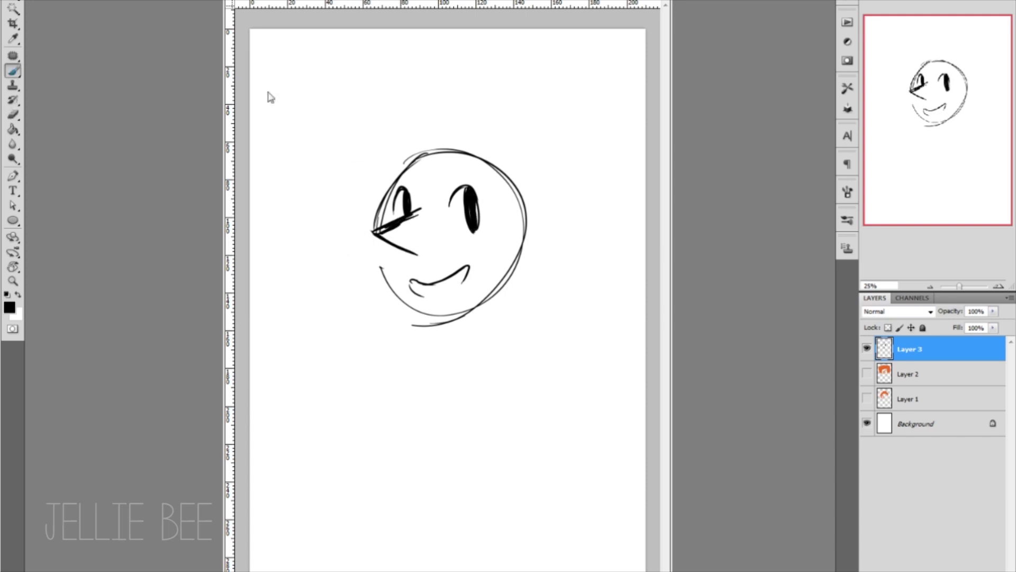
drag(392, 180, 424, 317)
drag(492, 201, 533, 195)
drag(434, 154, 436, 154)
drag(469, 268, 468, 290)
Redraw the eyes as larger black ovals and add pointed hair strokes
key(e)
drag(471, 212, 374, 250)
key(b)
mouse_move(403, 201)
mouse_down()
mouse_move(466, 216)
mouse_move(472, 204)
mouse_up()
mouse_move(416, 155)
mouse_down()
mouse_move(530, 305)
mouse_move(547, 112)
mouse_move(577, 106)
mouse_up()
Hide the circle head and sketch a long-haired head with nose and eyebrows on a new layer
click(866, 349)
key(ctrl+shift+alt+n)
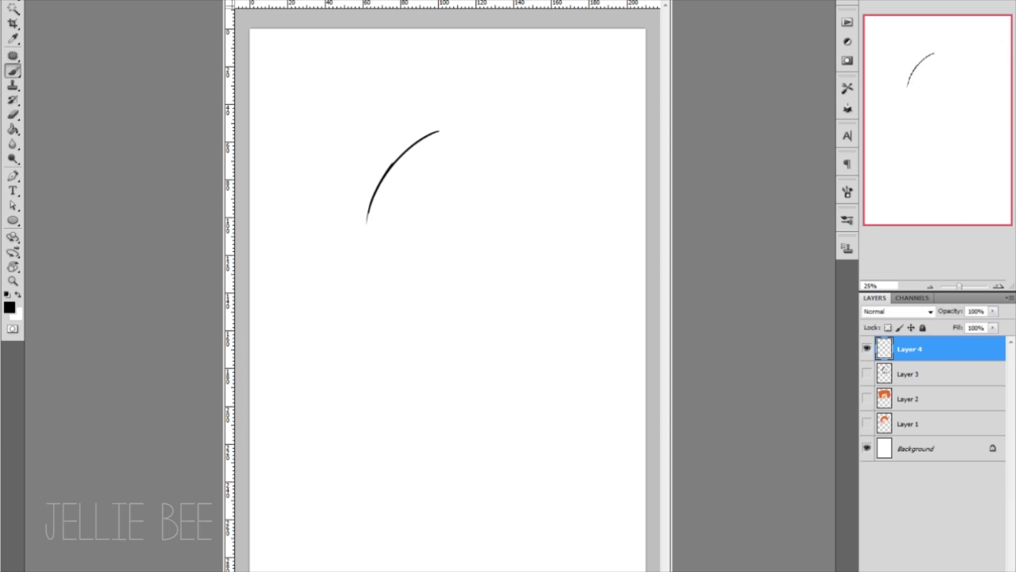
mouse_move(428, 135)
mouse_down()
mouse_move(467, 253)
mouse_move(468, 228)
mouse_up()
drag(452, 259, 473, 246)
mouse_move(462, 199)
mouse_down()
mouse_move(370, 141)
mouse_move(291, 275)
mouse_move(614, 249)
mouse_move(462, 143)
mouse_up()
key(e)
drag(402, 180, 373, 222)
key(b)
Rework the long-haired head's left outline, mouth line and chin
drag(381, 159, 381, 275)
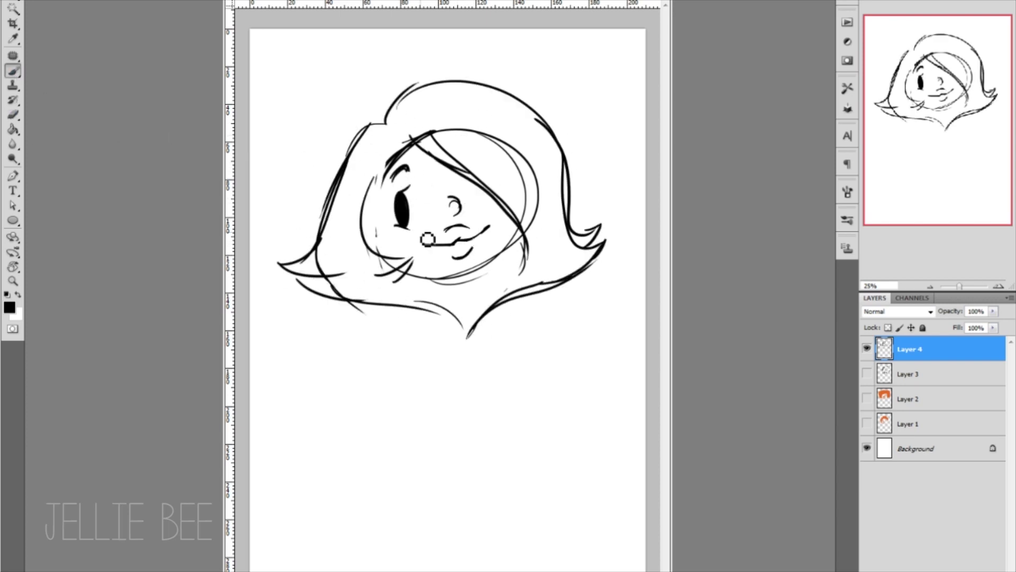
key(e)
key(b)
drag(392, 177, 418, 175)
drag(376, 275, 489, 228)
Hide it and draw an oval head with an ear and an eye with iris and pupil on a new layer
click(867, 349)
key(ctrl+shift+alt+n)
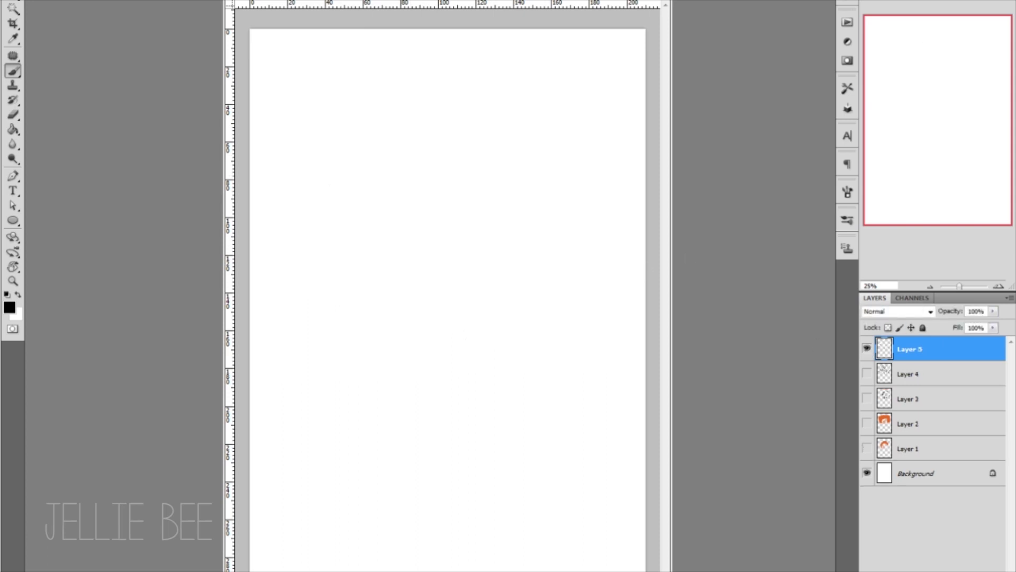
drag(375, 237, 508, 275)
drag(402, 161, 487, 286)
drag(393, 159, 423, 307)
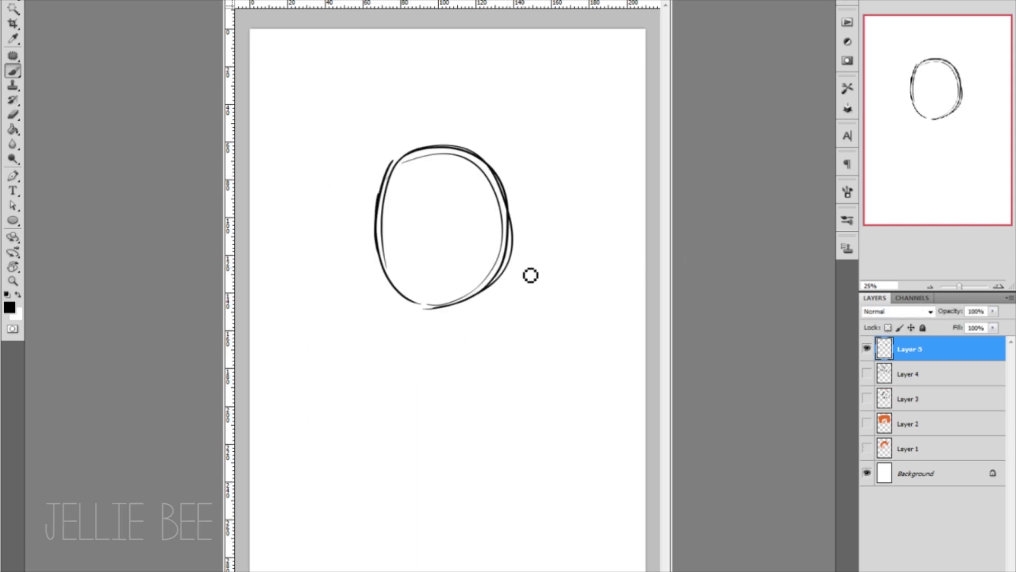
drag(392, 180, 374, 249)
drag(433, 209, 468, 174)
drag(460, 197, 471, 233)
drag(467, 207, 477, 328)
Outline a bob hairstyle around the oval head
drag(370, 143, 556, 238)
drag(366, 156, 323, 328)
drag(546, 233, 477, 323)
drag(326, 302, 429, 338)
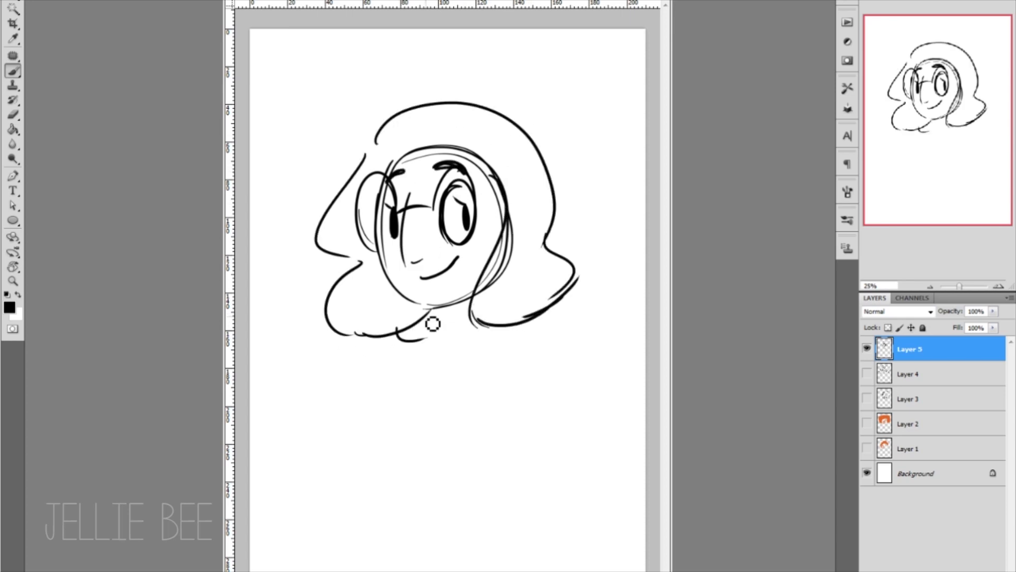
drag(370, 143, 511, 141)
mouse_move(368, 156)
mouse_down()
mouse_move(361, 256)
mouse_move(530, 307)
mouse_up()
Fill the bob hair solid black and trim its outer edges
key(e)
drag(561, 159, 545, 297)
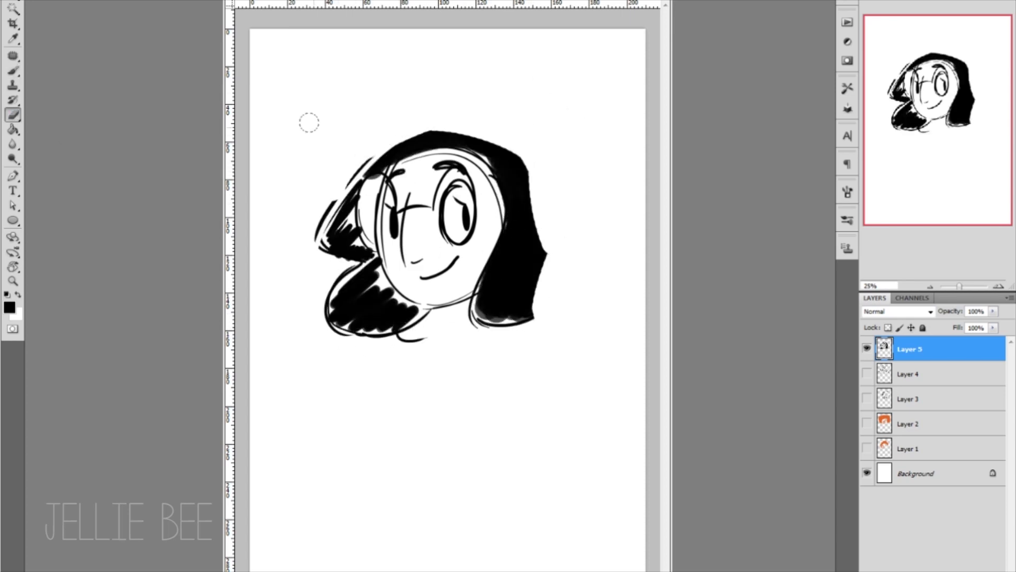
key(b)
drag(339, 255, 402, 301)
drag(503, 287, 487, 360)
key(e)
drag(328, 175, 344, 333)
key(b)
drag(360, 175, 476, 159)
drag(502, 185, 394, 300)
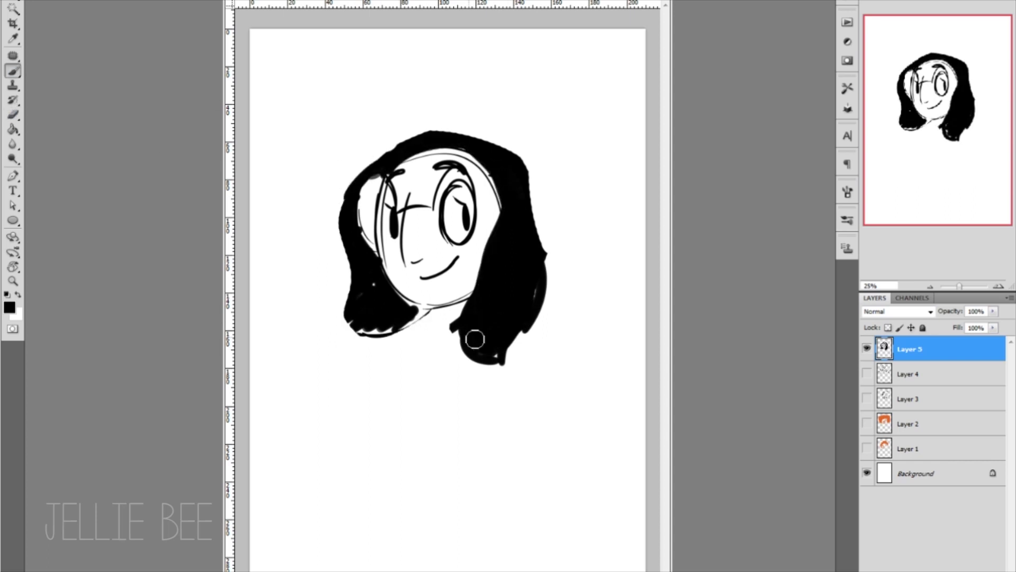
On a new layer, sketch a circle-and-triangle head, erase stray lines, and redraw the eye and chin
key(ctrl+comma)
key(ctrl+shift+alt+n)
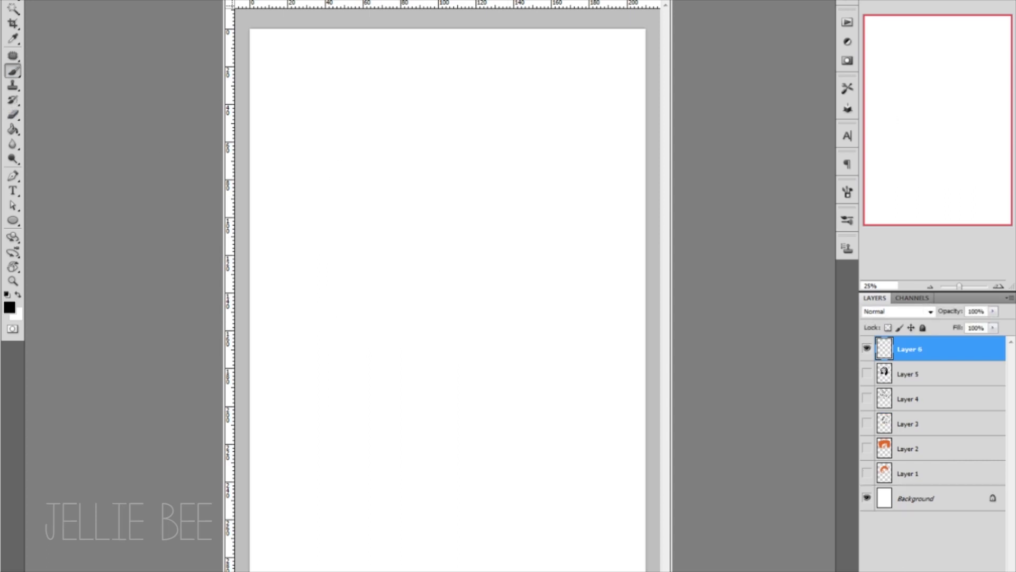
mouse_move(383, 243)
mouse_down()
mouse_move(399, 50)
mouse_move(588, 186)
mouse_up()
key(e)
mouse_move(403, 281)
mouse_down()
mouse_move(472, 263)
mouse_move(501, 238)
mouse_move(445, 174)
mouse_move(485, 195)
mouse_up()
key(b)
mouse_move(529, 111)
mouse_down()
mouse_move(599, 200)
mouse_move(461, 285)
mouse_move(497, 265)
mouse_up()
On another new layer, sketch a head circle with hair strokes and erase the inner circle lines
key(ctrl+comma)
key(ctrl+shift+alt+n)
mouse_move(381, 170)
mouse_down()
mouse_move(509, 152)
mouse_move(506, 212)
mouse_move(379, 254)
mouse_move(529, 132)
mouse_up()
key(e)
mouse_move(371, 122)
mouse_down()
mouse_move(503, 260)
mouse_move(493, 180)
mouse_move(468, 238)
mouse_up()
key(b)
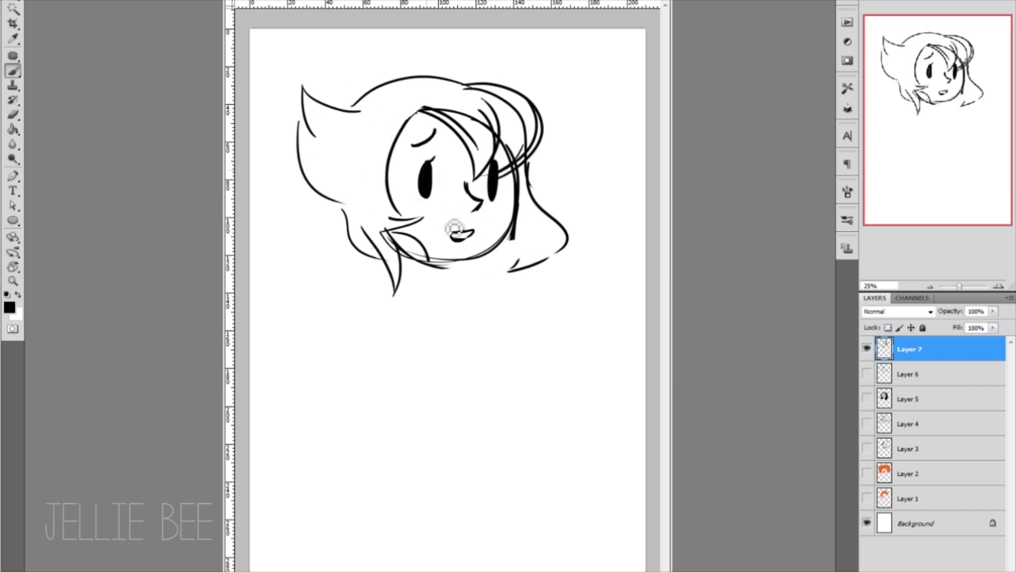
Hide that sketch and draw a fresh head outline with bangs, side hair and outer hair mass
click(867, 347)
key(ctrl+shift+alt+n)
drag(364, 117, 555, 114)
drag(360, 124, 377, 253)
mouse_move(551, 116)
mouse_down()
mouse_move(408, 261)
mouse_move(529, 277)
mouse_up()
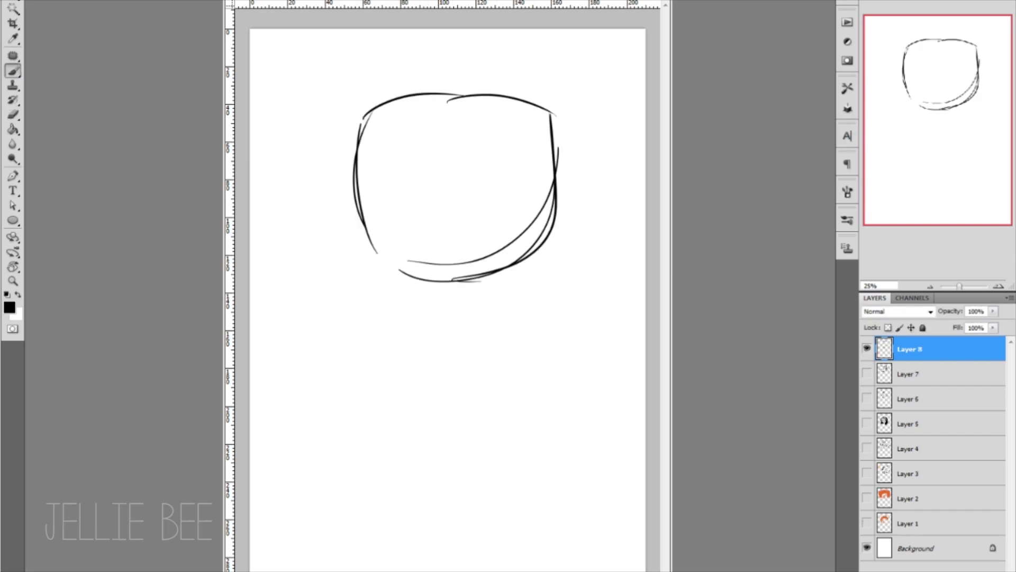
drag(509, 222, 503, 283)
drag(402, 142, 508, 186)
drag(334, 106, 354, 384)
drag(453, 413, 614, 259)
drag(365, 68, 592, 122)
Add the face: V-shaped grin, eyebrows, left eye and diagonal hatching
drag(381, 249, 349, 289)
drag(503, 243, 574, 259)
drag(355, 276, 545, 273)
mouse_move(402, 290)
mouse_down()
mouse_move(495, 288)
mouse_move(506, 263)
mouse_up()
mouse_move(370, 212)
mouse_down()
mouse_move(397, 223)
mouse_move(407, 244)
mouse_up()
drag(507, 200, 483, 232)
drag(354, 241, 470, 184)
drag(479, 242, 545, 206)
drag(354, 312, 437, 266)
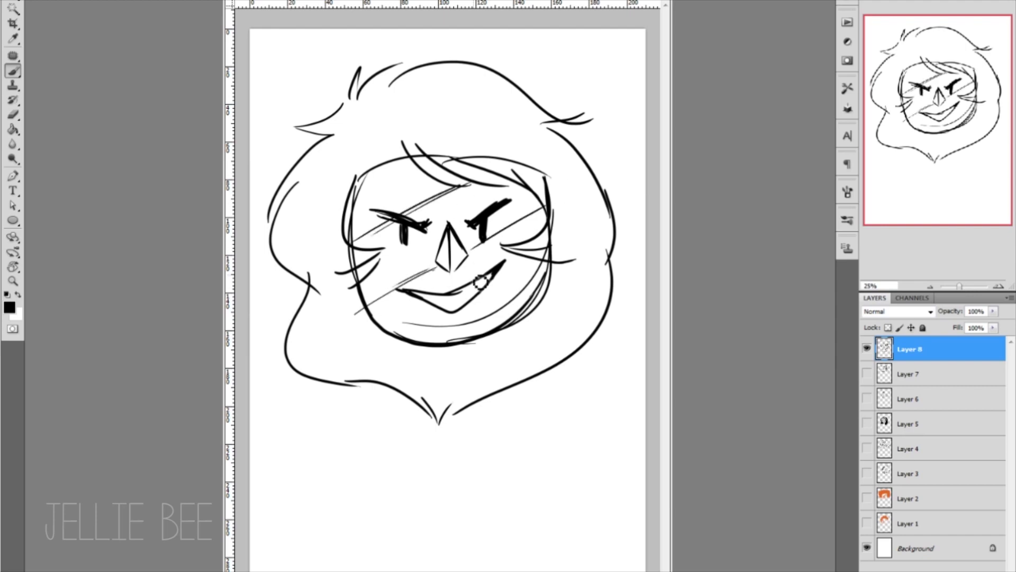
drag(500, 288, 546, 262)
drag(506, 259, 487, 281)
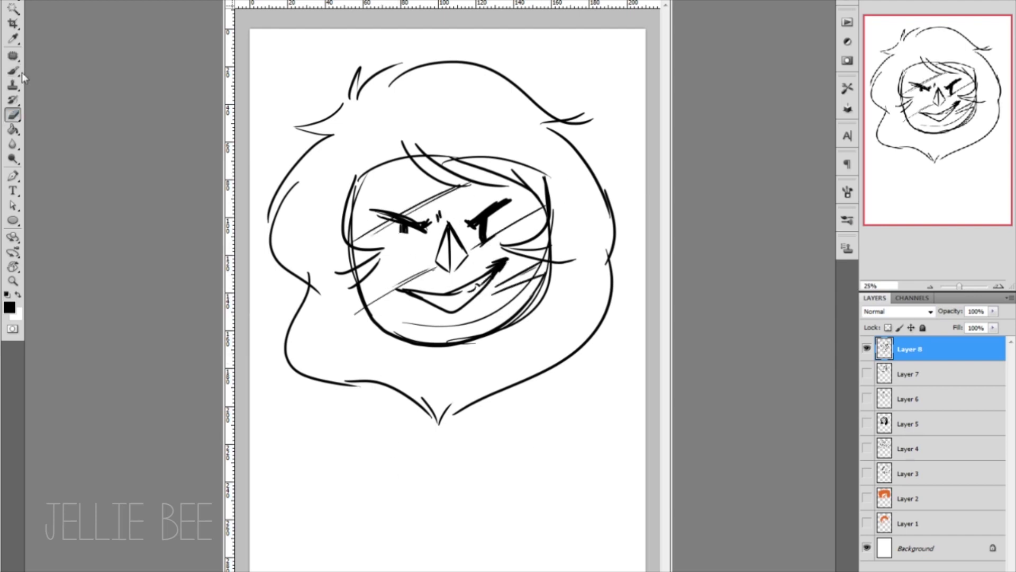
Warp the mouth area with Edit > Transform > Warp, touch up the face, and hide the grinning head
click(59, 1)
click(296, 241)
key(Return)
key(b)
drag(360, 177, 455, 159)
click(867, 348)
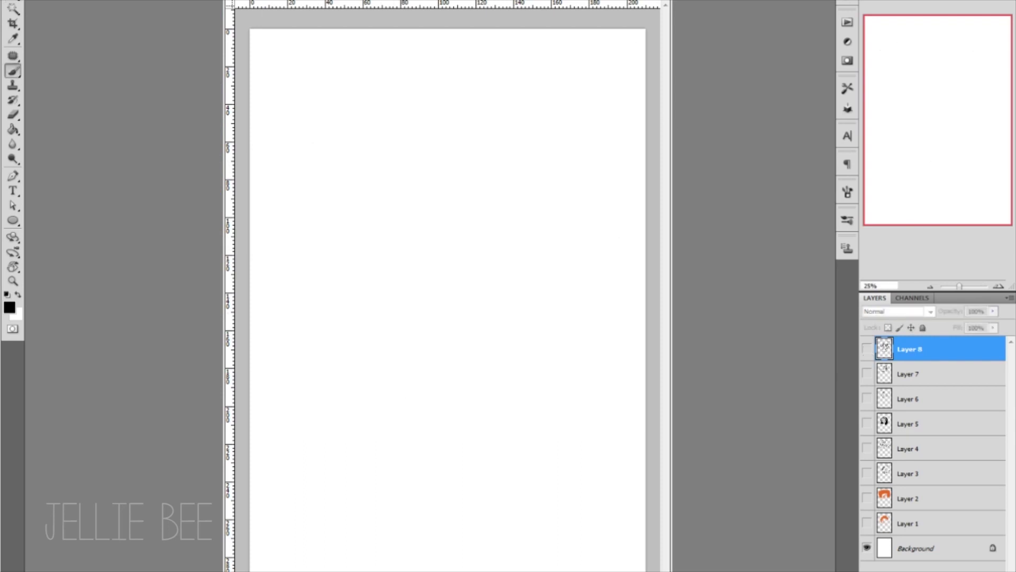
On a new layer, sketch an oval head with two cat ears and eyes, thickening its outline
key(ctrl+shift+alt+n)
drag(398, 171, 548, 175)
drag(466, 142, 344, 259)
drag(357, 273, 426, 286)
drag(440, 285, 534, 246)
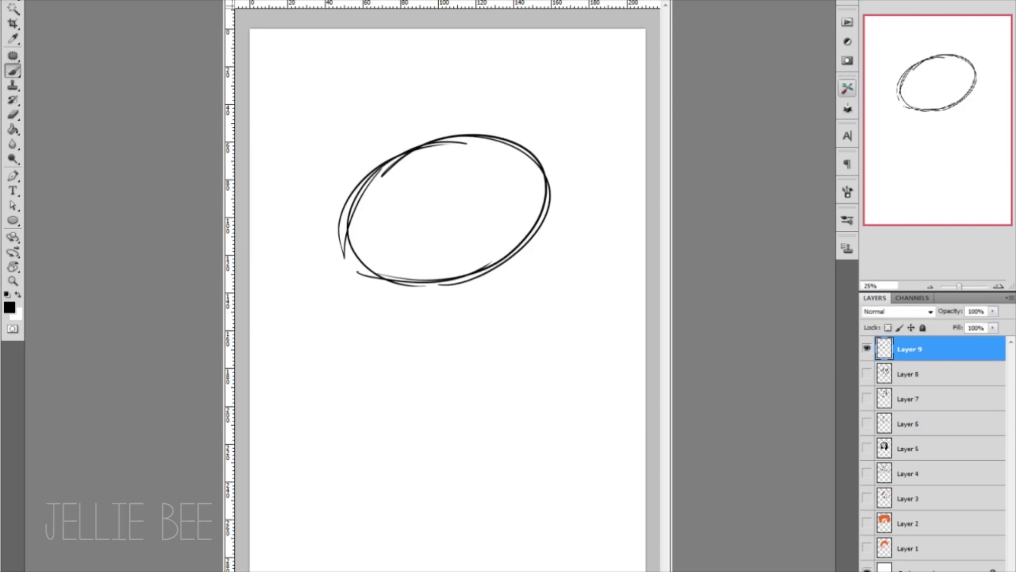
mouse_move(349, 201)
mouse_down()
mouse_move(542, 164)
mouse_move(392, 153)
mouse_up()
drag(439, 139, 495, 137)
mouse_move(394, 200)
mouse_down()
mouse_move(402, 220)
mouse_move(393, 200)
mouse_up()
drag(480, 163, 477, 164)
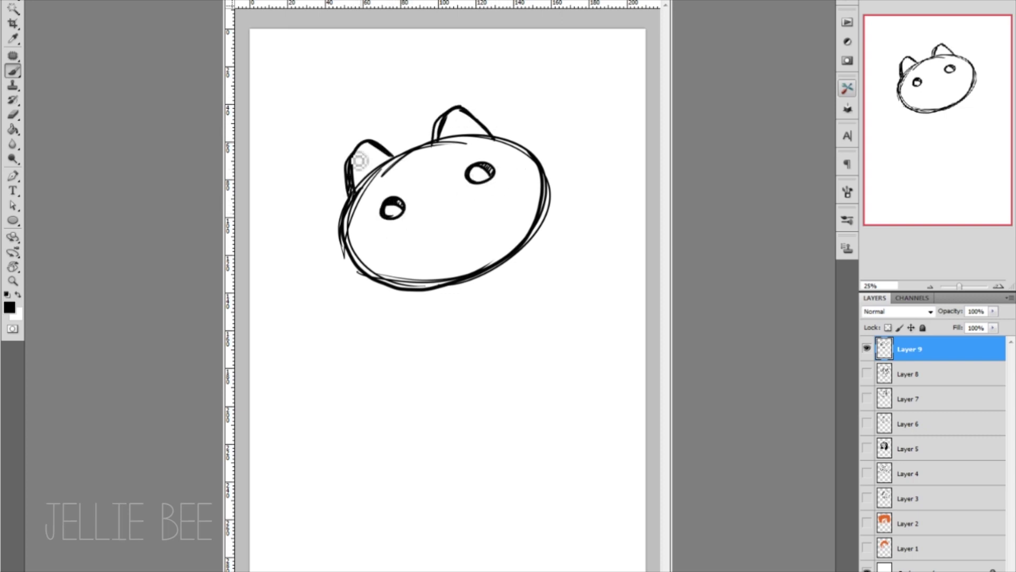
mouse_move(344, 177)
mouse_down()
mouse_move(548, 180)
mouse_move(325, 267)
mouse_up()
drag(328, 217, 543, 217)
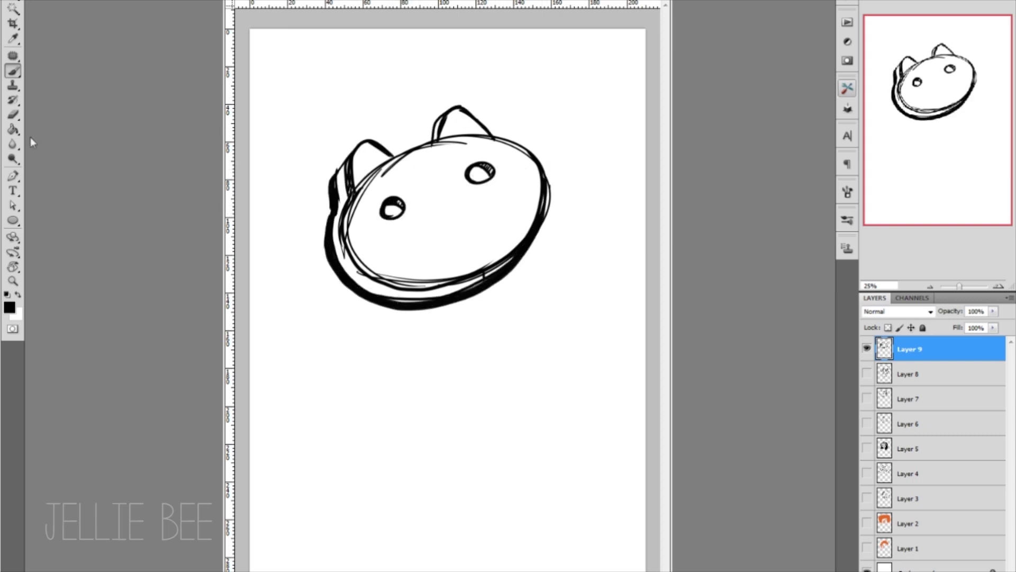
Add short strokes above the head and sketch a maned head with heart-shaped nose, then hide it
key(b)
drag(397, 137, 377, 109)
drag(410, 127, 404, 96)
drag(426, 124, 442, 98)
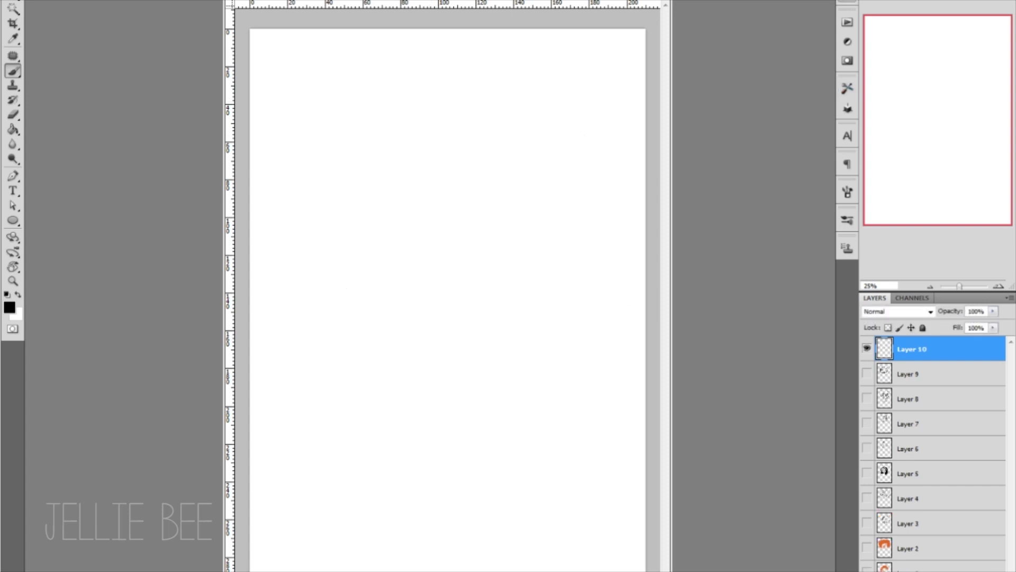
mouse_move(438, 146)
mouse_down()
mouse_move(531, 217)
mouse_move(418, 254)
mouse_move(491, 232)
mouse_move(536, 152)
mouse_move(368, 150)
mouse_move(540, 209)
mouse_move(473, 143)
mouse_move(480, 137)
mouse_up()
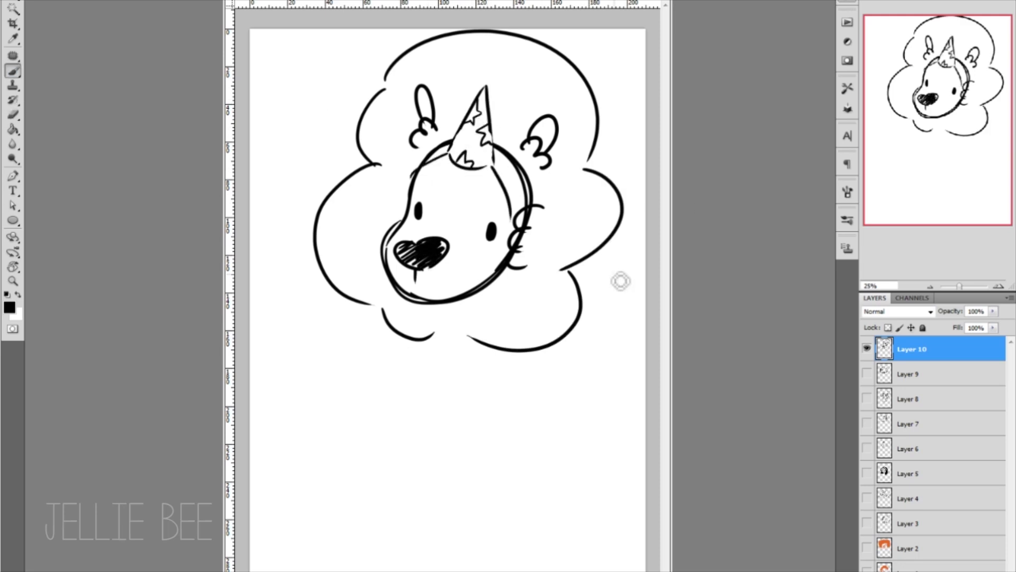
click(867, 348)
Show and select the orange head layer, then ink black line art with hairline arc and tooth lines
click(867, 567)
click(931, 566)
right_click(198, 75)
key(Escape)
mouse_move(534, 207)
mouse_down()
mouse_move(424, 338)
mouse_move(413, 281)
mouse_move(464, 281)
mouse_move(405, 216)
mouse_move(352, 209)
mouse_move(535, 211)
mouse_up()
drag(383, 243, 529, 279)
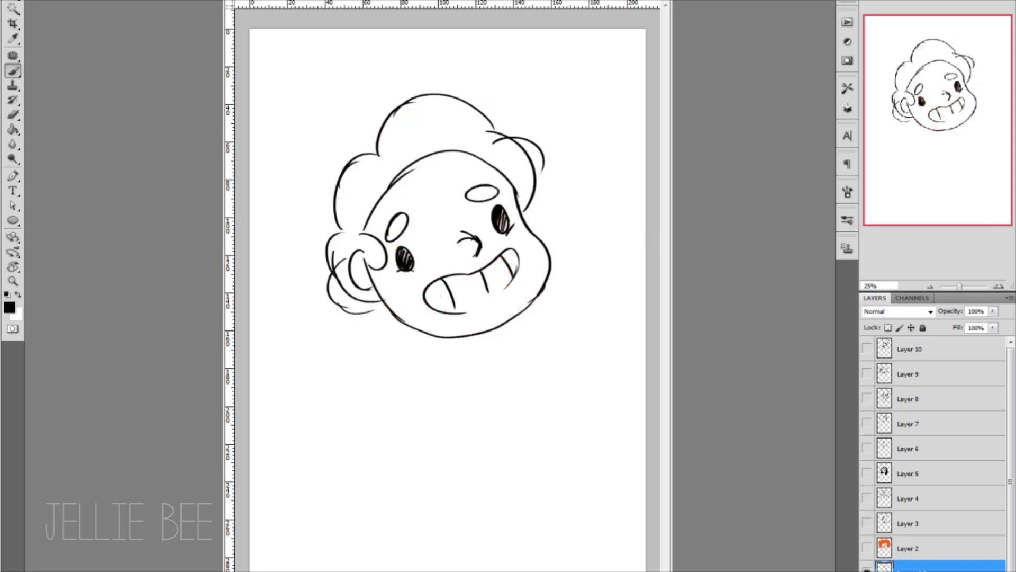
Paint a beige face fill on a new layer beneath the faded line art
click(9, 307)
key(Return)
key(b)
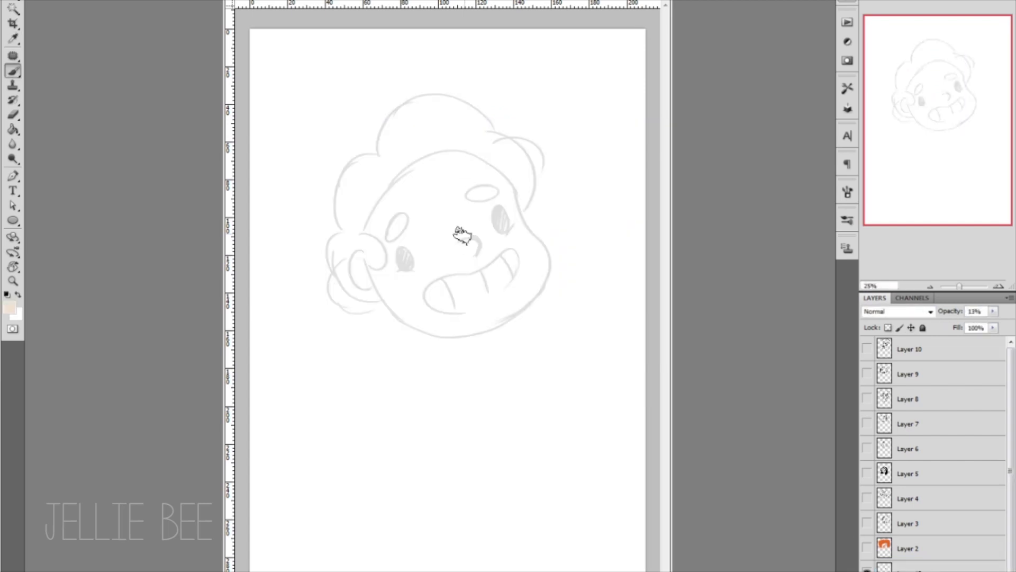
key(ctrl+shift+alt+n)
mouse_move(426, 222)
mouse_down()
mouse_move(445, 182)
mouse_move(477, 227)
mouse_move(508, 214)
mouse_move(434, 326)
mouse_up()
Paint dark brown hair over the top and left side of the head
click(9, 307)
click(395, 288)
key(Return)
mouse_move(378, 302)
mouse_down()
mouse_move(338, 249)
mouse_move(339, 199)
mouse_up()
mouse_move(355, 245)
mouse_down()
mouse_move(329, 227)
mouse_move(363, 295)
mouse_move(488, 180)
mouse_move(466, 132)
mouse_move(510, 147)
mouse_up()
click(92, 4)
click(350, 158)
drag(370, 216, 389, 271)
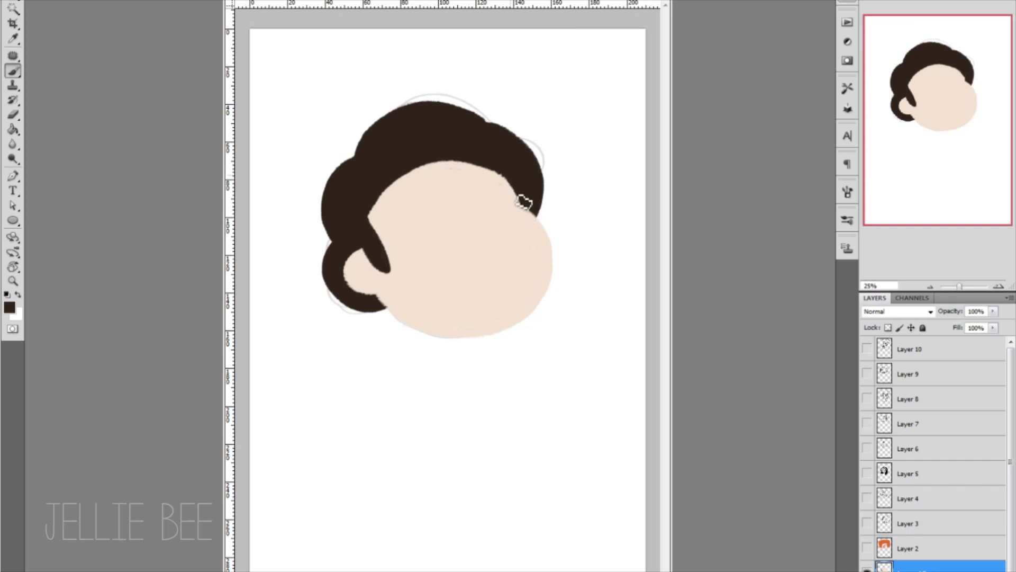
Paint near-black facial features, an open mouth and tooth lines
click(10, 307)
click(609, 148)
drag(400, 236, 409, 255)
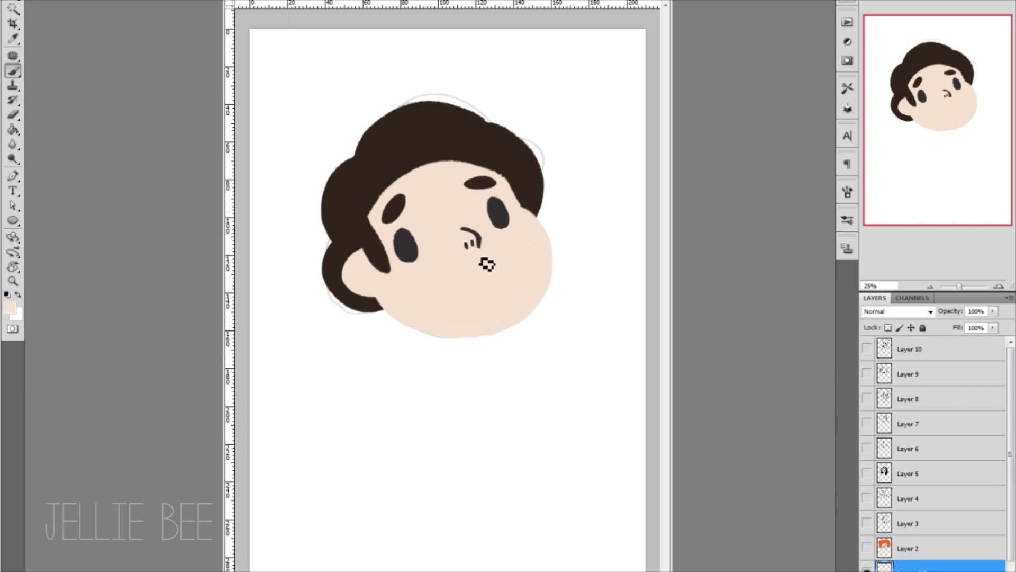
mouse_move(506, 309)
mouse_down()
mouse_move(435, 300)
mouse_move(468, 308)
mouse_up()
click(14, 70)
drag(474, 271, 484, 303)
drag(493, 263, 501, 296)
drag(503, 255, 510, 294)
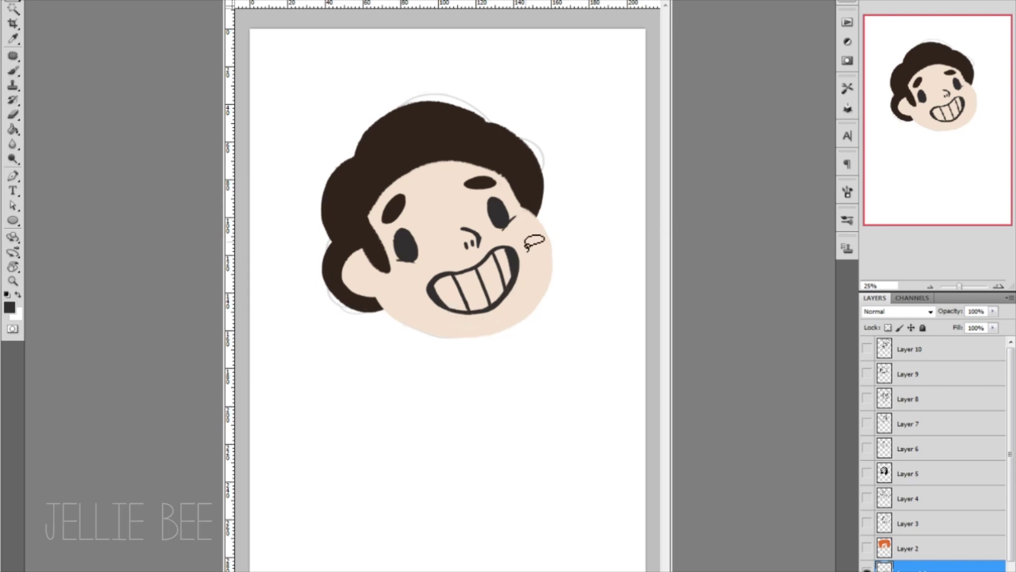
Rotate and scale the mouth, nudge the left eye, and paint the teeth white
drag(499, 240, 529, 243)
key(ctrl+t)
drag(551, 325, 528, 324)
key(Return)
mouse_move(410, 222)
mouse_down()
mouse_move(392, 236)
mouse_move(416, 244)
mouse_up()
key(ctrl+d)
key(b)
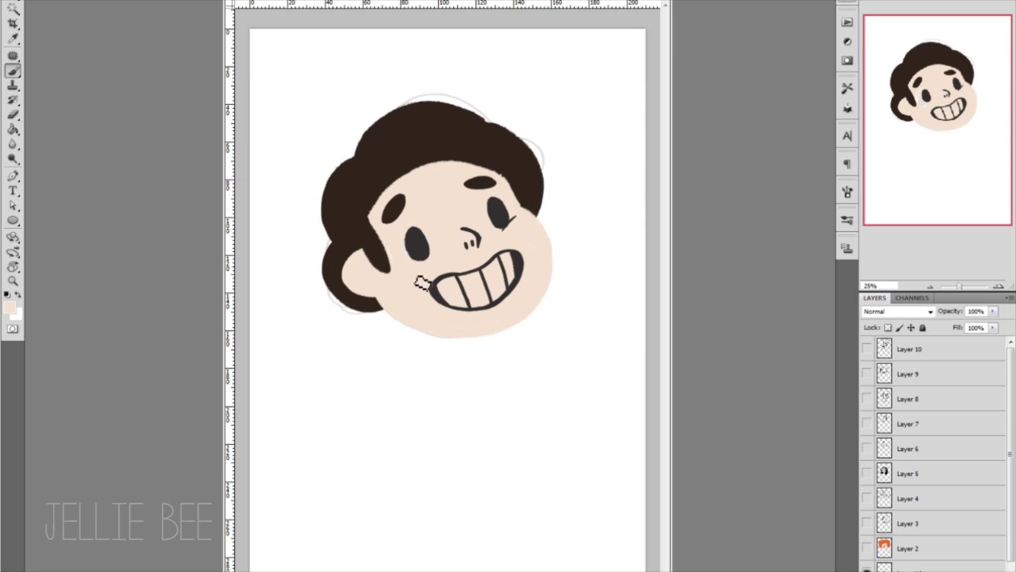
key(x)
drag(506, 264, 442, 297)
Erase stray marks and merge the two selected layers
key(e)
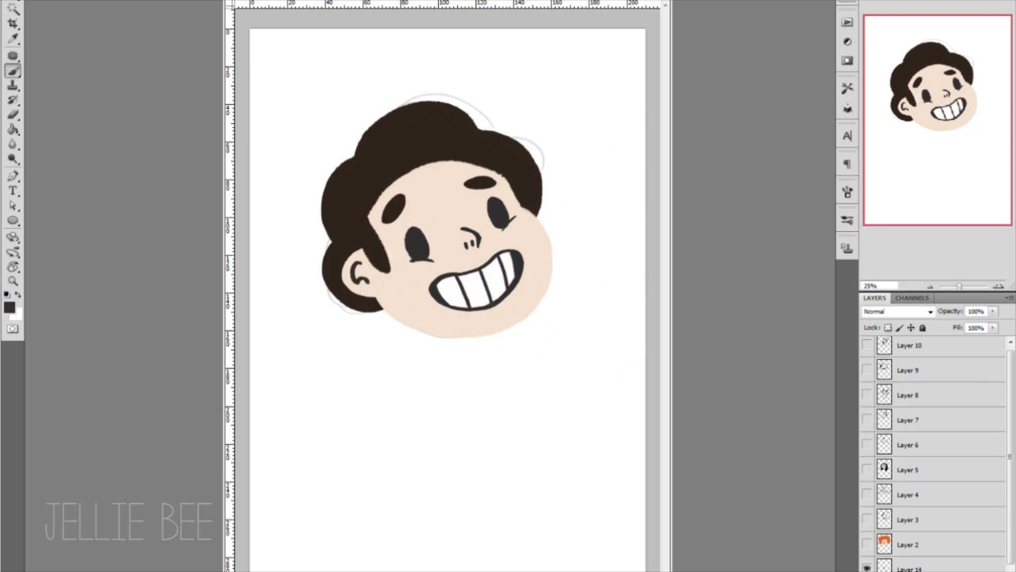
click(932, 522)
shift+click(932, 540)
right_click(910, 545)
click(910, 522)
Add purple shading over the hair on a new layer set to Color Burn
key(ctrl+shift+alt+n)
ctrl+click(884, 566)
click(9, 308)
click(608, 129)
mouse_move(344, 164)
mouse_down()
mouse_move(350, 245)
mouse_move(468, 241)
mouse_move(402, 169)
mouse_up()
click(930, 312)
key(ctrl+d)
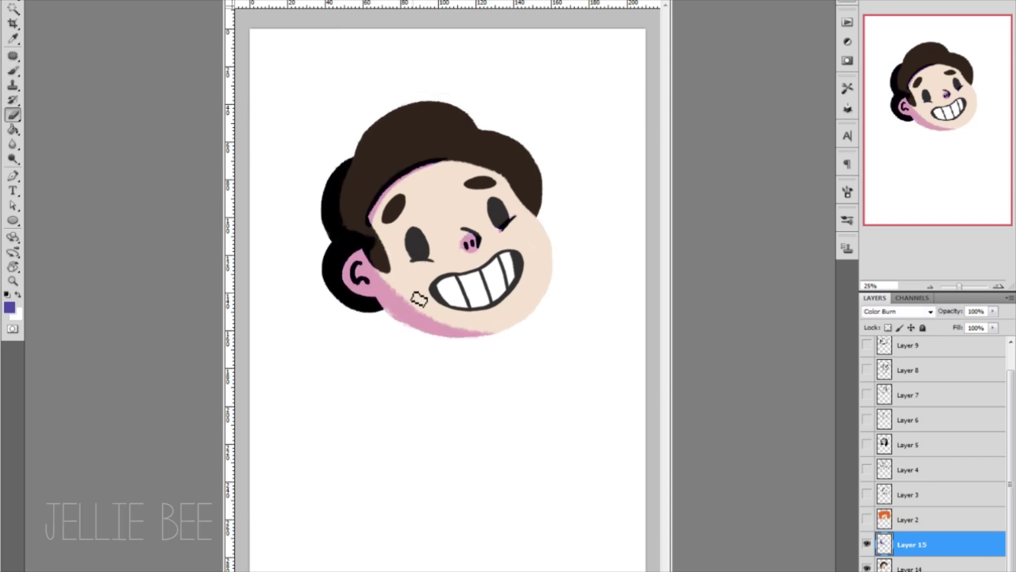
Erase stray shading along the jaw and ear, then add a purple Color Burn stroke layer
mouse_move(385, 274)
mouse_down()
mouse_move(330, 215)
mouse_move(393, 322)
mouse_up()
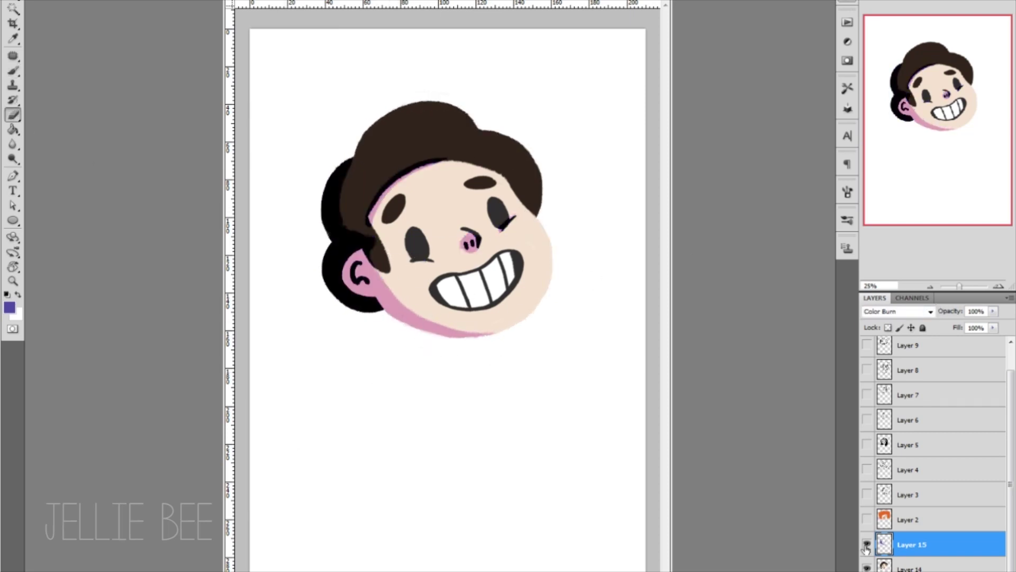
key(b)
key(ctrl+shift+alt+n)
drag(268, 536, 270, 571)
key(shift+alt+b)
Clean up the head layer's pixels, merge the purple stroke down, and select the orange sketch layer
right_click(884, 566)
click(879, 417)
key(alt+e)
click(90, 85)
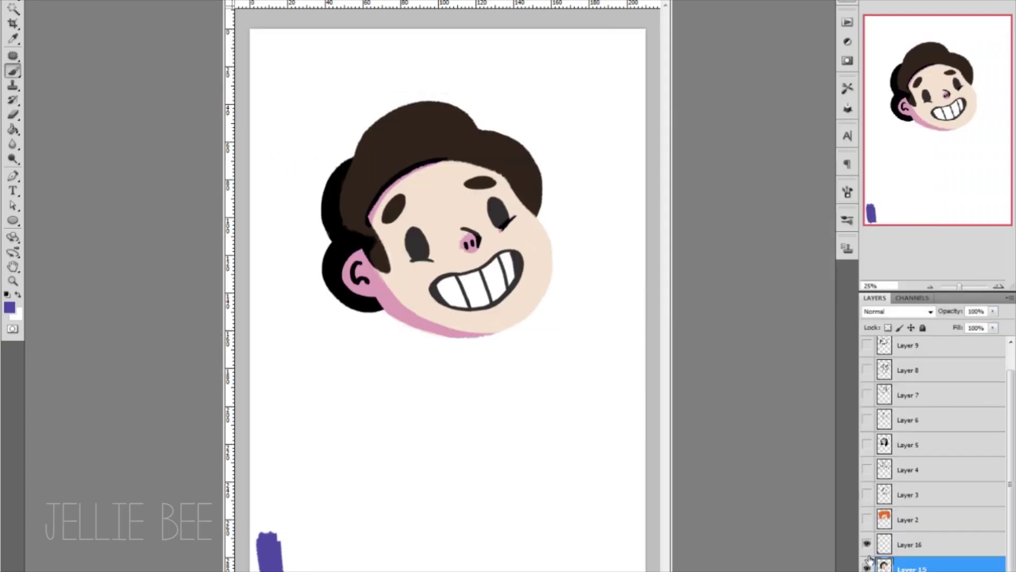
key(ctrl+e)
click(909, 561)
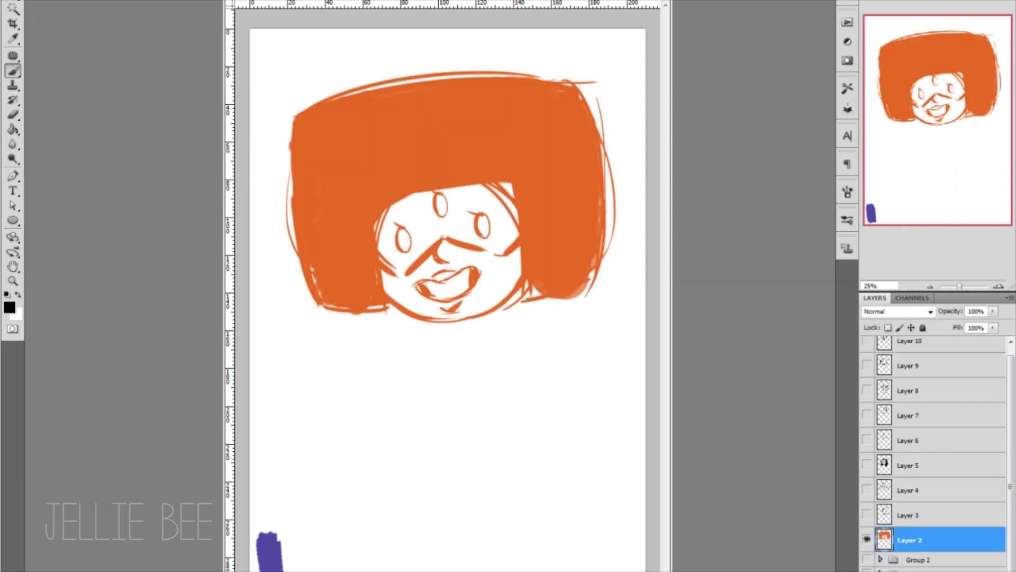
Round the hair path's four corners into curves and fill the hair shape black
key(p)
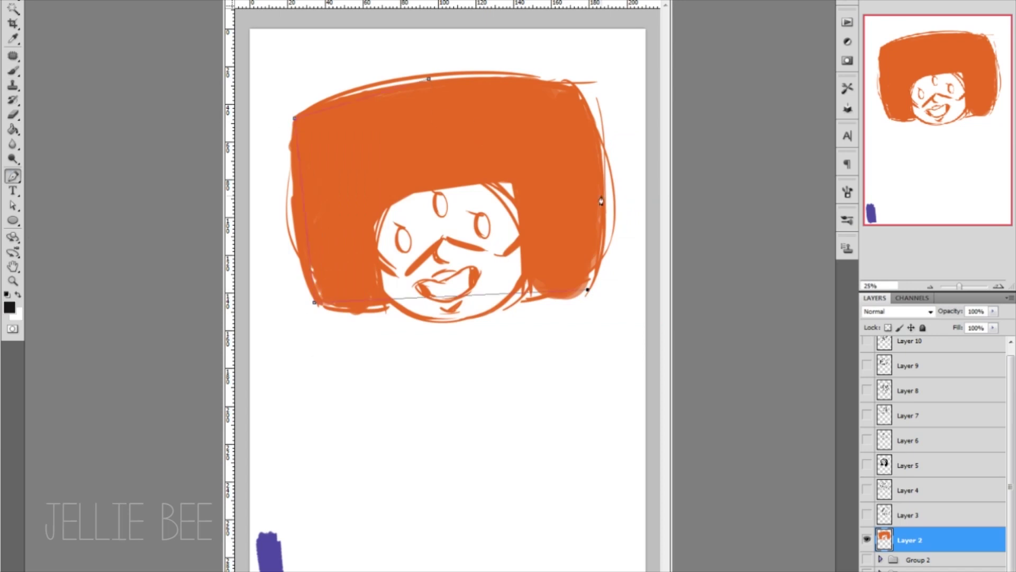
click(13, 176)
click(79, 220)
drag(315, 303, 342, 327)
drag(293, 117, 306, 96)
drag(575, 85, 606, 104)
drag(588, 289, 609, 262)
right_click(624, 235)
click(651, 276)
key(Return)
key(ctrl+shift+alt+n)
key(g)
click(555, 281)
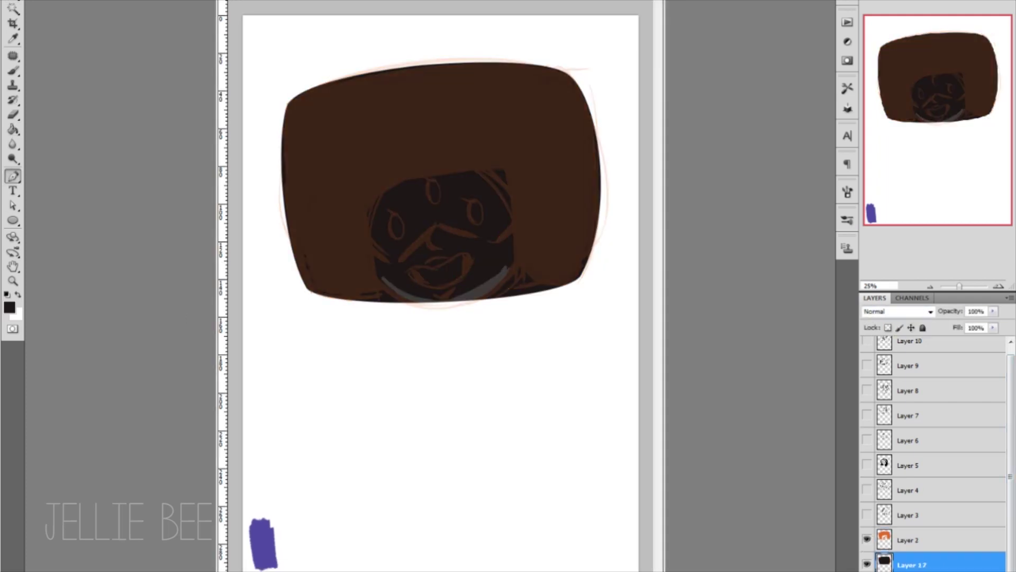
Curve the face path, fill it crimson, and hide the orange sketch layer
drag(441, 307, 476, 305)
drag(506, 173, 504, 180)
drag(375, 281, 372, 254)
drag(367, 186, 379, 177)
click(9, 307)
click(431, 236)
click(601, 151)
key(ctrl+Return)
key(g)
click(481, 246)
key(ctrl+d)
click(868, 540)
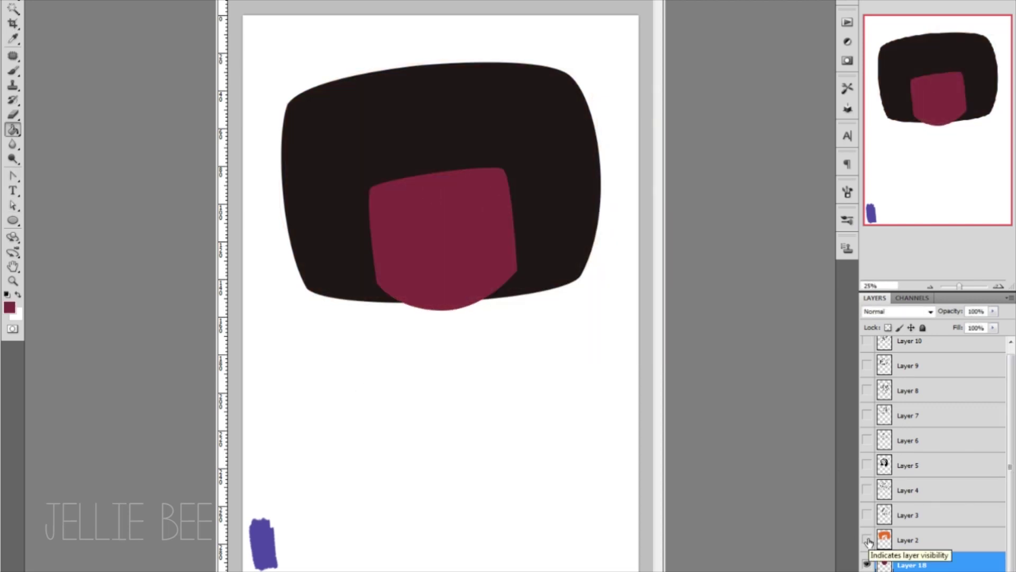
Redraw the curved hair path and brush black out to its edge
key(p)
click(571, 75)
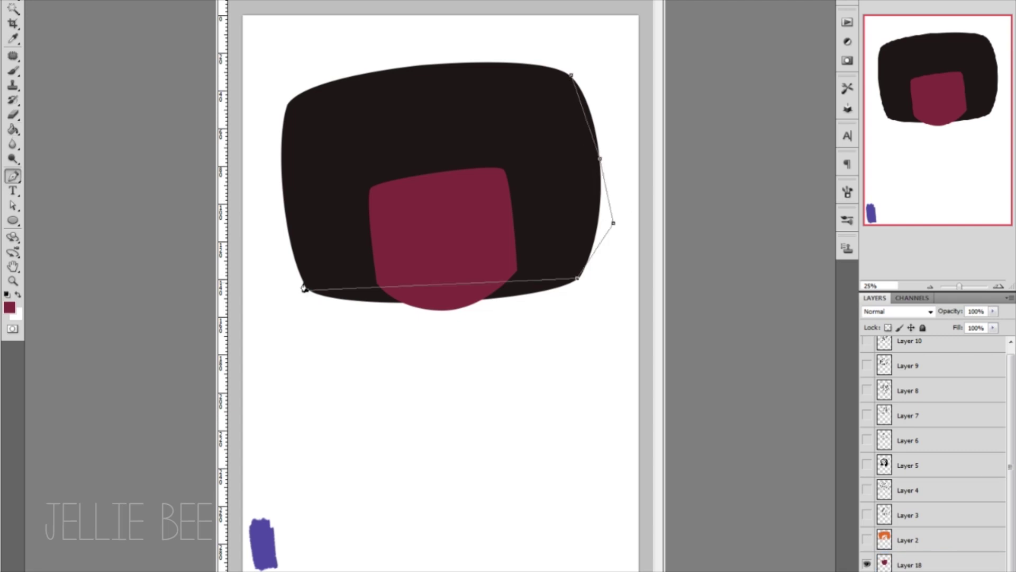
drag(307, 293, 324, 306)
drag(577, 278, 593, 260)
drag(270, 226, 273, 260)
drag(571, 75, 596, 98)
right_click(609, 157)
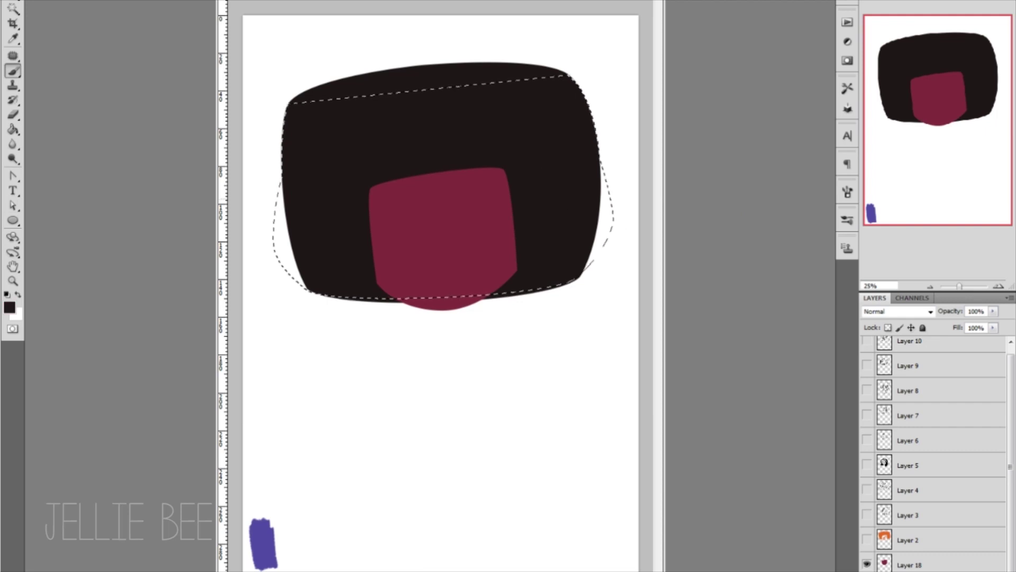
mouse_move(537, 176)
mouse_down()
mouse_move(306, 254)
mouse_move(286, 159)
mouse_up()
key(ctrl+d)
Draw a five-point visor outline on a new empty layer
key(ctrl+shift+alt+n)
key(p)
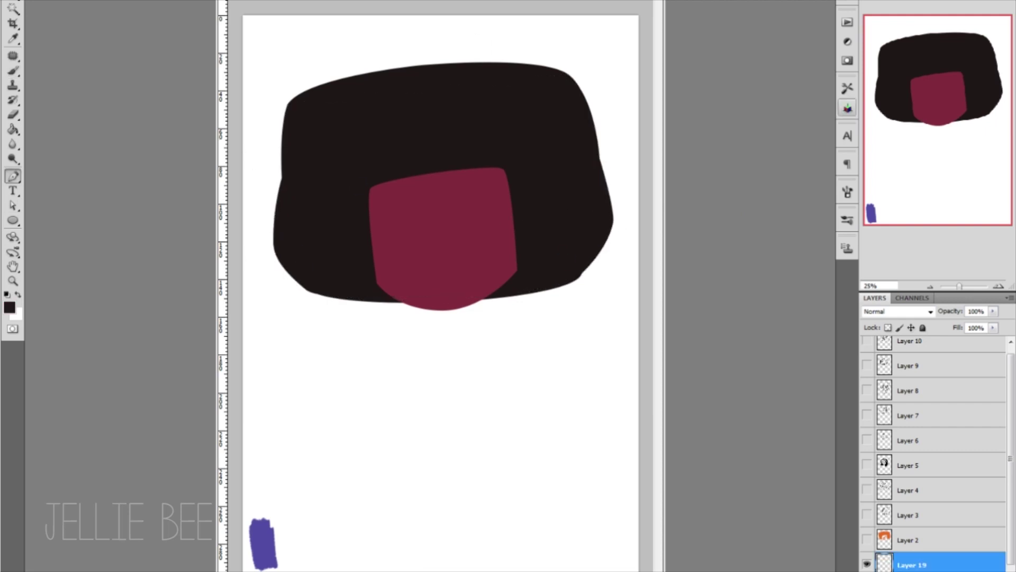
click(442, 289)
click(529, 216)
click(518, 138)
click(341, 149)
click(362, 223)
right_click(362, 223)
key(Escape)
Adjust a visor anchor and fill the visor selection with cream
drag(527, 215, 533, 222)
key(ctrl+Return)
key(g)
click(9, 307)
click(359, 168)
click(613, 149)
click(432, 253)
key(ctrl+d)
Tint the band across the visor pink with Hue/Saturation
key(p)
right_click(404, 281)
click(459, 350)
key(ctrl+u)
drag(752, 170, 768, 170)
key(Return)
click(367, 262)
key(ctrl+Return)
key(ctrl+u)
key(Return)
Nudge a path anchor, fill the lower visor area maroon, and hide the visor layer
key(a)
drag(491, 302, 484, 297)
key(ctrl+Return)
key(Delete)
key(ctrl+d)
key(p)
click(465, 254)
key(e)
click(866, 565)
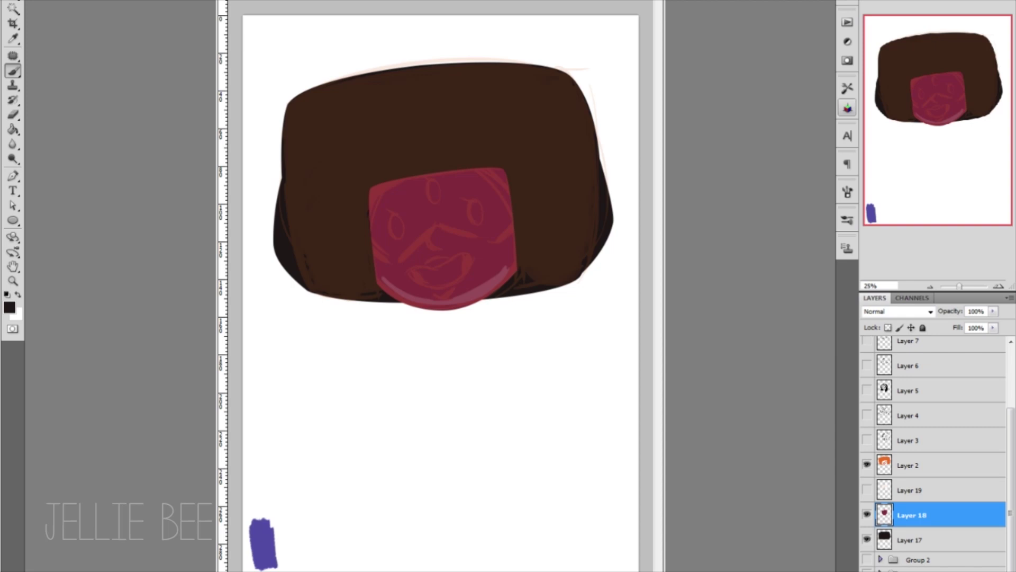
Paint the two eyes, a hooked nose and the smiling mouth outline
click(396, 226)
click(433, 189)
drag(433, 236, 444, 248)
mouse_move(414, 270)
mouse_down()
mouse_move(476, 272)
mouse_move(473, 265)
mouse_up()
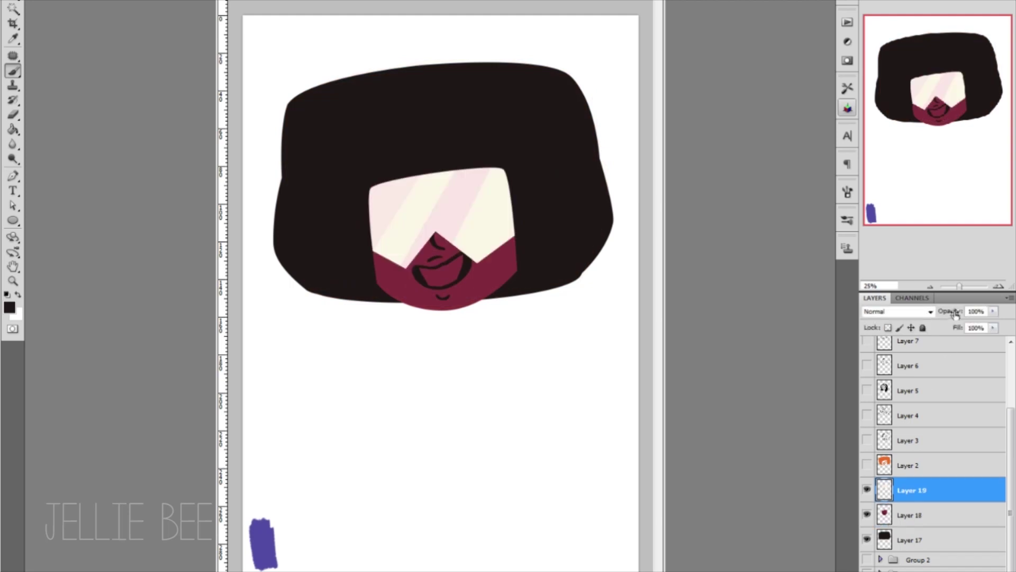
Lower the visor layer's opacity to 62% and erase a light stroke across the face
drag(953, 312, 942, 313)
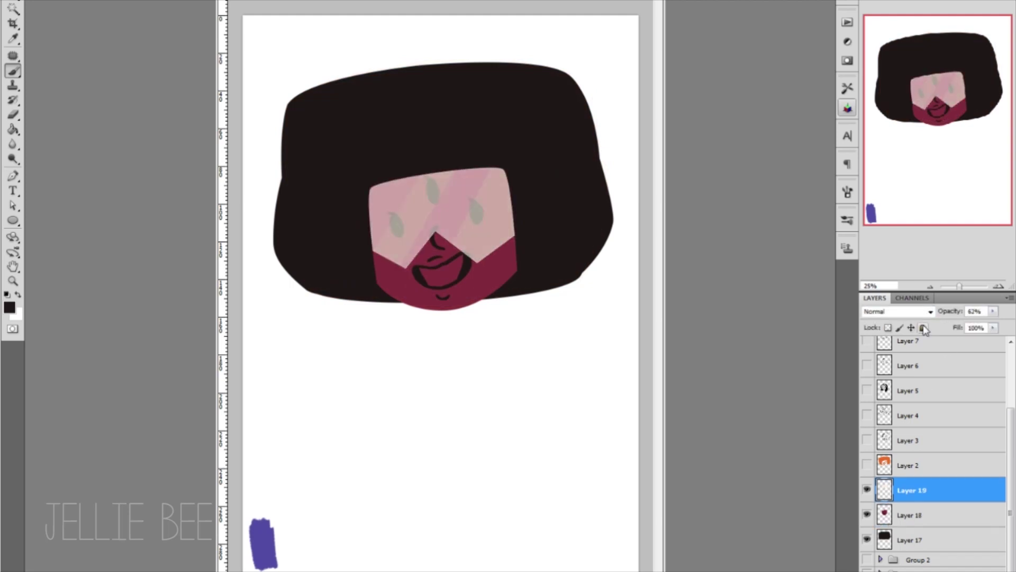
key(ctrl+u)
key(Escape)
key(e)
drag(473, 261, 516, 241)
Paint white teeth inside the mouth on the face layer
click(911, 514)
key(b)
key(x)
drag(421, 272, 450, 277)
key(x)
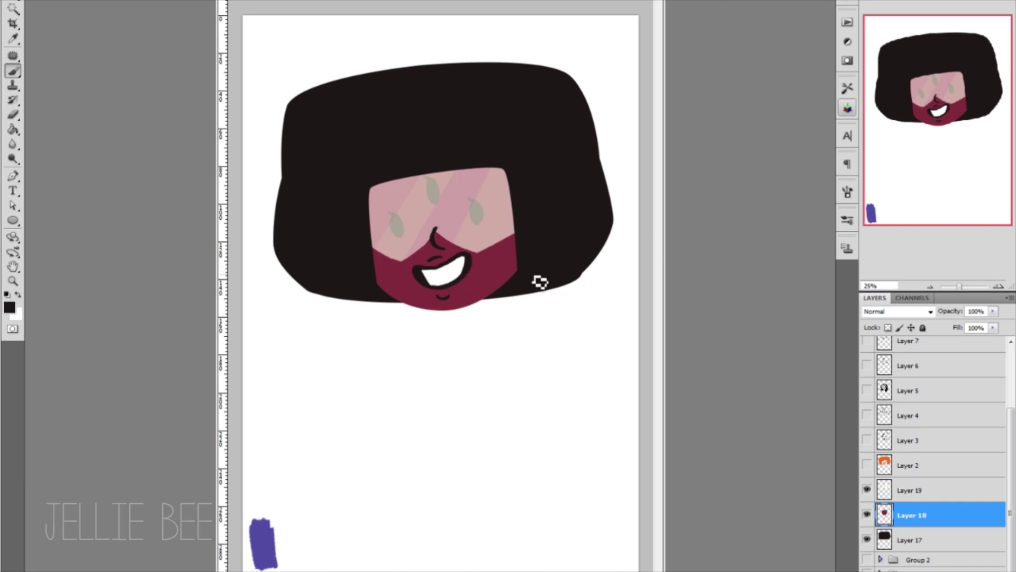
Scale the hair layer larger with Free Transform and outline the mouth in black
key(alt+bracketleft)
key(ctrl+t)
drag(298, 181, 291, 181)
key(Return)
key(alt+bracketright)
drag(409, 254, 472, 289)
On a new layer under the face, paint purple shading along the hair's left edge and near the eye
key(ctrl+shift+alt+n)
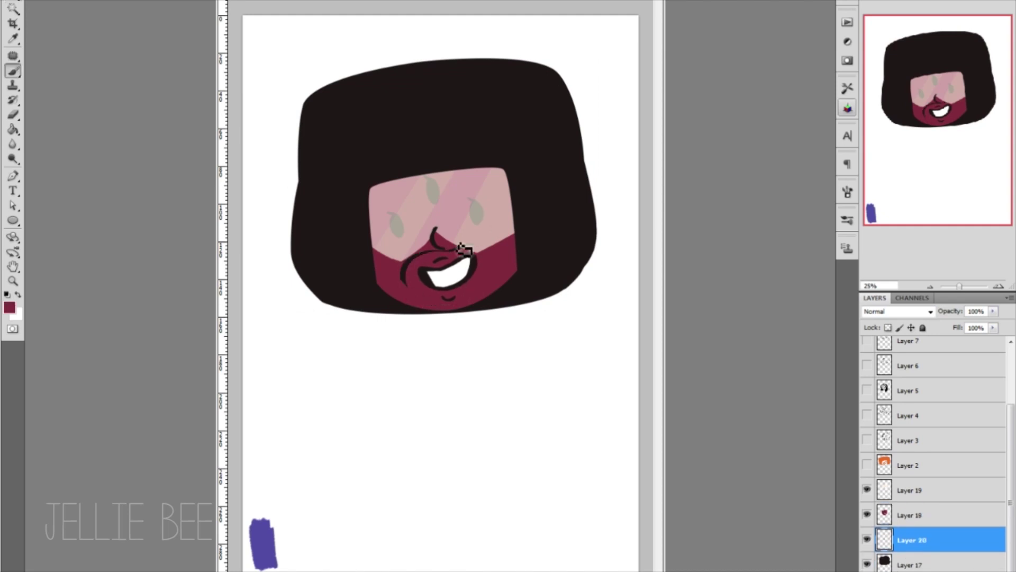
alt+click(471, 288)
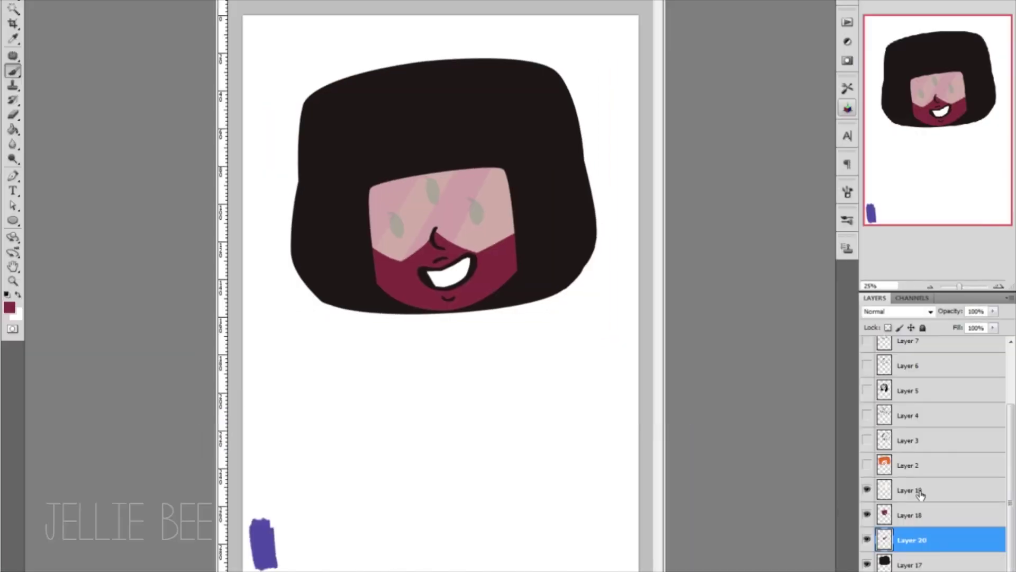
click(889, 541)
key(shift+alt+b)
mouse_move(316, 191)
mouse_down()
mouse_move(318, 102)
mouse_move(340, 85)
mouse_move(318, 307)
mouse_up()
drag(365, 248, 400, 259)
Set the shading layer's blend mode to Overlay and sample the cheek's maroon colour
key(shift+alt+a)
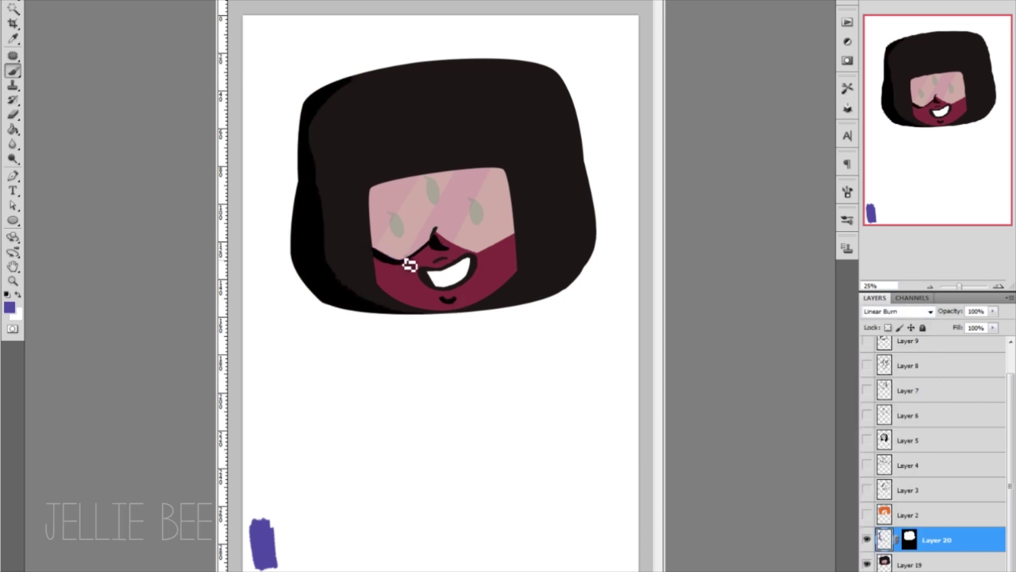
click(897, 311)
key(Down)
key(Down)
key(Down)
key(Down)
key(Down)
key(Down)
key(Down)
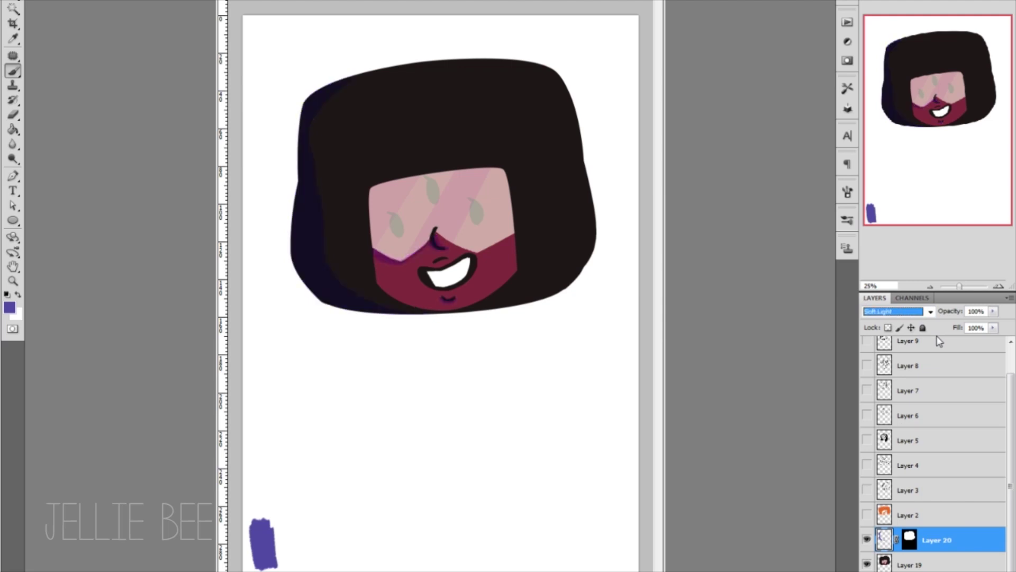
key(Return)
key(F5)
key(F5)
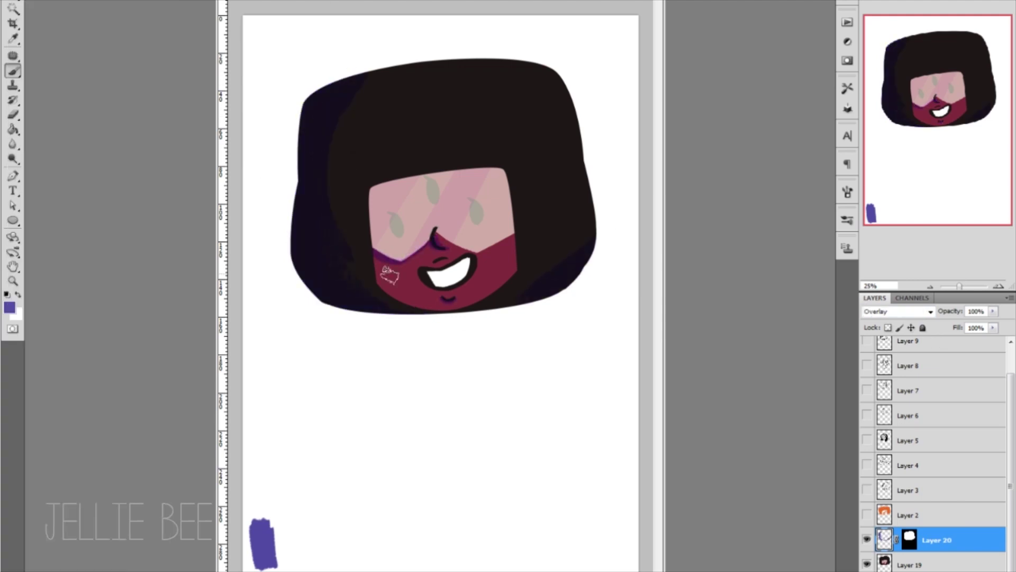
alt+click(414, 286)
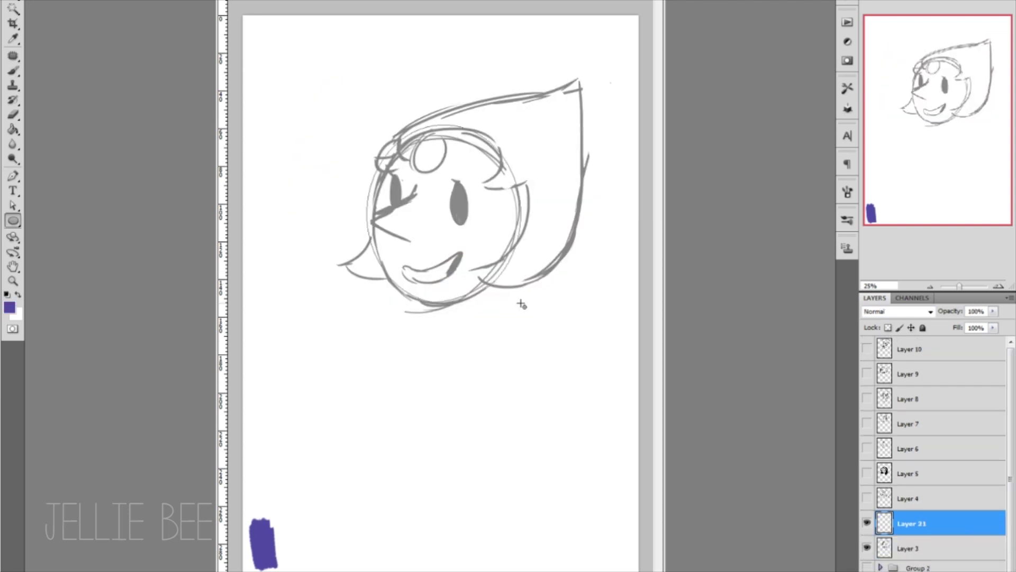
Add sketch lines, then trace the pointed hair outline with the Pen on the colour layer
drag(402, 146, 498, 125)
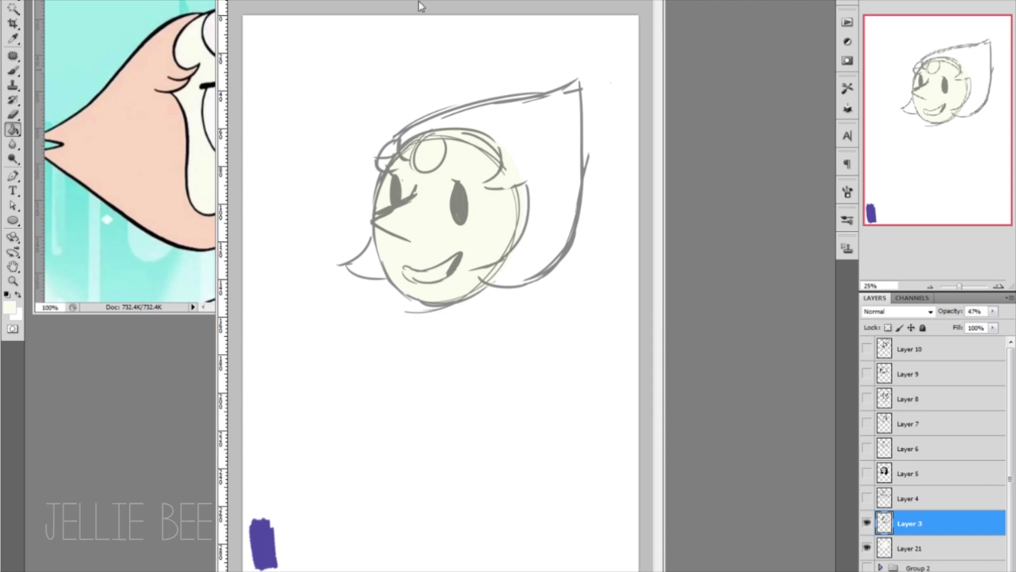
key(p)
click(911, 548)
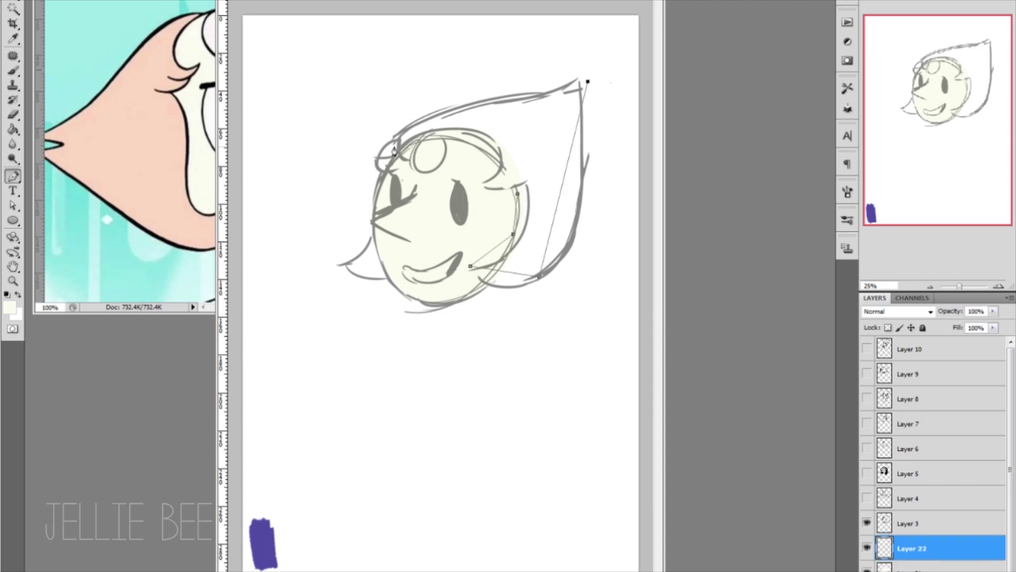
click(480, 182)
drag(672, 99, 655, 68)
drag(471, 173, 497, 98)
Turn the hair path into a selection and fill it with peach
key(a)
right_click(590, 380)
click(516, 327)
key(Return)
key(g)
click(635, 159)
Trace the chin and face outline with the Pen and make it a selection for the cream fill
key(p)
click(489, 288)
drag(441, 277, 432, 275)
right_click(465, 322)
click(522, 383)
key(g)
Brush peach highlights on the hair and chin edge on a new layer, hiding the sketch
key(ctrl+shift+alt+n)
key(b)
mouse_move(601, 166)
mouse_down()
mouse_move(616, 209)
mouse_move(577, 290)
mouse_up()
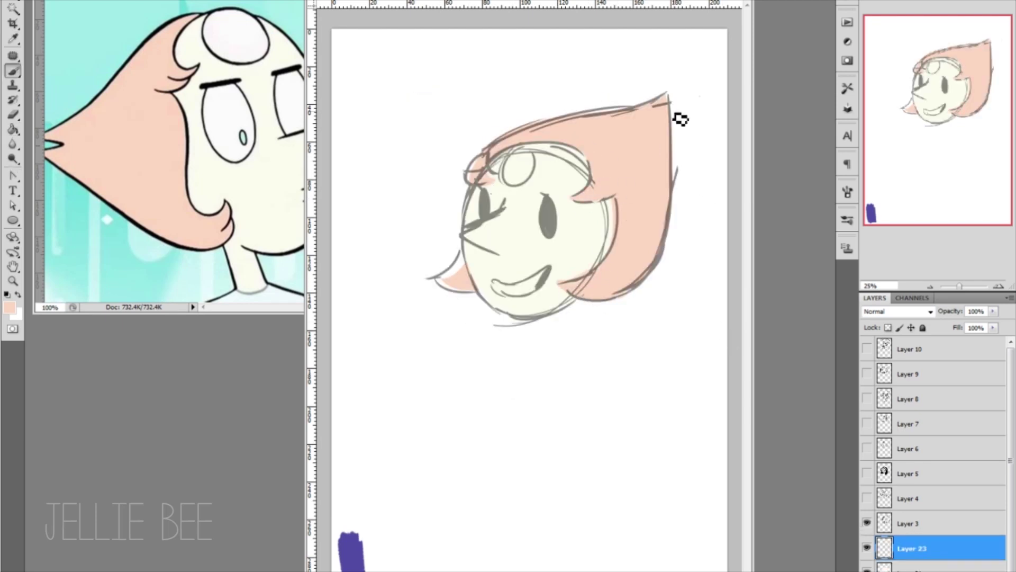
click(867, 523)
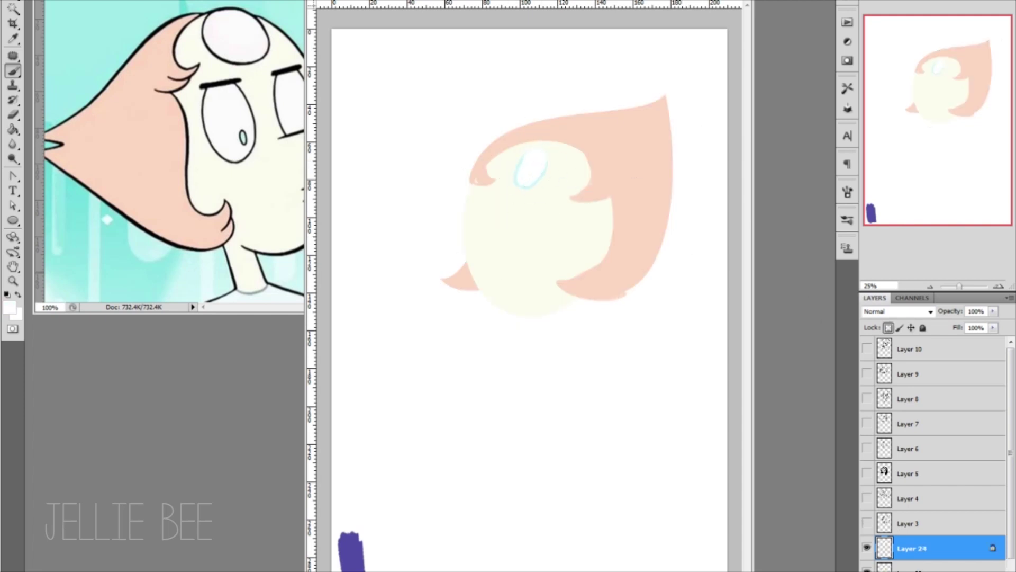
Select the nose triangle with the Polygonal Lasso and fill the background dark grey
click(866, 523)
key(l)
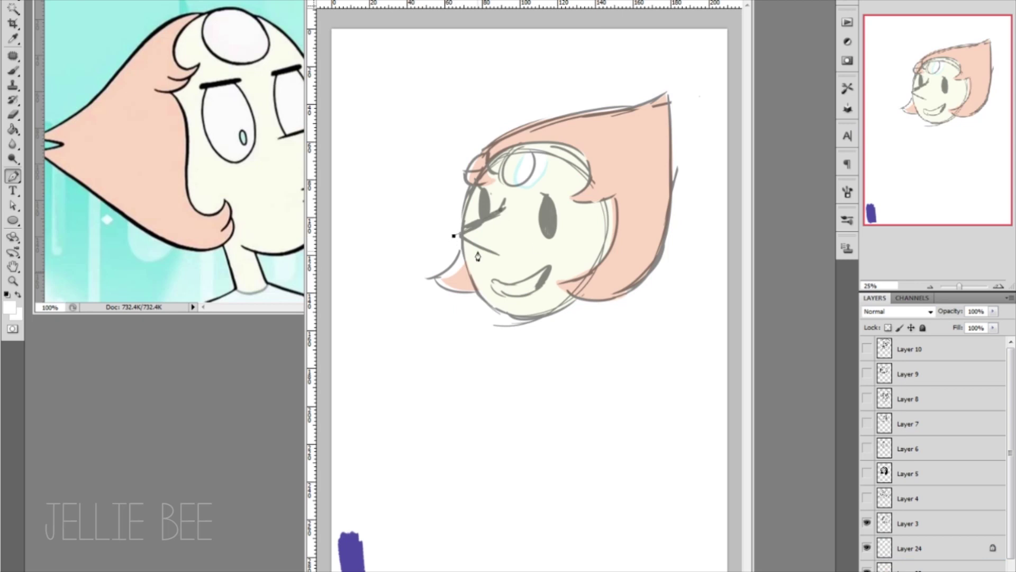
click(455, 236)
click(498, 253)
click(488, 216)
click(867, 523)
scroll(931, 450, down, 1)
click(9, 307)
click(644, 84)
key(alt+BackSpace)
On a new face-details layer, paint the eyes, mouth and nose lines black
click(918, 521)
click(867, 440)
click(917, 440)
click(917, 515)
key(ctrl+shift+alt+n)
key(b)
mouse_move(550, 233)
mouse_down()
mouse_move(544, 189)
mouse_move(486, 212)
mouse_up()
ctrl+click(884, 540)
mouse_move(495, 284)
mouse_down()
mouse_move(551, 268)
mouse_move(548, 278)
mouse_move(553, 267)
mouse_up()
click(867, 440)
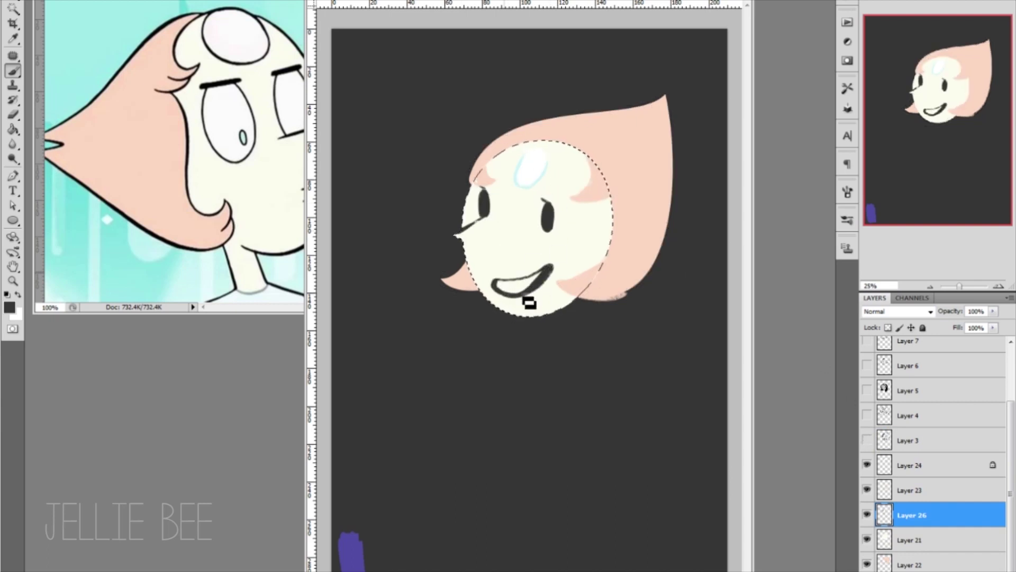
mouse_move(459, 236)
mouse_down()
mouse_move(507, 247)
mouse_move(506, 203)
mouse_up()
alt+click(476, 212)
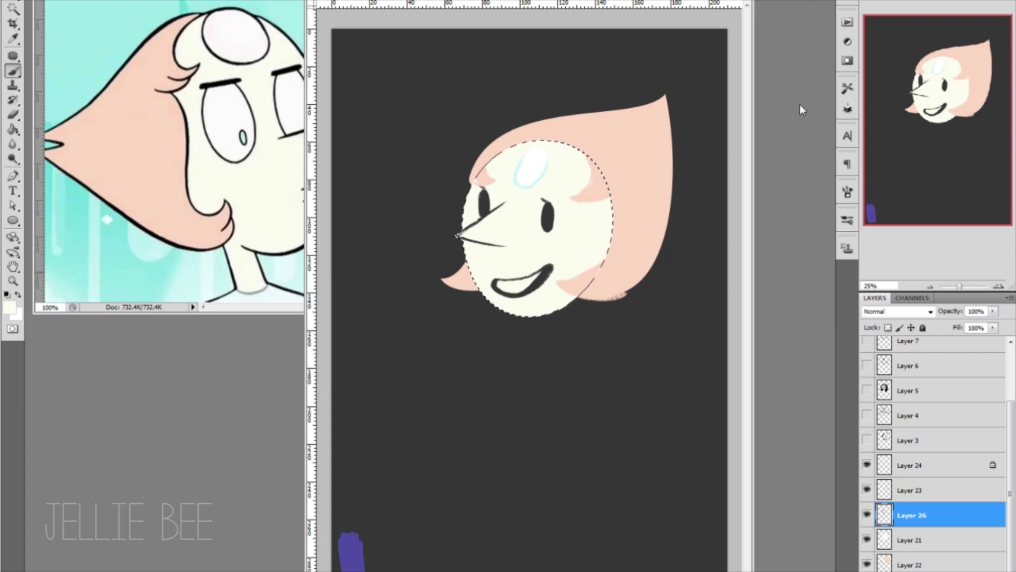
key(ctrl+d)
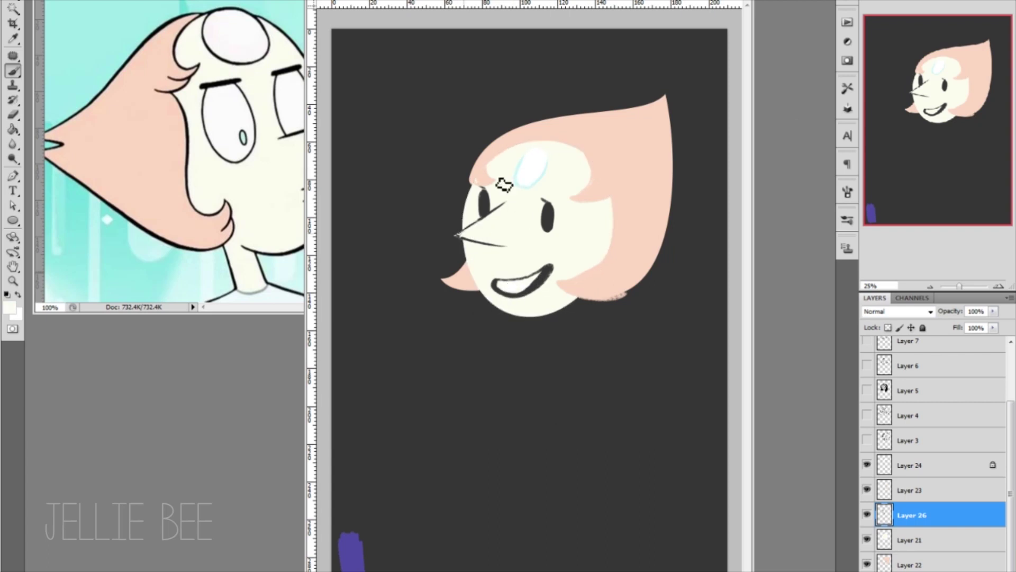
Compare with hair highlights toggled, then ink the line under the nose tip
click(910, 490)
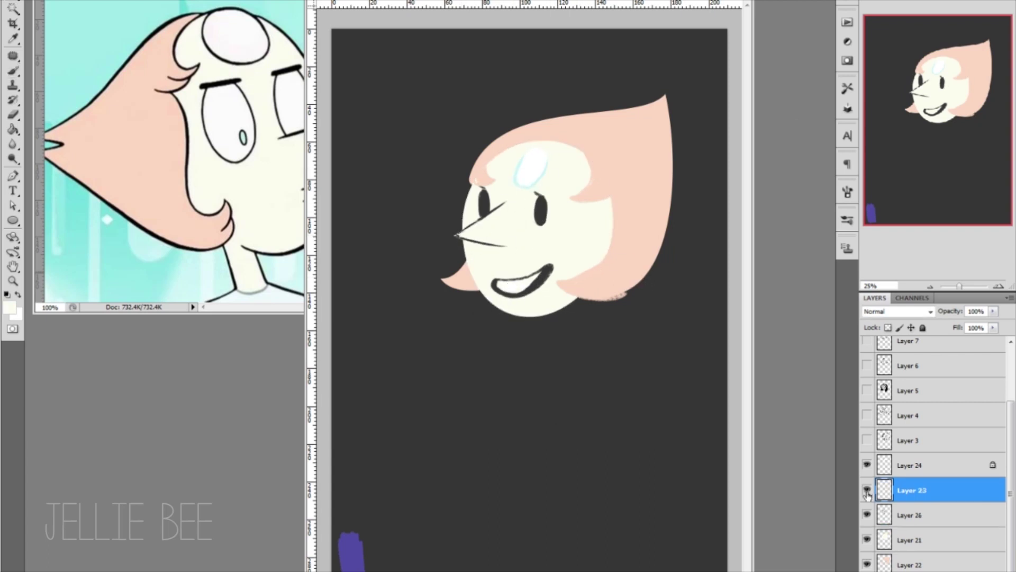
click(910, 465)
click(867, 491)
click(867, 490)
click(911, 490)
alt+click(579, 290)
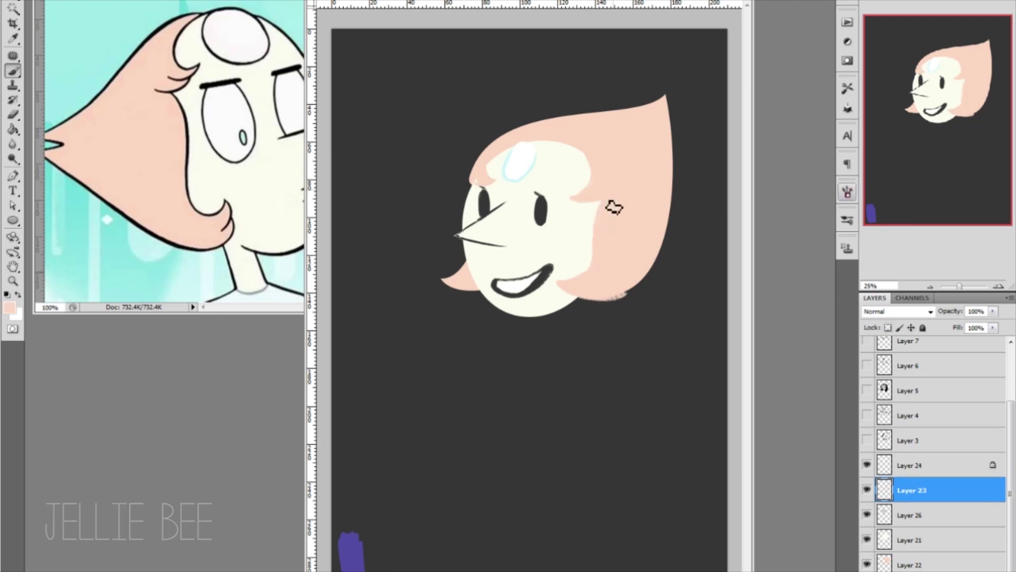
click(911, 515)
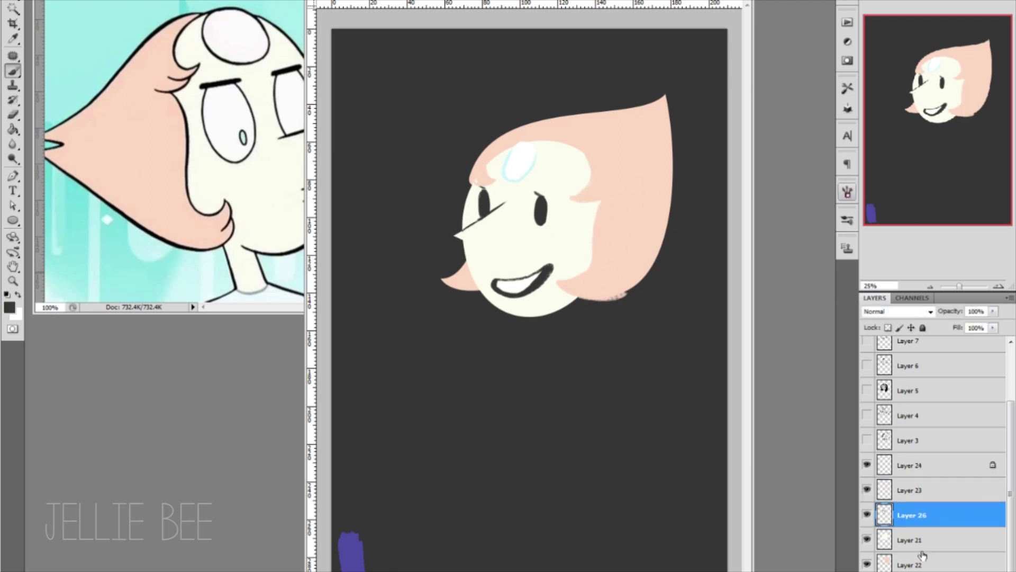
drag(502, 253, 469, 241)
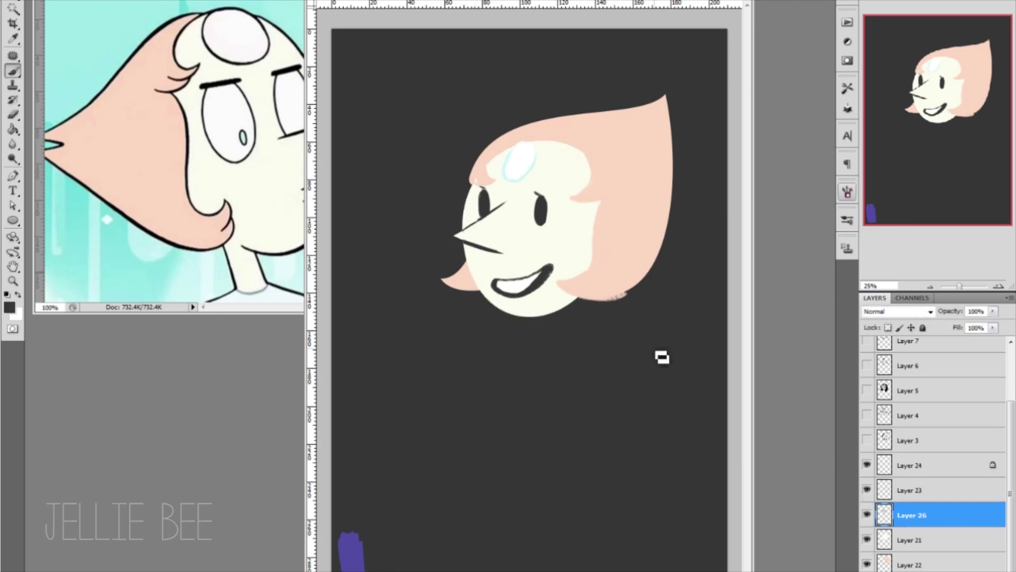
Trace the lilac head's hair outline with the Pen, curving it to follow the sketch
alt+click(491, 238)
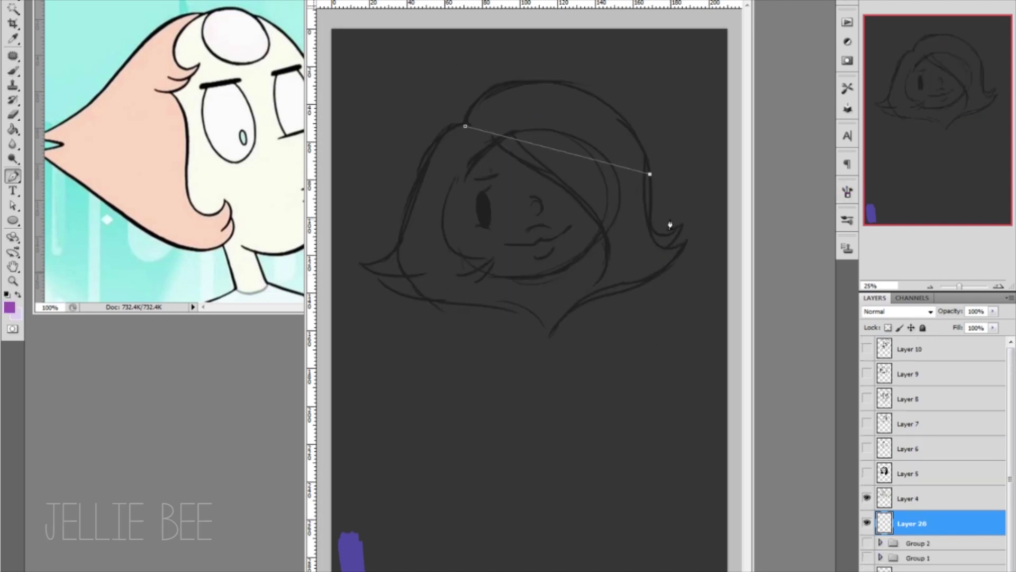
click(684, 226)
click(550, 339)
click(371, 273)
drag(466, 127, 571, 33)
drag(370, 273, 409, 351)
drag(465, 127, 390, 151)
drag(409, 352, 385, 330)
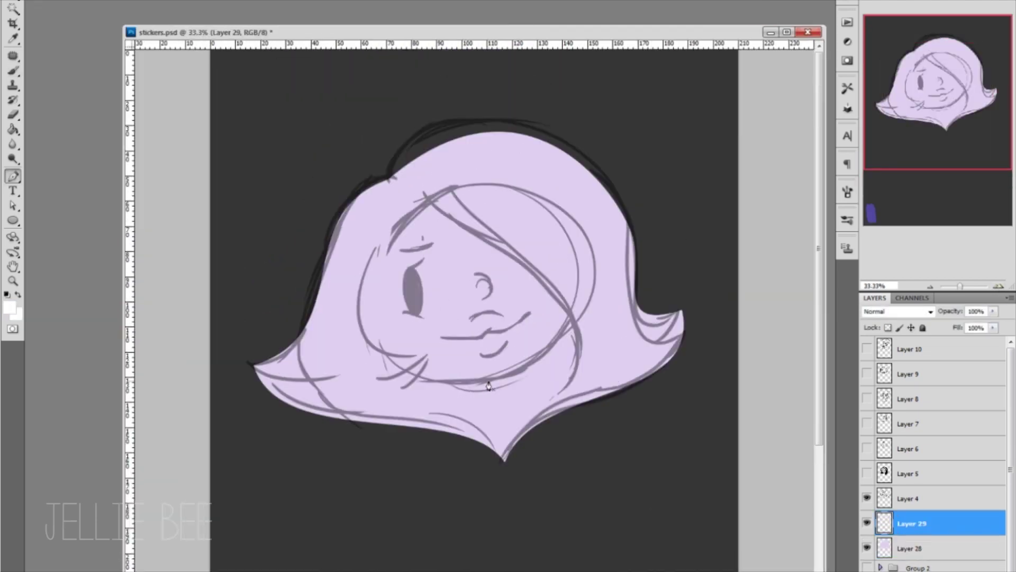
Convert the face oval path to a selection and fill it purple
key(a)
drag(361, 185, 625, 407)
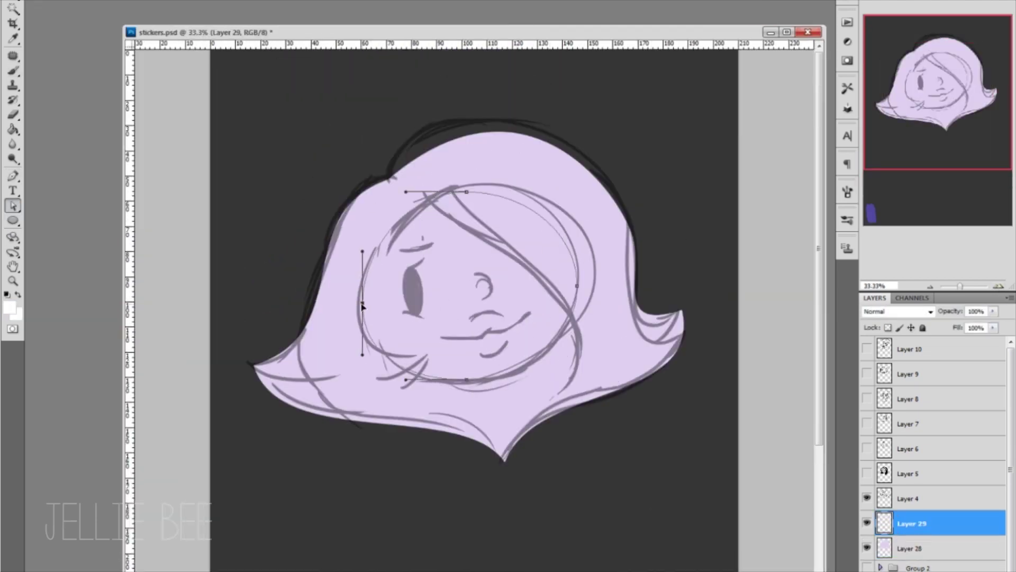
key(ctrl+Return)
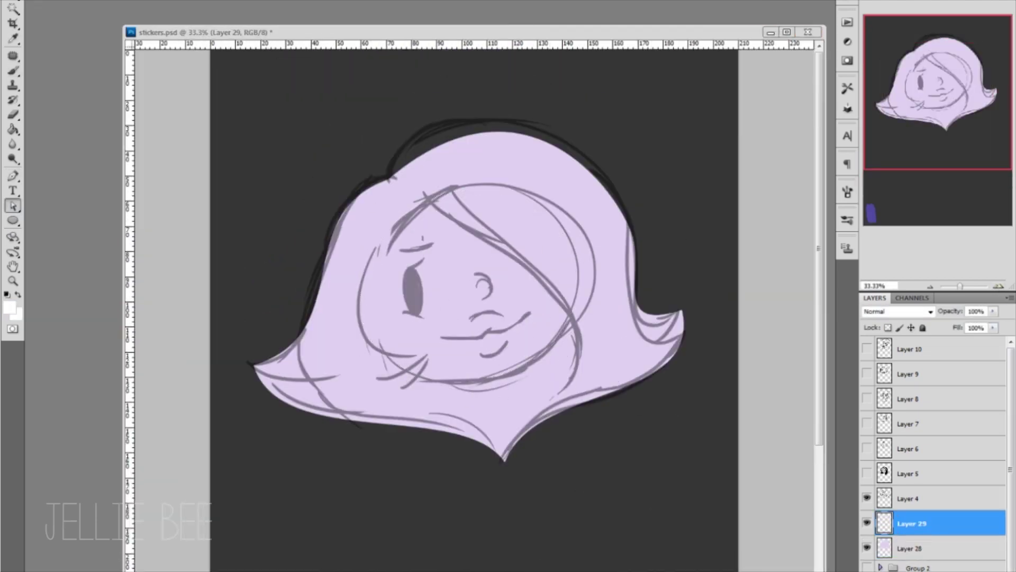
key(g)
click(588, 394)
Draw a hair-line path across the face and clear the purple above it
key(p)
click(562, 381)
drag(516, 254, 610, 308)
click(670, 212)
key(ctrl+Return)
key(Delete)
key(ctrl+d)
key(ctrl+Return)
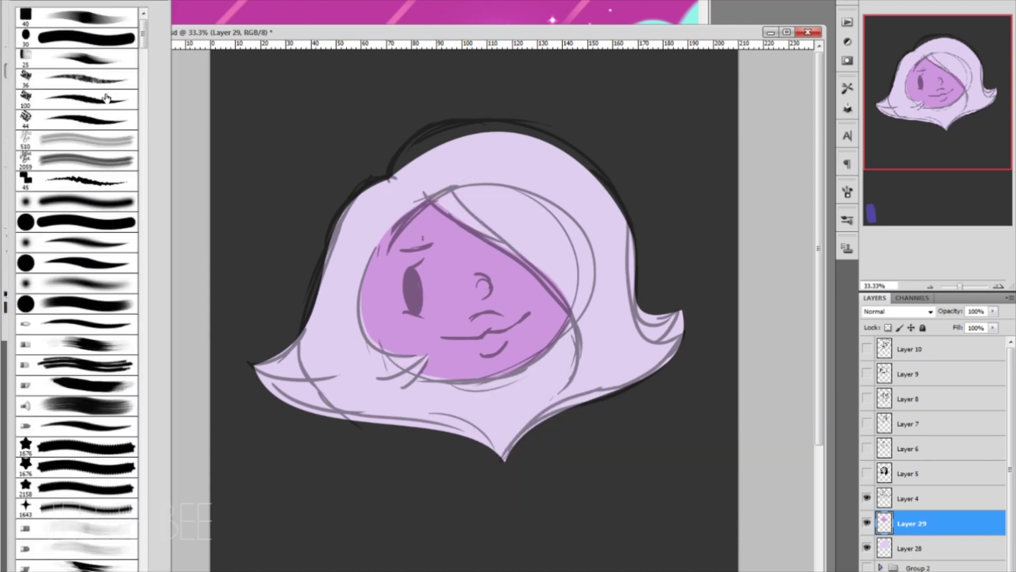
Ink the eye, nose and mouth, hide the sketch, and erase the face edge along the hair
mouse_move(409, 273)
mouse_down()
mouse_move(416, 309)
mouse_move(426, 238)
mouse_up()
mouse_move(480, 281)
mouse_down()
mouse_move(483, 268)
mouse_move(495, 299)
mouse_up()
drag(482, 350, 499, 341)
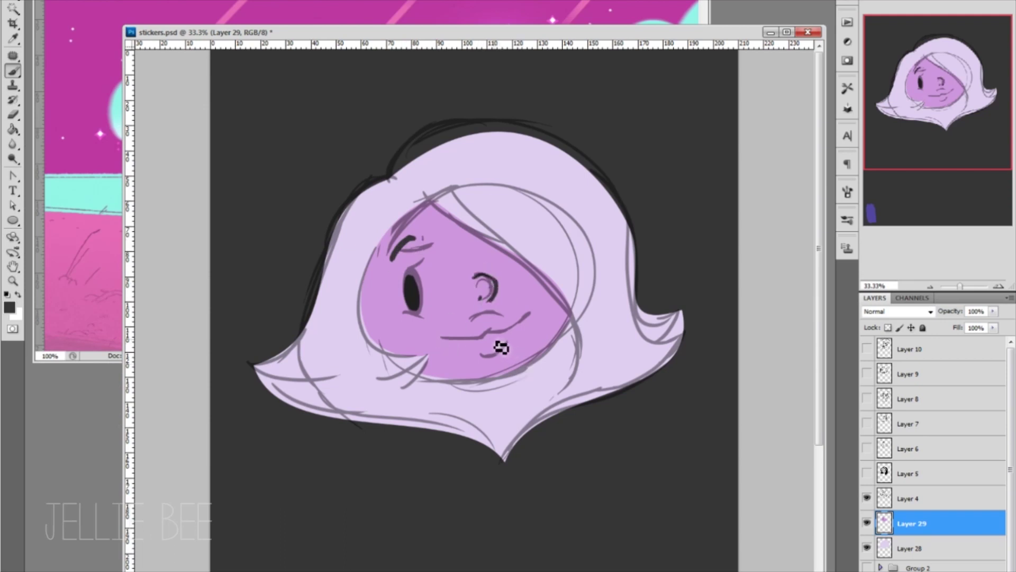
drag(439, 339, 532, 315)
mouse_move(471, 354)
mouse_down()
mouse_move(508, 347)
mouse_move(501, 316)
mouse_up()
click(866, 498)
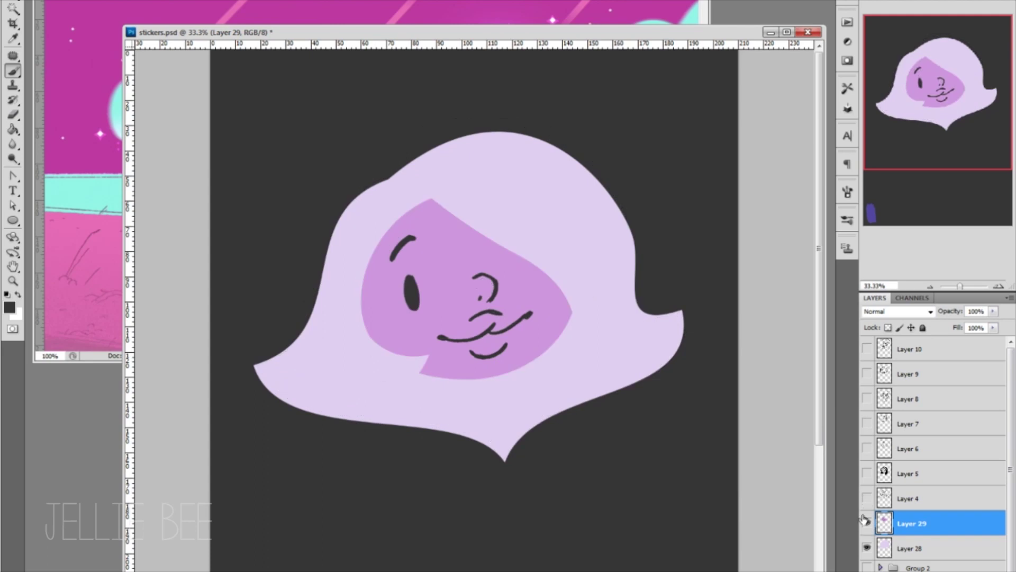
drag(959, 286, 961, 285)
click(12, 115)
mouse_move(429, 200)
mouse_down()
mouse_move(574, 336)
mouse_move(540, 304)
mouse_up()
scroll(422, 558, down, 5)
Create a masked Layer 30 and paint purple on the hair edge, a face strand, lips and nose
key(ctrl+shift+alt+n)
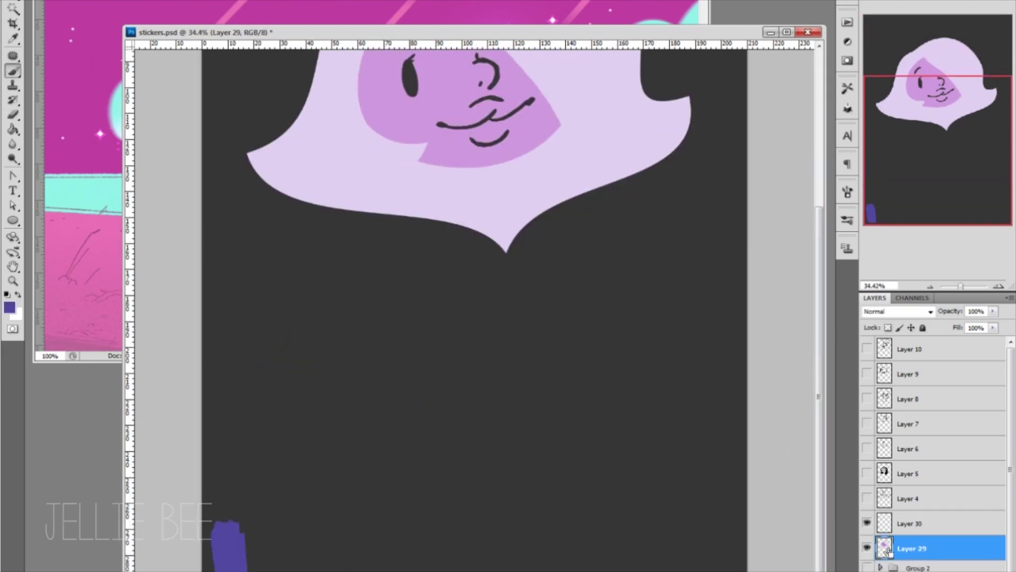
key(ctrl+plus)
drag(972, 190, 972, 131)
click(885, 523)
drag(149, 392, 530, 521)
drag(397, 406, 346, 434)
drag(469, 323, 525, 365)
drag(529, 331, 455, 370)
drag(485, 283, 500, 294)
Set the layer to Color Burn, lighten the bottom band, and extend the purple hair-edge line
click(894, 311)
key(Down)
key(Down)
key(Down)
key(Down)
drag(346, 276, 387, 236)
key(e)
drag(175, 389, 529, 508)
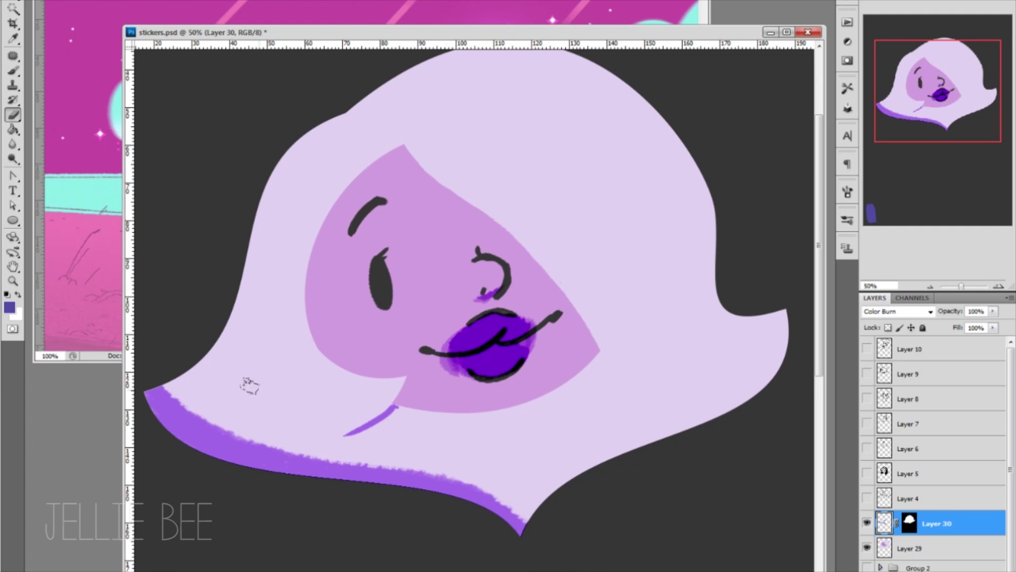
key(b)
mouse_move(403, 147)
mouse_down()
mouse_move(544, 272)
mouse_move(600, 351)
mouse_up()
mouse_move(403, 148)
mouse_down()
mouse_move(571, 309)
mouse_move(621, 407)
mouse_up()
drag(397, 130, 422, 175)
Repaint the lips magenta then soft pink and add a blush near the nose
alt+click(445, 362)
mouse_move(482, 326)
mouse_down()
mouse_move(453, 362)
mouse_move(524, 338)
mouse_move(527, 371)
mouse_up()
drag(450, 370, 529, 328)
drag(461, 249, 495, 265)
click(926, 286)
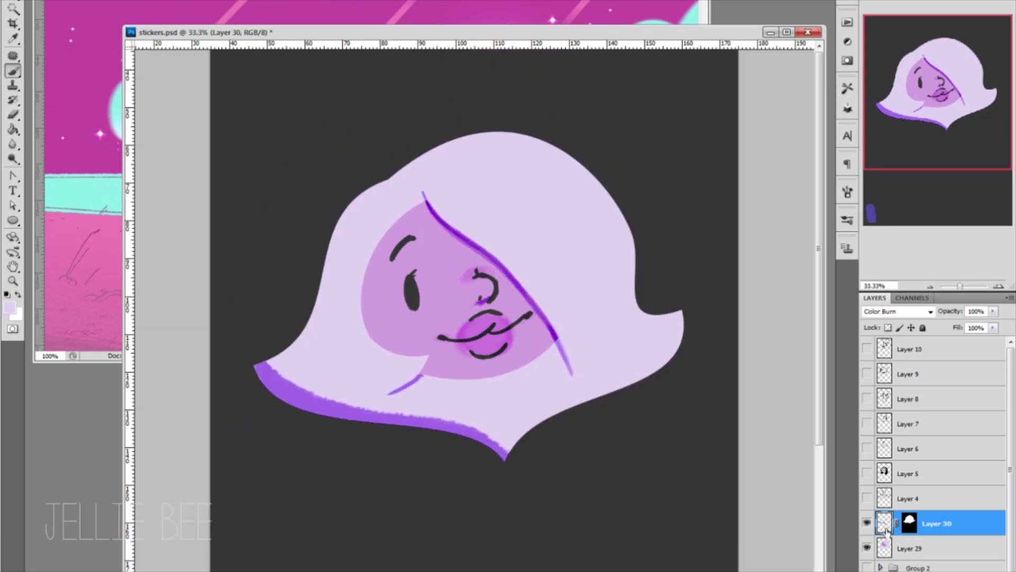
Erase the lower-left purple band and partly erase the lip blush to lighten it
key(e)
mouse_move(284, 363)
mouse_down()
mouse_move(411, 419)
mouse_move(347, 433)
mouse_move(415, 376)
mouse_move(299, 385)
mouse_up()
key(b)
alt+click(410, 381)
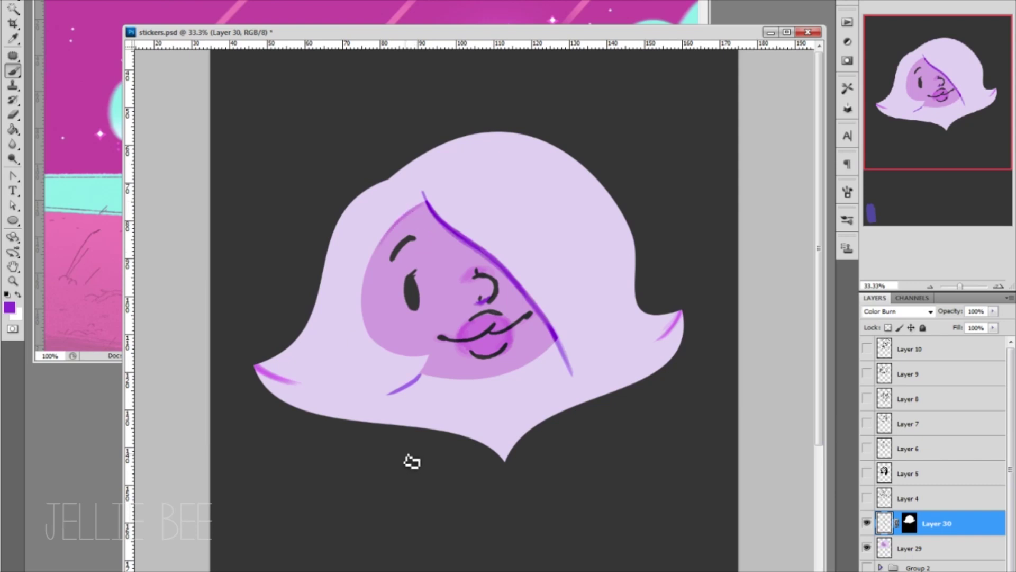
key(e)
drag(463, 318, 511, 365)
key(ctrl+z)
drag(461, 323, 479, 365)
On the flat head layer, trim the right hair tip and paint out the old eyebrow in face purple
key(b)
click(911, 548)
click(867, 523)
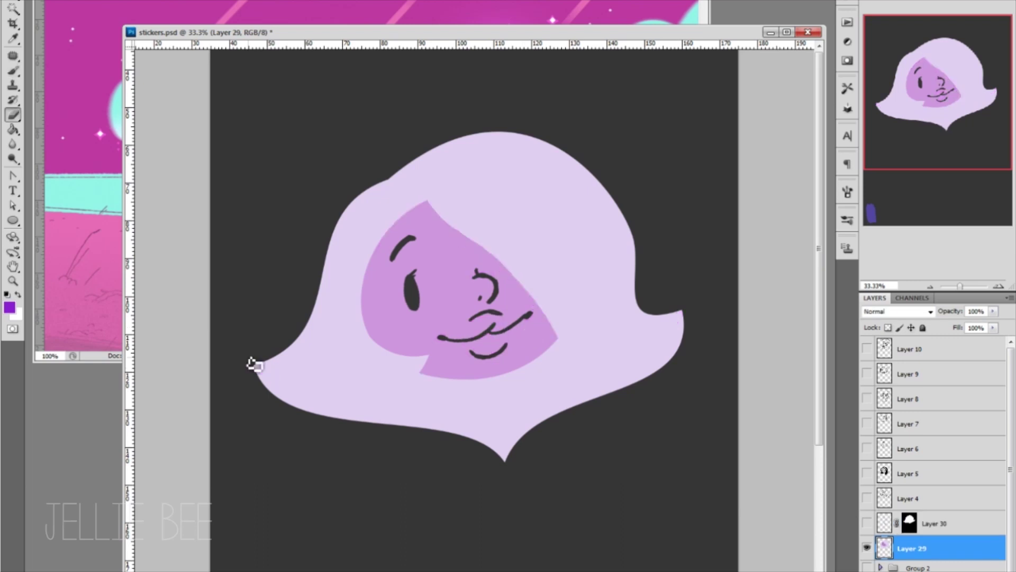
key(b)
alt+click(668, 332)
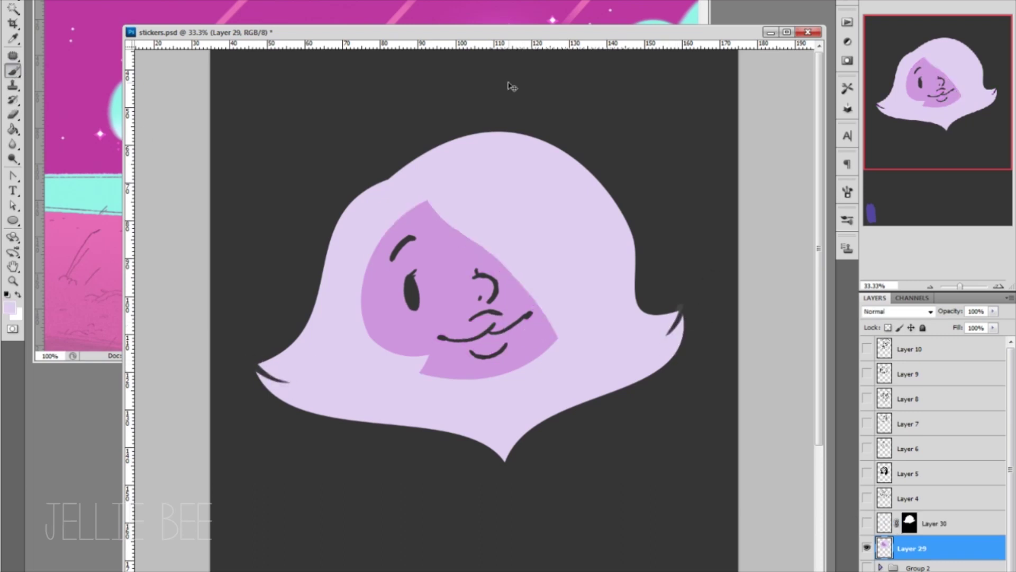
key(e)
drag(683, 317, 646, 309)
key(b)
alt+click(429, 364)
drag(391, 258, 396, 250)
Extend the lavender hair toward the nose, add a curved strand, cover the chin tip and add a right tuft
key(d)
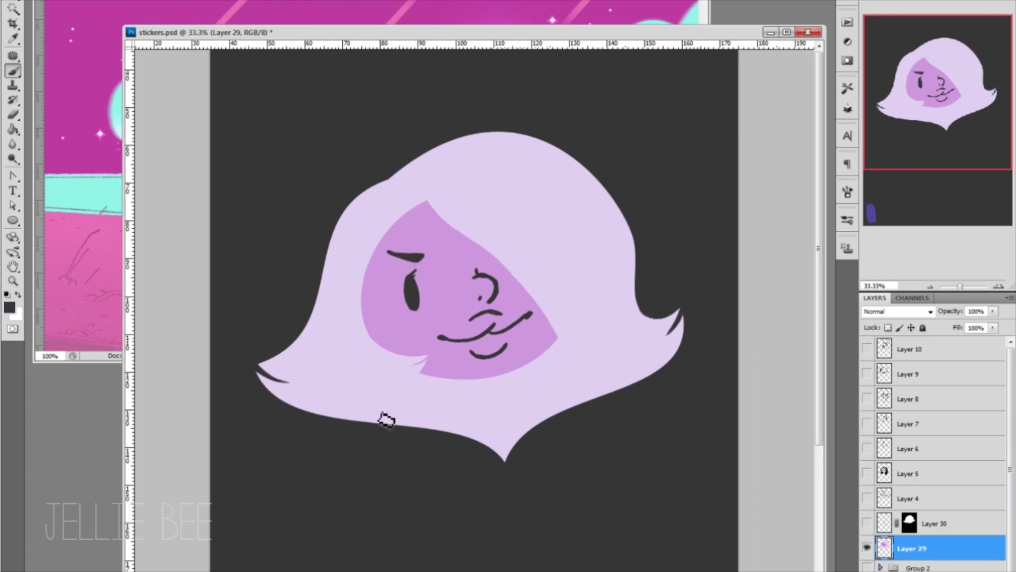
alt+click(440, 204)
mouse_move(432, 204)
mouse_down()
mouse_move(484, 273)
mouse_move(524, 290)
mouse_up()
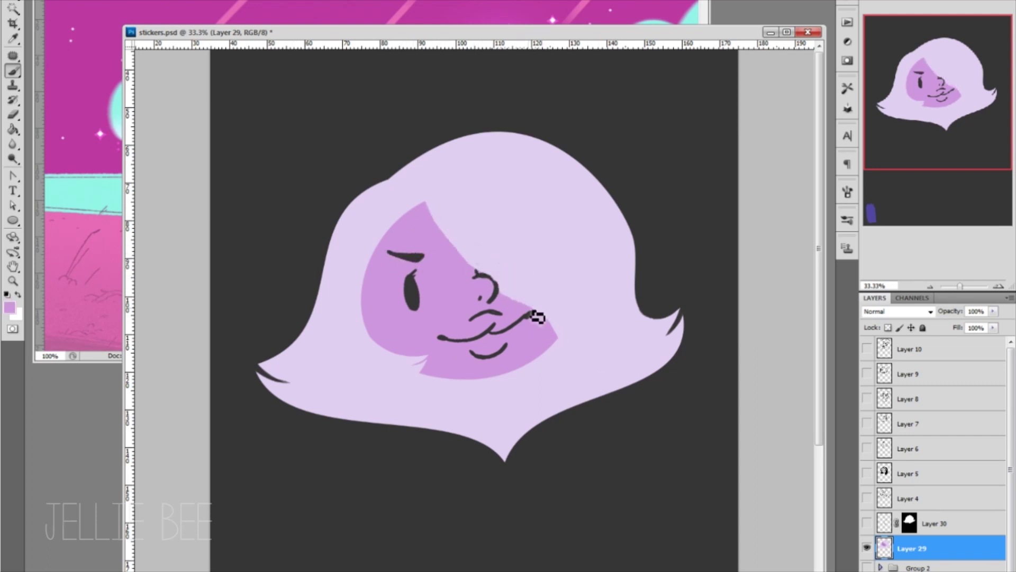
mouse_move(566, 366)
mouse_down()
mouse_move(595, 332)
mouse_move(578, 365)
mouse_move(532, 334)
mouse_up()
alt+click(583, 345)
alt+click(529, 342)
mouse_move(604, 185)
mouse_down()
mouse_move(659, 204)
mouse_move(625, 201)
mouse_up()
Round the hair's bottom edge, Lasso-delete its lower bulge and trim the left tuft
key(e)
key(b)
key(d)
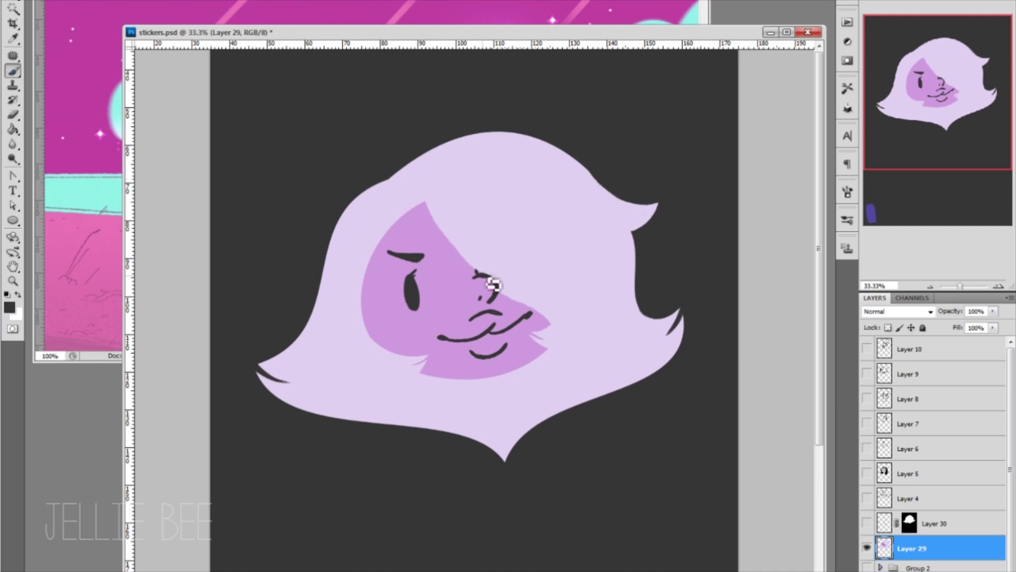
alt+click(558, 348)
drag(323, 418, 492, 455)
mouse_move(625, 389)
mouse_down()
mouse_move(370, 411)
mouse_move(415, 463)
mouse_move(530, 458)
mouse_up()
key(l)
drag(225, 267, 746, 267)
key(Delete)
key(ctrl+d)
key(e)
drag(306, 331, 273, 365)
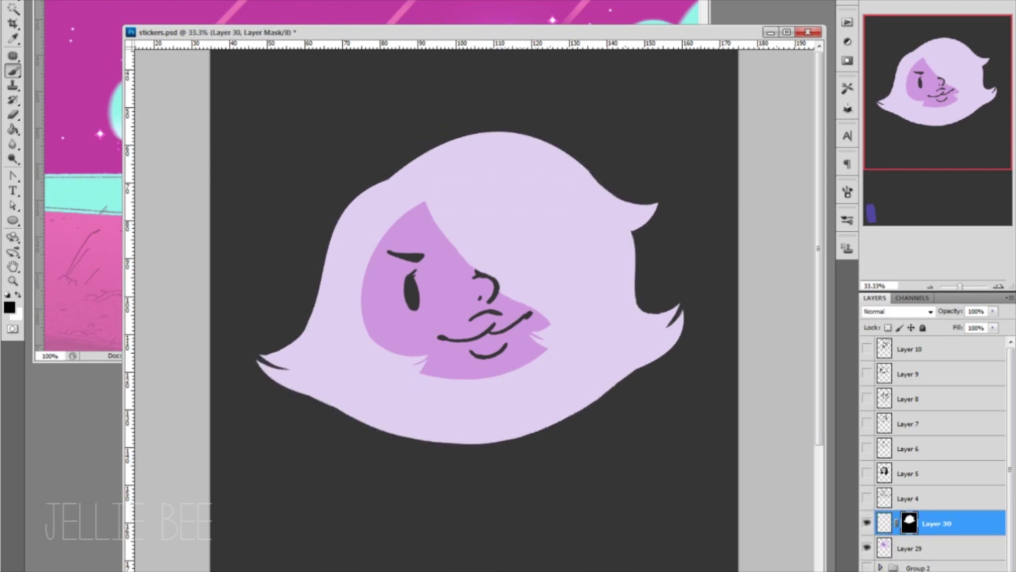
Paint purple shading along the hair edge and lips, set it to Overlay and soften the nose strand
scroll(704, 345, down, 5)
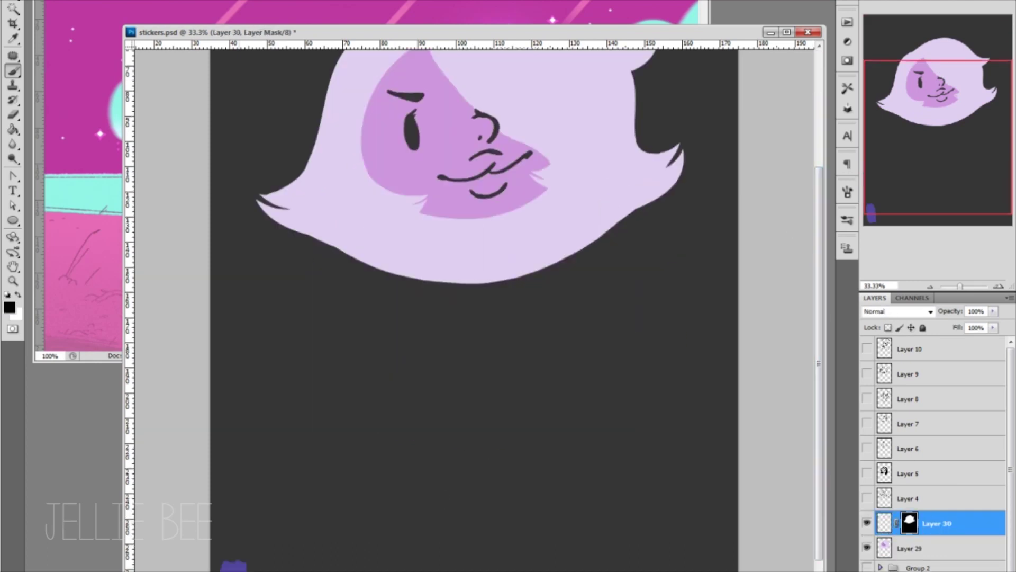
scroll(704, 345, up, 2)
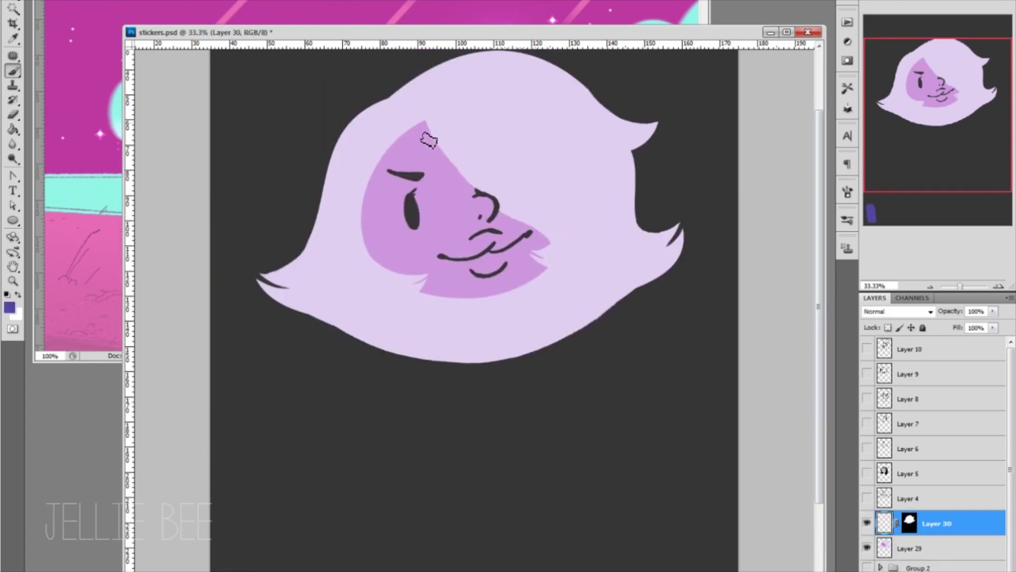
mouse_move(429, 139)
mouse_down()
mouse_move(508, 233)
mouse_move(529, 238)
mouse_up()
drag(471, 254, 497, 270)
click(897, 311)
click(888, 379)
key(Down)
key(Down)
key(Down)
key(e)
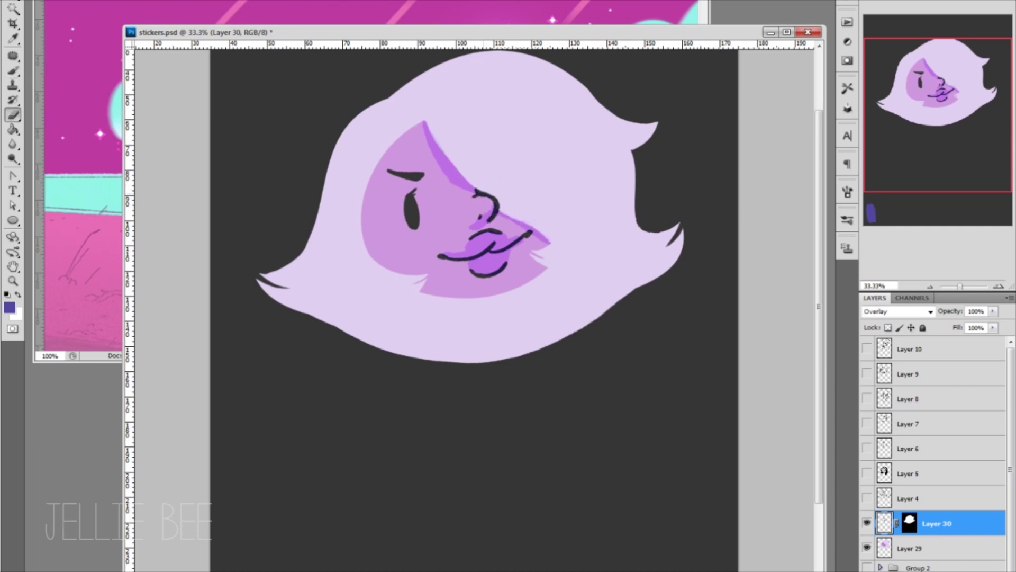
drag(463, 196, 423, 124)
Merge the shading into the head, hide the lilac head and show the dark-haired sketch (Layer 5)
key(ctrl+minus)
key(ctrl+e)
mouse_move(476, 61)
mouse_down()
mouse_move(665, 318)
mouse_move(402, 130)
mouse_up()
key(ctrl+d)
key(e)
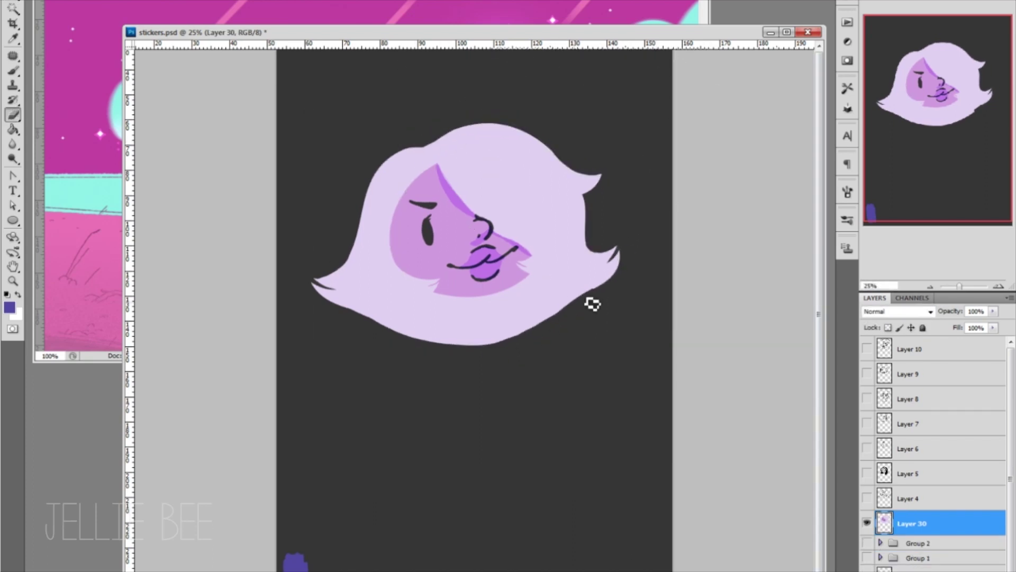
click(865, 523)
click(866, 473)
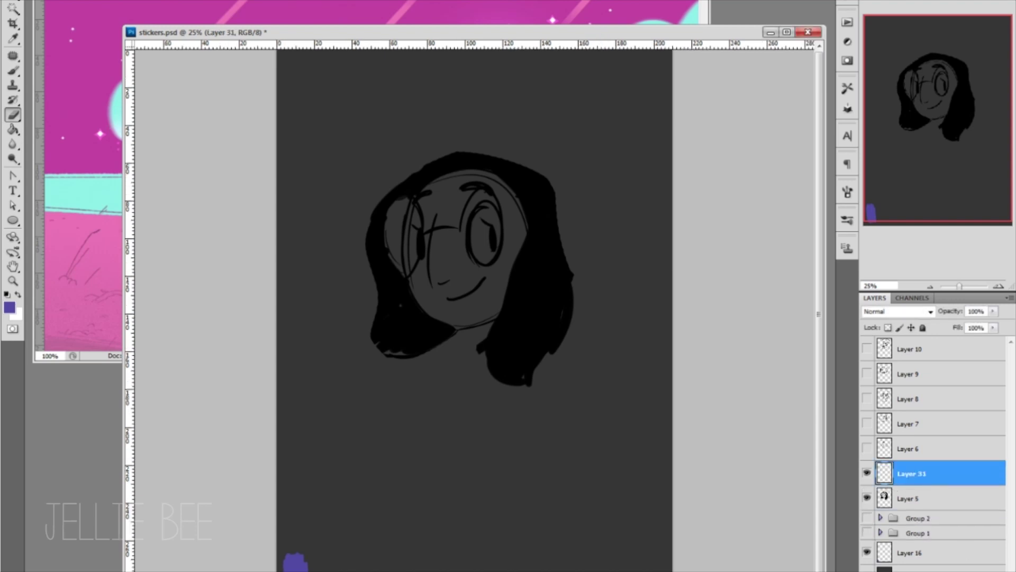
On a new layer, turn an ellipse path into a selection and fill the face warm red-brown
key(ctrl+shift+alt+n)
key(u)
drag(401, 167, 536, 330)
key(a)
click(511, 322)
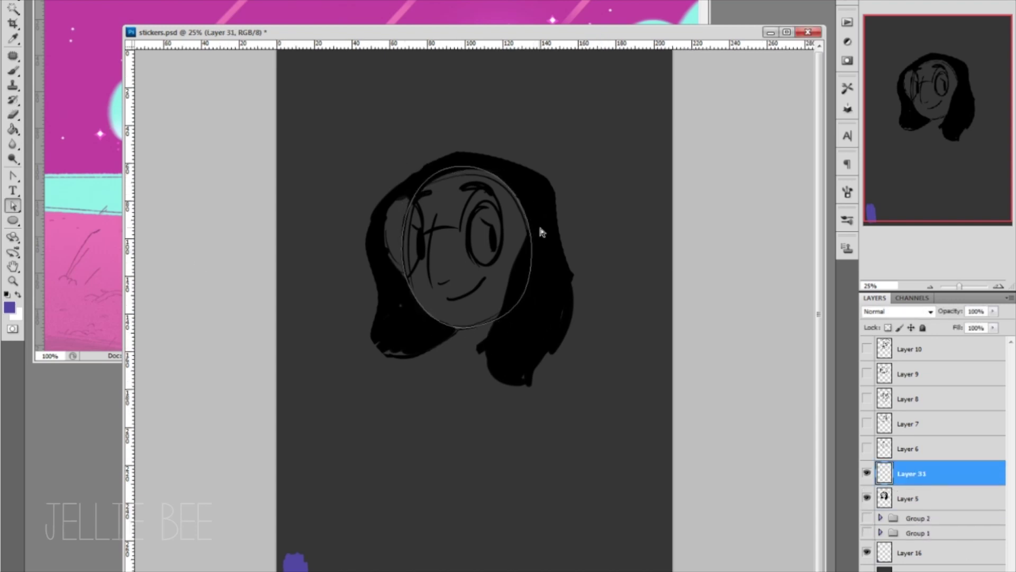
right_click(558, 262)
click(582, 283)
click(9, 307)
click(501, 317)
drag(392, 243, 388, 247)
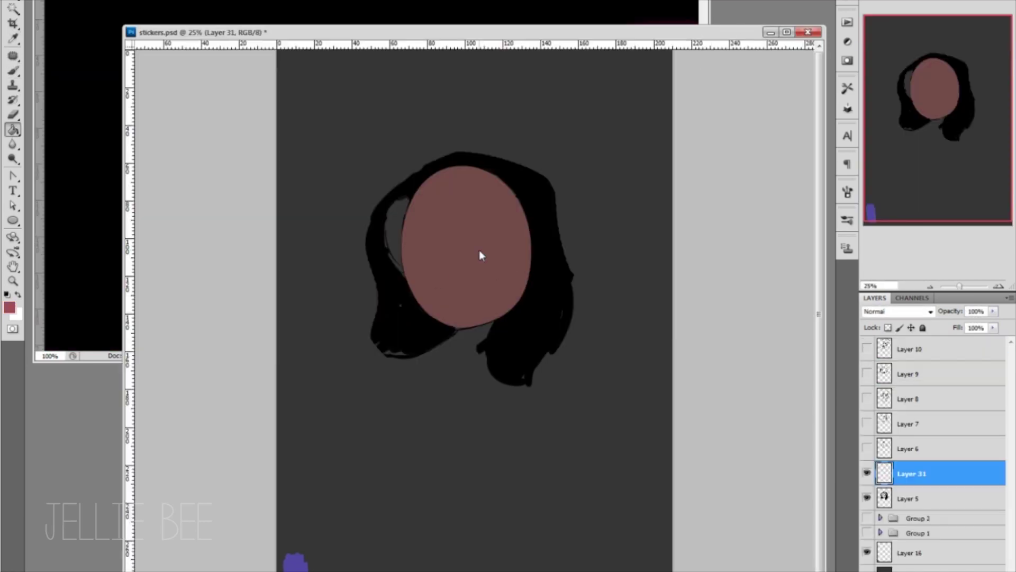
click(478, 250)
Trace the hair outline with a path and fill the hair dark maroon
key(b)
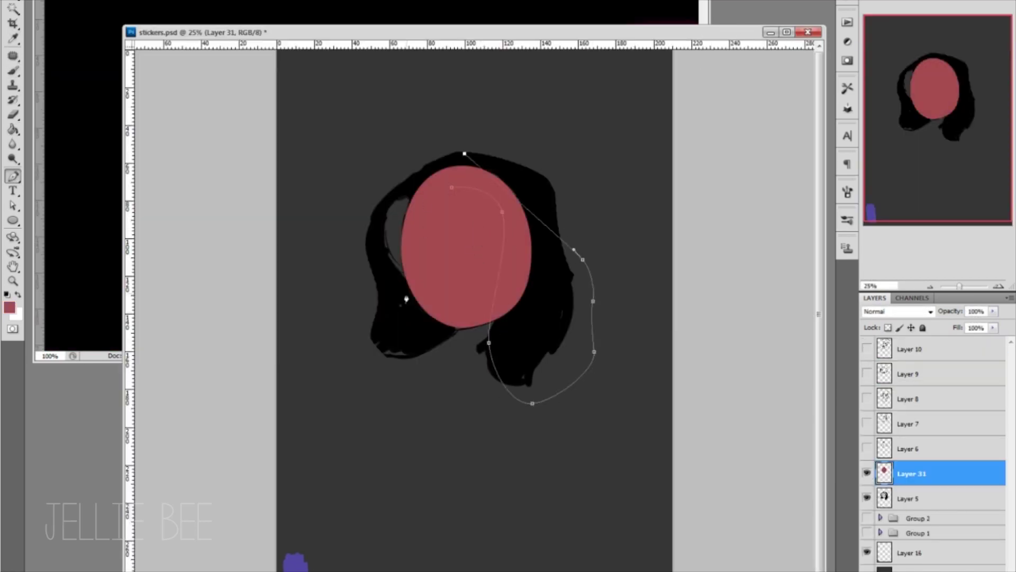
drag(396, 324, 448, 459)
key(ctrl+z)
key(a)
drag(586, 267, 506, 200)
mouse_move(593, 301)
mouse_down()
mouse_move(601, 351)
mouse_move(600, 298)
mouse_up()
drag(532, 402, 590, 404)
key(g)
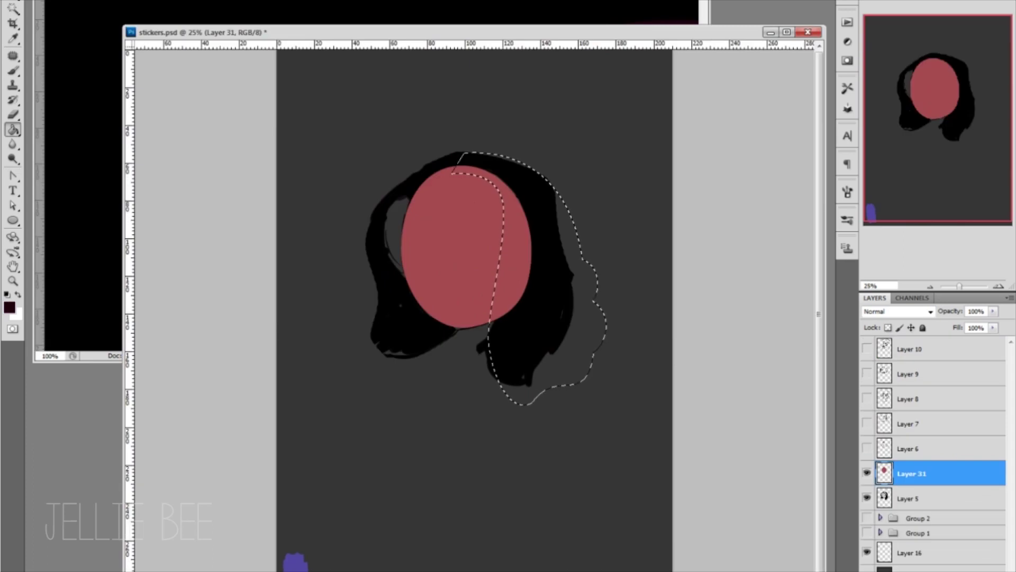
click(572, 306)
Shape the lower hair path, convert it to a selection and fill it black
key(e)
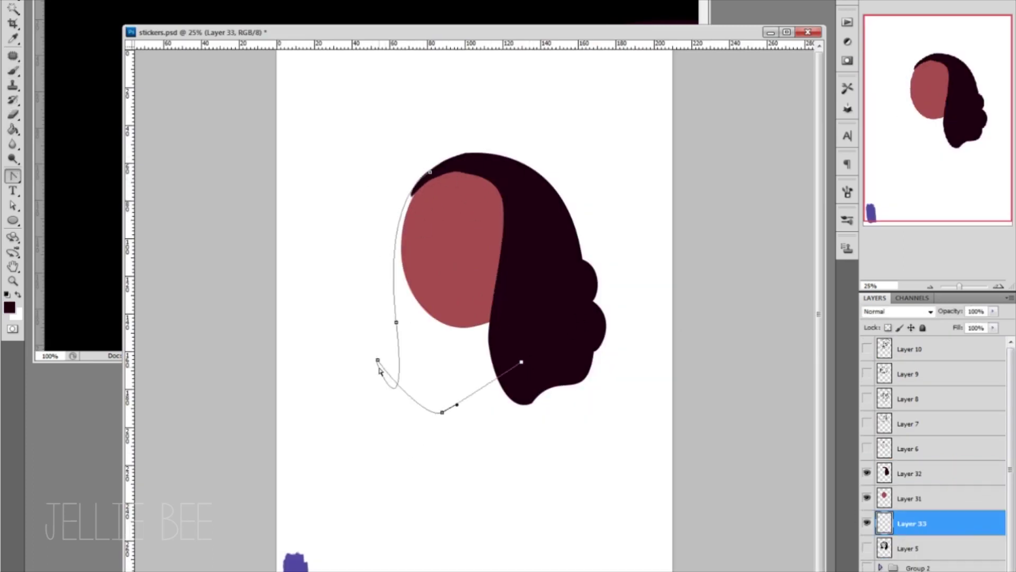
drag(379, 370, 443, 414)
key(ctrl+Return)
click(9, 307)
click(545, 89)
key(g)
click(475, 397)
key(ctrl+d)
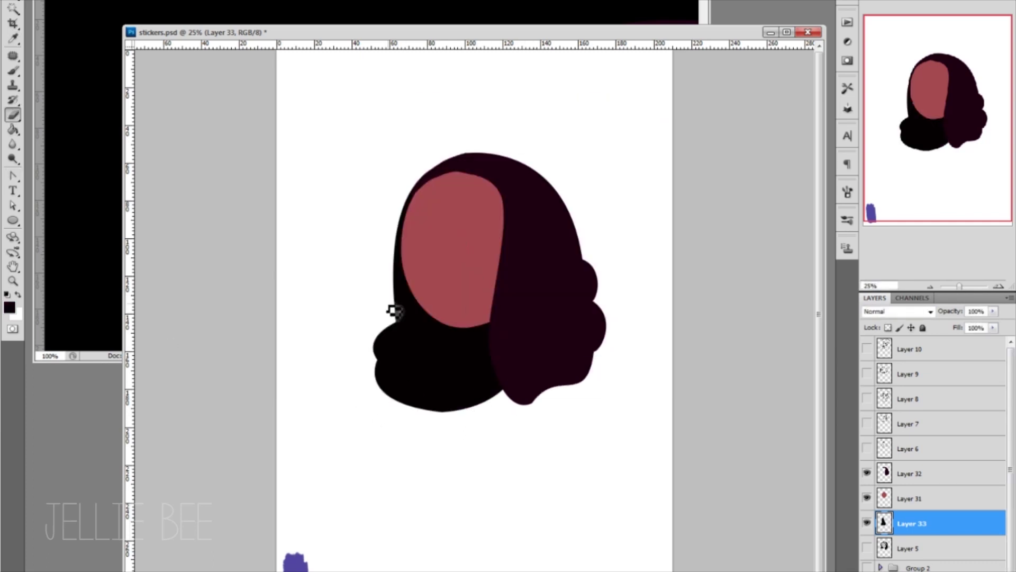
Erase hair outside the left path edge, curve the black hair's bottom, and add Layer 34 for features
key(p)
ctrl+click(392, 364)
ctrl+click(390, 333)
drag(391, 333, 388, 168)
right_click(469, 342)
click(522, 402)
key(Return)
key(ctrl+shift+i)
key(e)
mouse_move(478, 431)
mouse_down()
mouse_move(405, 371)
mouse_move(503, 402)
mouse_up()
key(ctrl+d)
drag(394, 365, 503, 413)
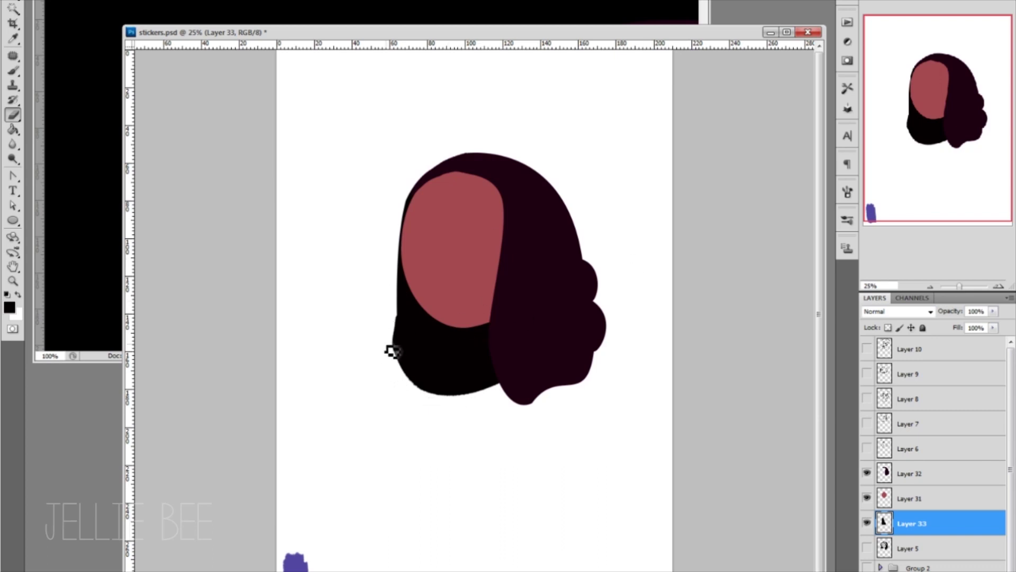
key(ctrl+shift+alt+n)
Move the new layer above the face and paint the nose line
key(b)
key(ctrl+bracketright)
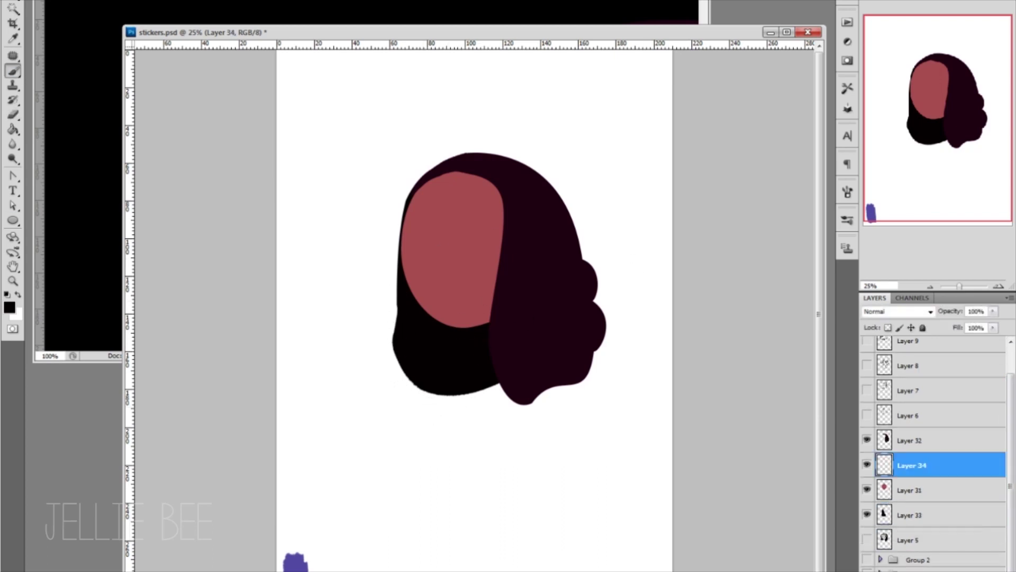
key(e)
key(b)
drag(435, 231, 458, 298)
key(e)
key(b)
key(w)
click(476, 209)
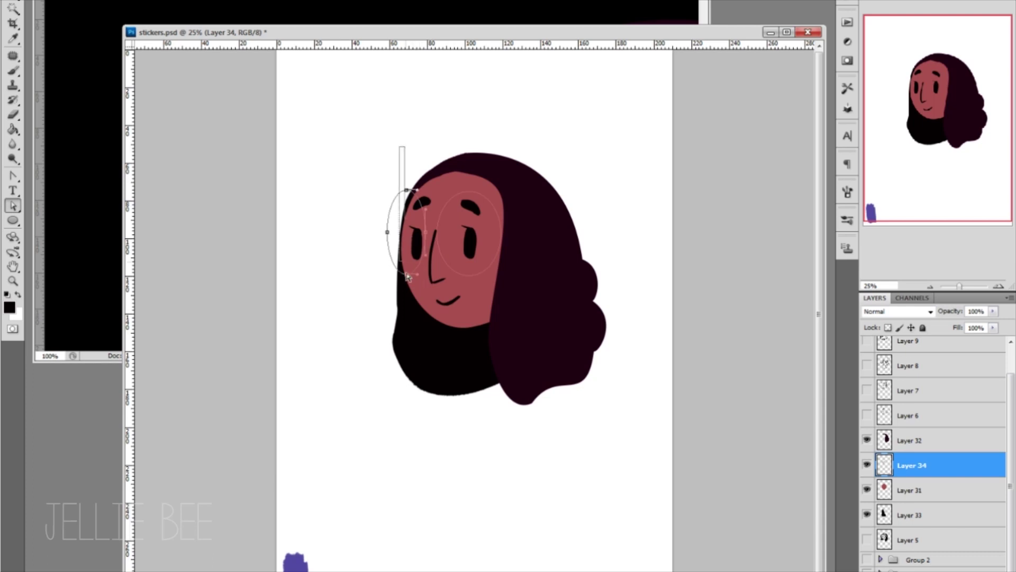
Draw round magenta glasses on a new layer above Layer 32 and darken them with Hue/Saturation
key(i)
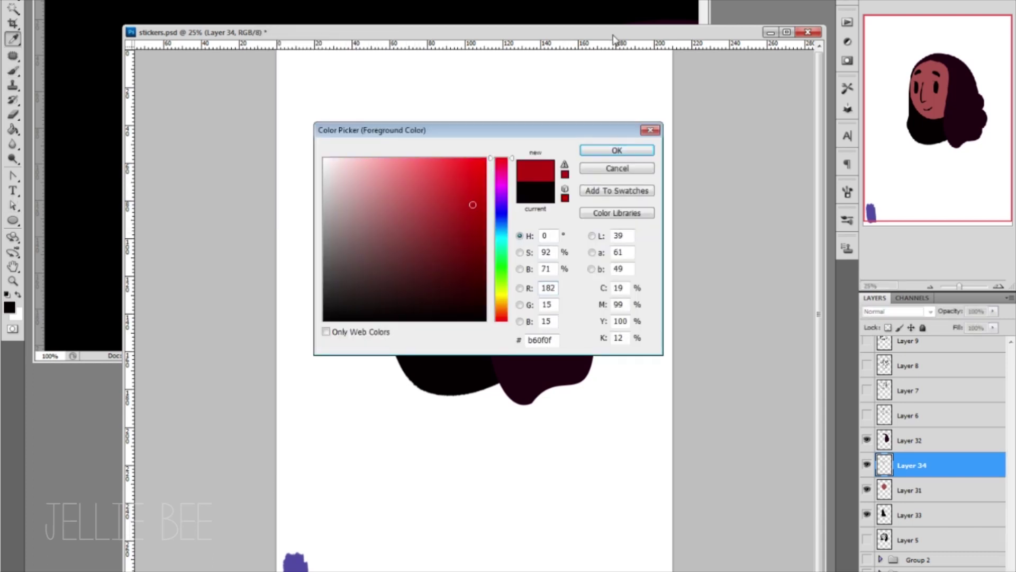
click(502, 173)
click(616, 150)
key(ctrl+shift+alt+n)
drag(406, 193, 407, 194)
drag(469, 190, 470, 191)
drag(922, 465, 924, 436)
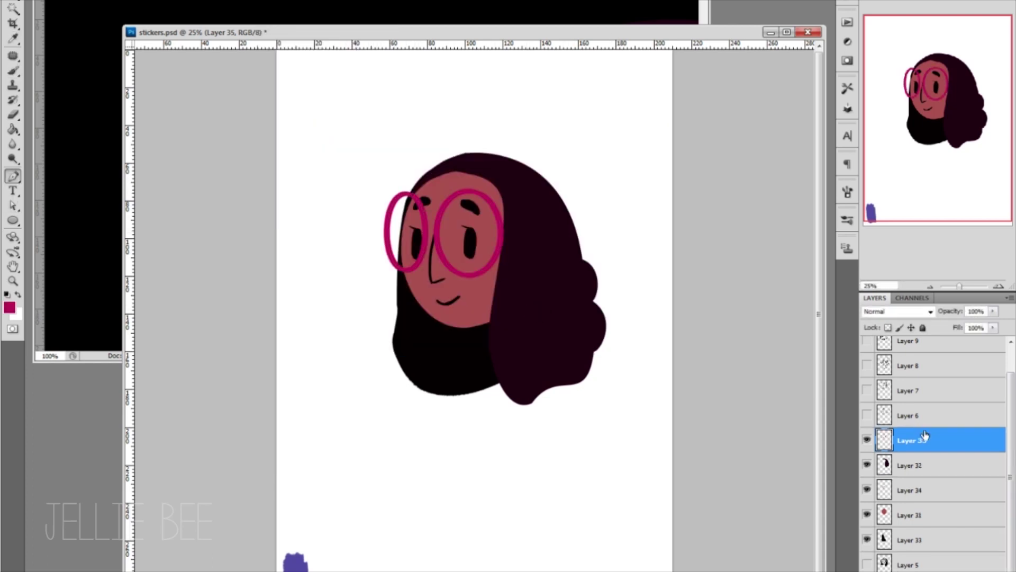
key(ctrl+u)
key(Return)
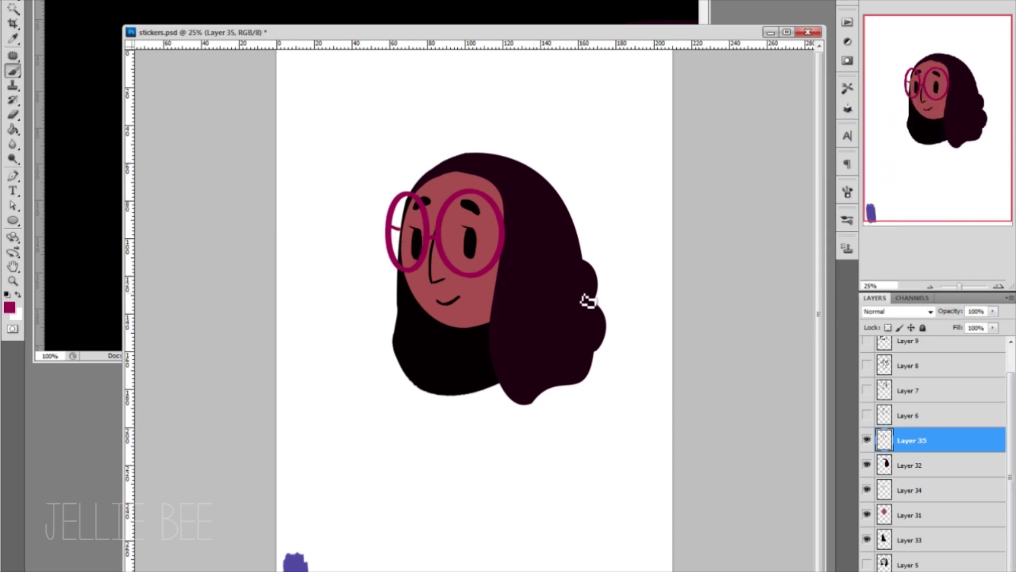
Draw an open-mouthed toothy smile below the nose on Layer 34
ctrl+click(438, 307)
mouse_move(454, 305)
mouse_down()
mouse_move(481, 291)
mouse_move(454, 290)
mouse_move(479, 266)
mouse_up()
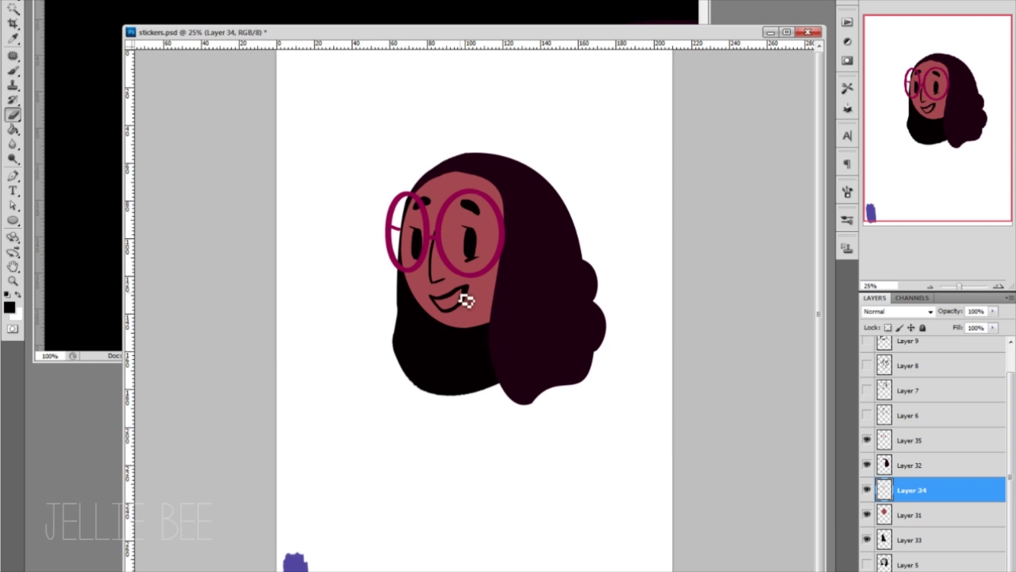
key(x)
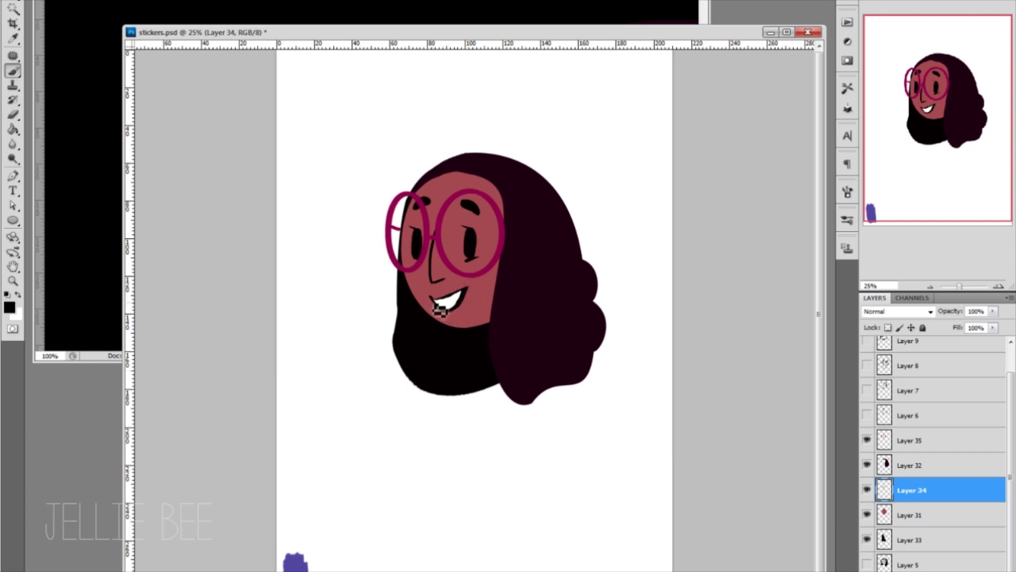
Add Soft Light purple shading to the lower face and group the finished head's layers
click(911, 517)
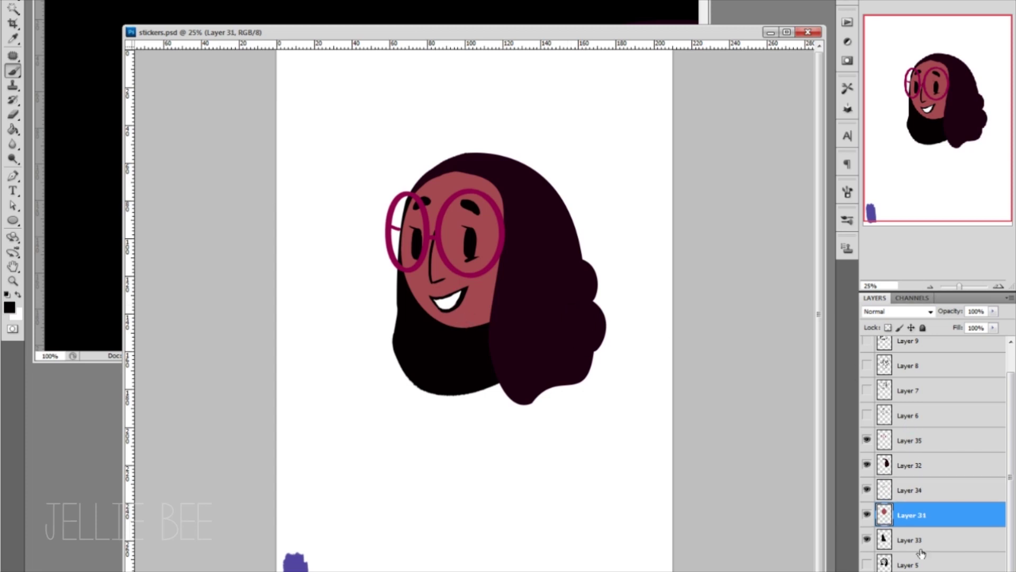
ctrl+click(894, 550)
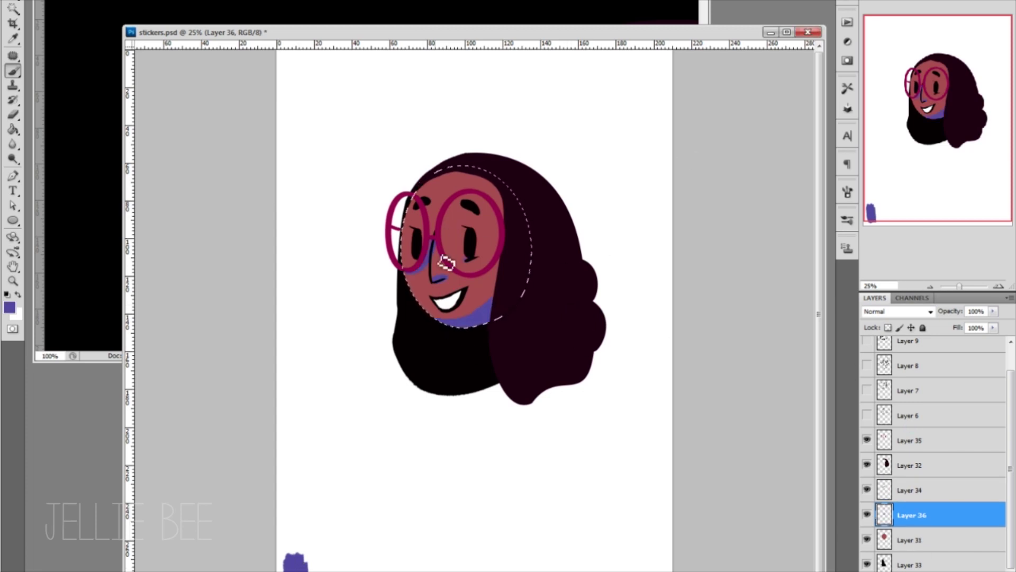
key(ctrl+d)
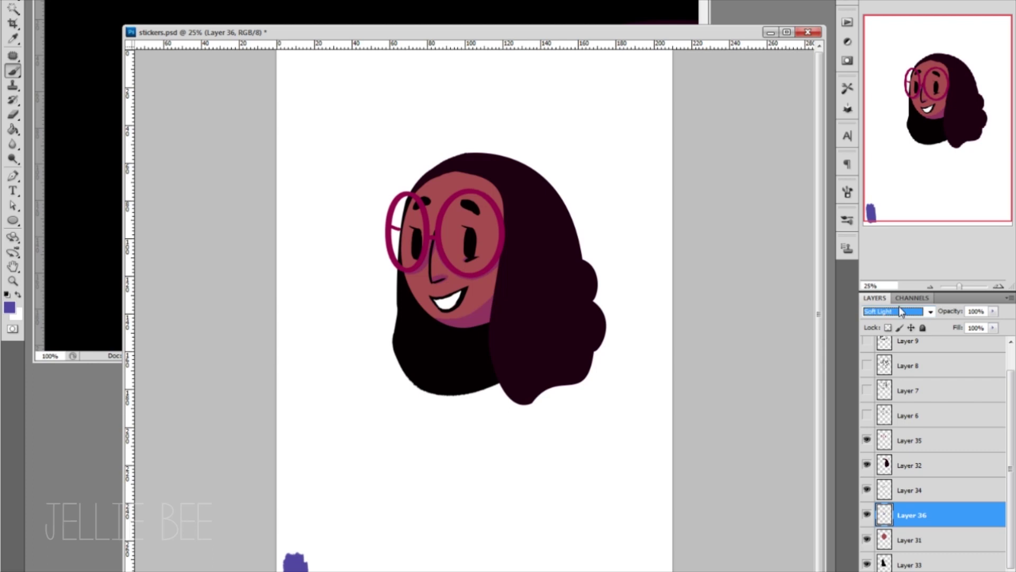
key(shift+alt+f)
click(923, 465)
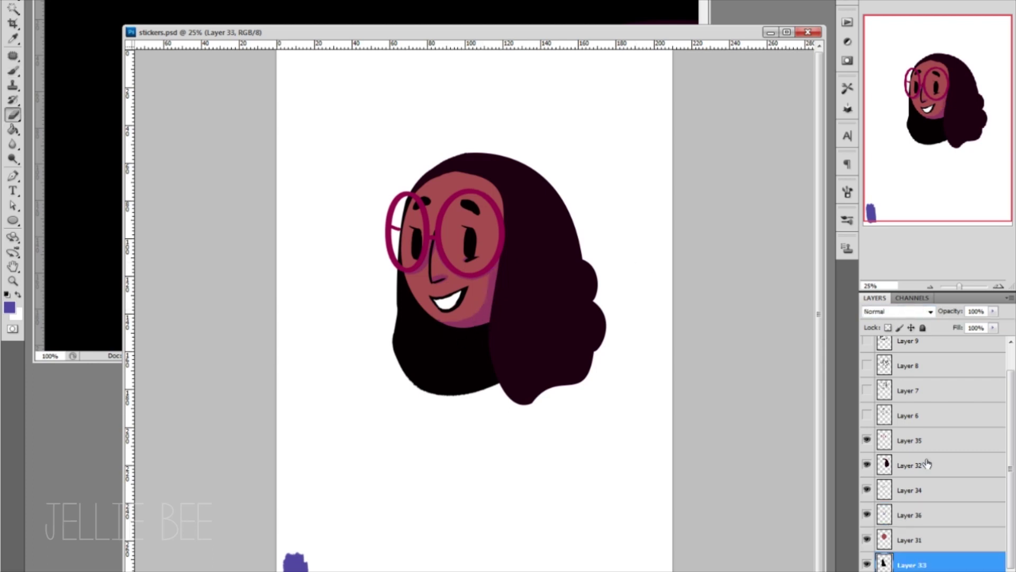
Hide the finished head, show the triangle-haired sketch and add a new layer
click(866, 488)
click(866, 447)
click(932, 447)
key(ctrl+shift+alt+n)
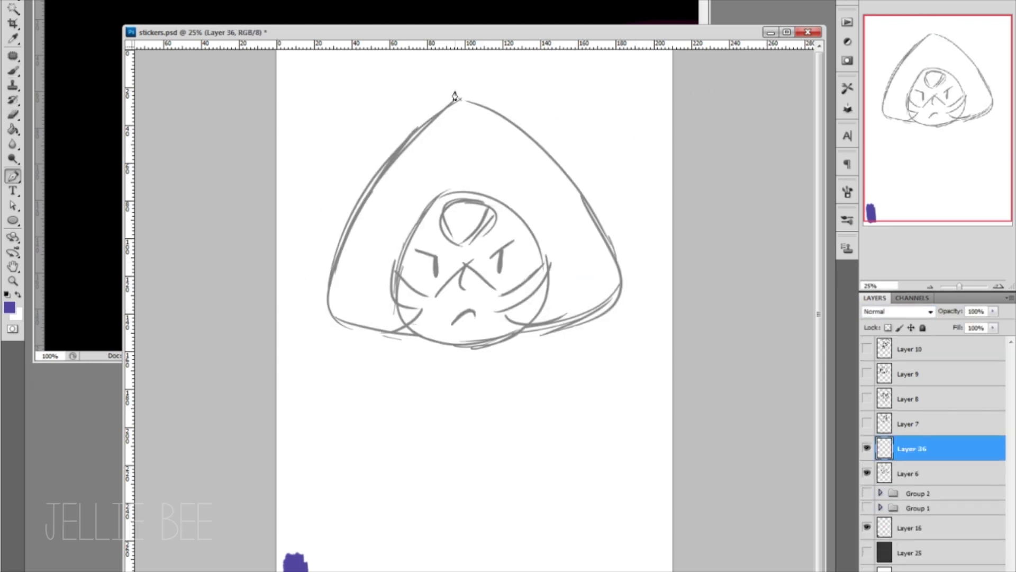
Trace the triangle-haired head outline with a curved Pen path
click(462, 100)
click(332, 313)
click(621, 300)
click(462, 101)
drag(333, 313, 302, 269)
drag(621, 301, 651, 252)
drag(462, 100, 404, 104)
key(a)
right_click(526, 375)
click(566, 433)
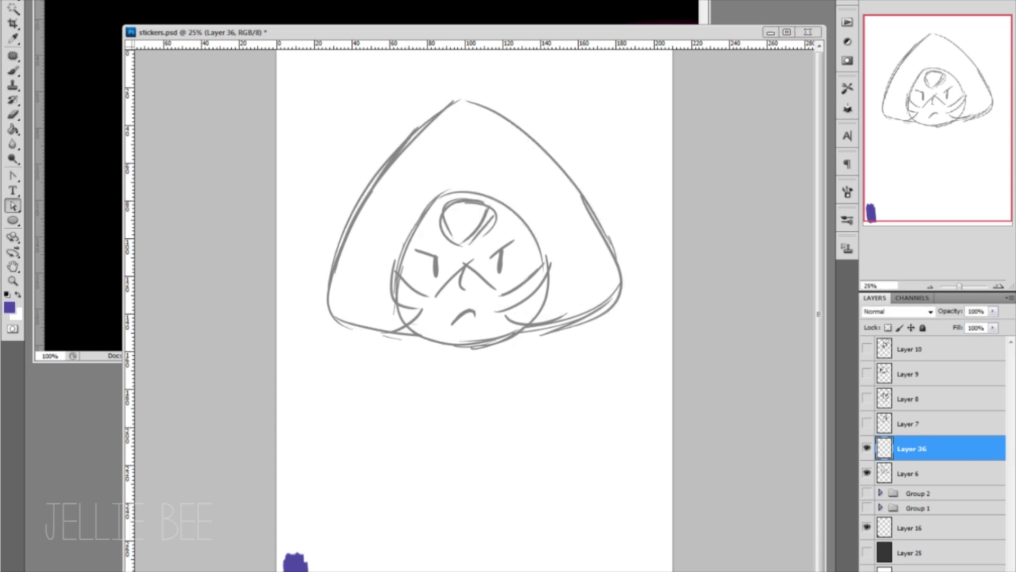
click(331, 351)
key(ctrl+t)
key(Return)
Fill the head outline pale yellow and move the layer below the sketch
key(i)
key(ctrl+Return)
click(9, 307)
click(402, 170)
key(Return)
key(g)
click(563, 227)
key(ctrl+d)
drag(928, 449, 928, 480)
Select an oval for the face and sample a colour for it
drag(397, 196, 554, 360)
key(ctrl+Return)
key(i)
click(9, 307)
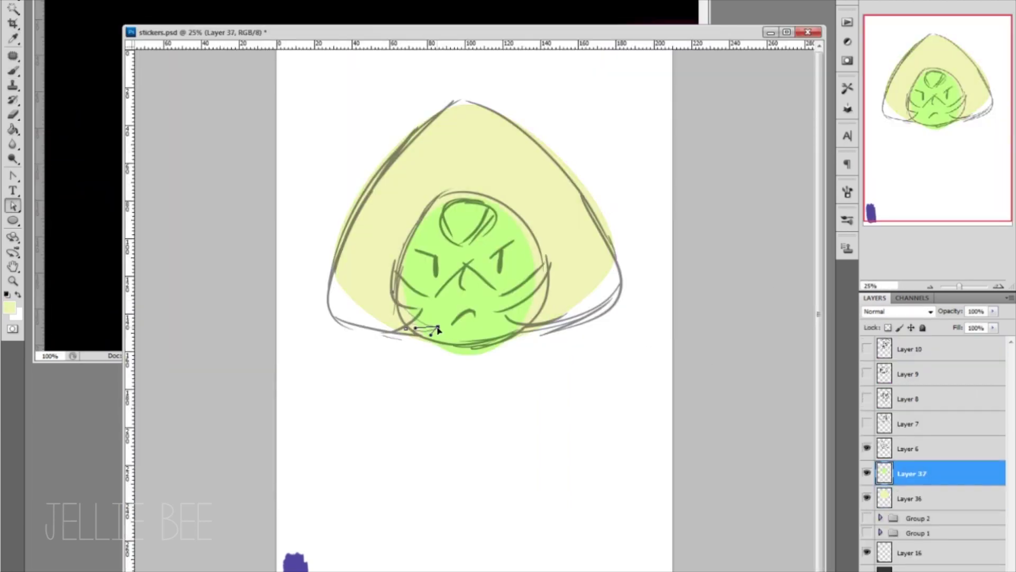
Hide the sketch and sharpen the head's top point on Layer 36
click(867, 448)
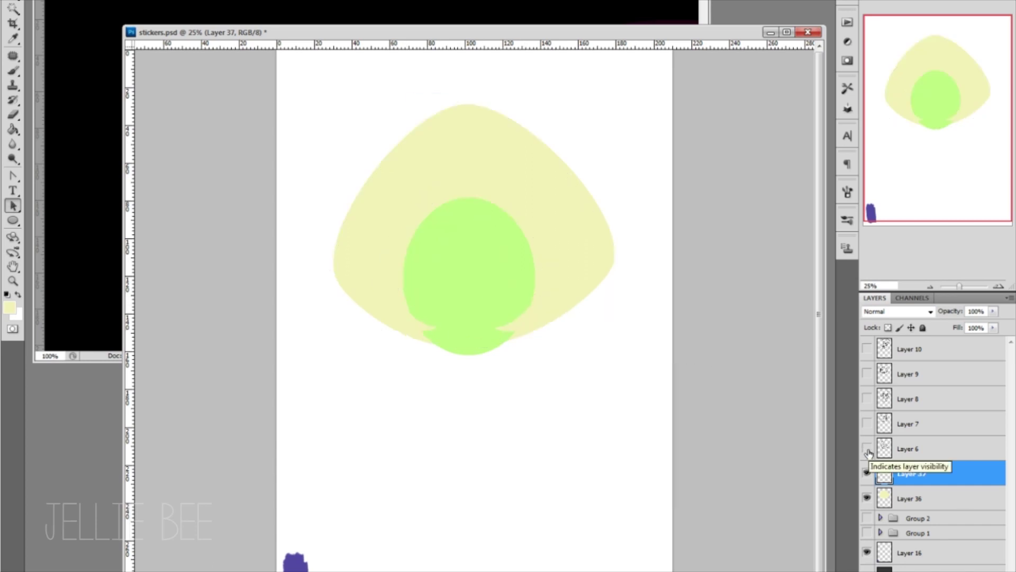
key(p)
drag(459, 106, 539, 56)
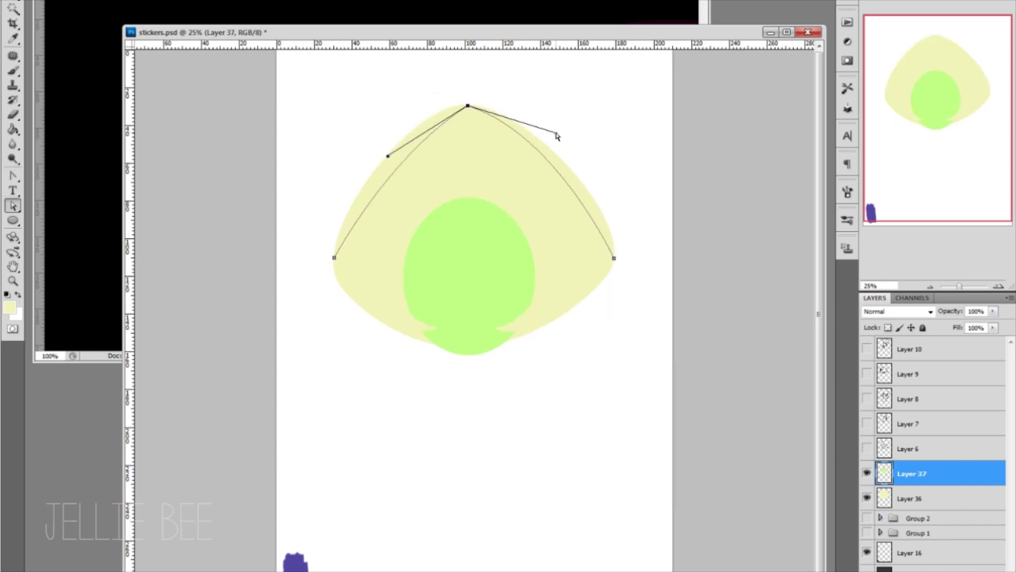
key(ctrl+Return)
click(901, 498)
key(ctrl+d)
key(e)
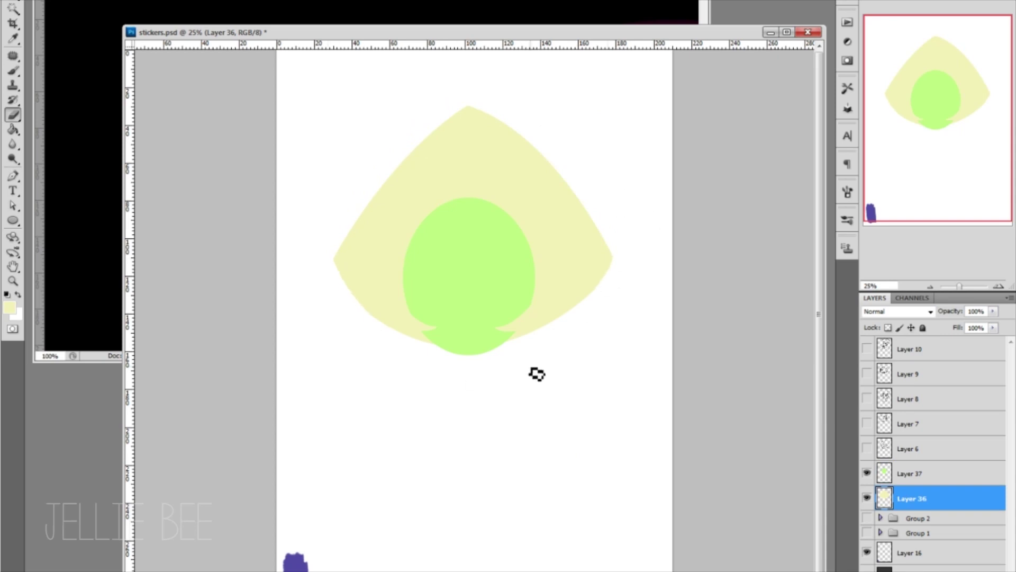
Draw a triangular gem on a new layer and fill it bright green
key(ctrl+shift+alt+n)
drag(13, 221, 58, 284)
double_click(368, 139)
key(p)
click(437, 215)
click(500, 215)
click(471, 247)
drag(437, 215, 440, 226)
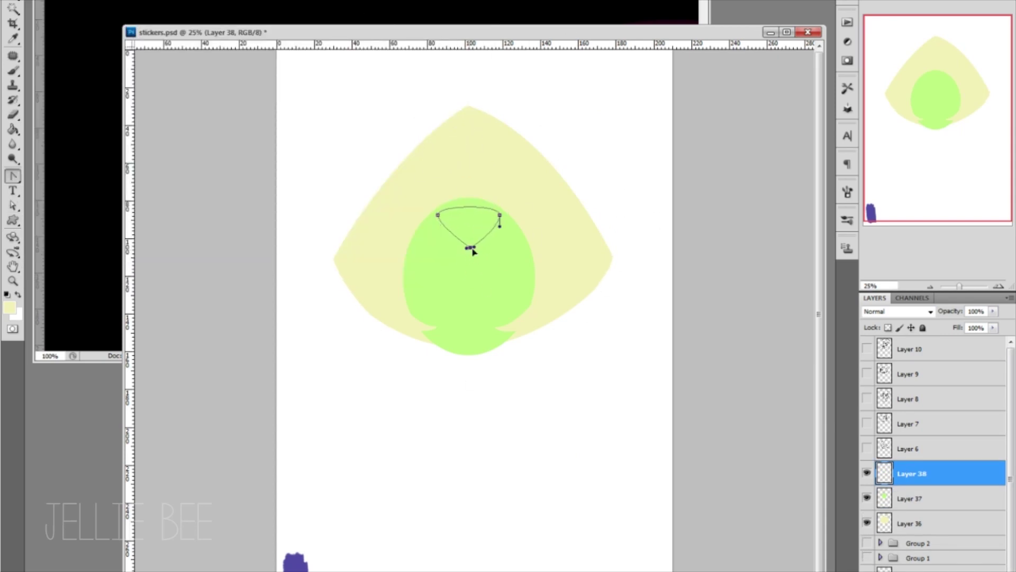
key(ctrl+Return)
key(g)
click(469, 224)
key(ctrl+d)
Lighten the wavy-edged upper face on Layer 37 with Hue/Saturation lightness 51
key(alt+bracketleft)
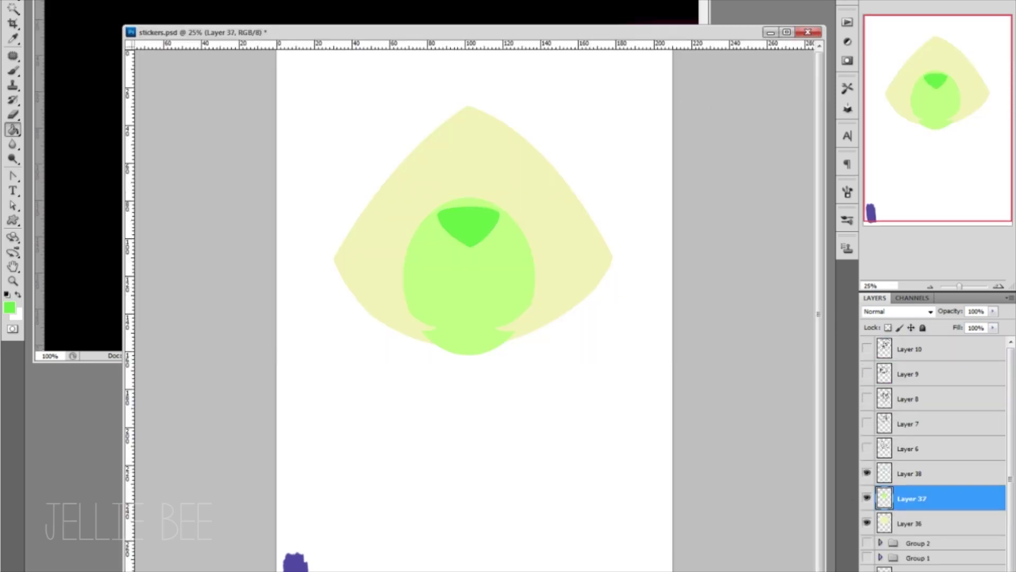
key(a)
drag(467, 175, 495, 175)
drag(399, 272, 399, 249)
drag(551, 270, 551, 249)
drag(466, 283, 479, 282)
drag(517, 300, 534, 296)
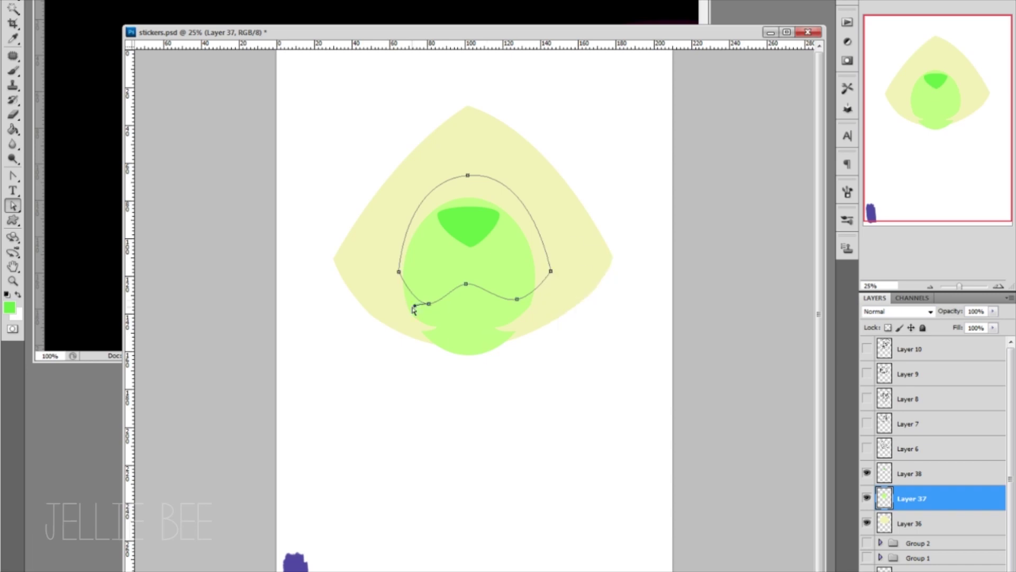
right_click(556, 300)
click(602, 359)
key(Return)
key(ctrl+u)
text(51)
key(Return)
key(ctrl+d)
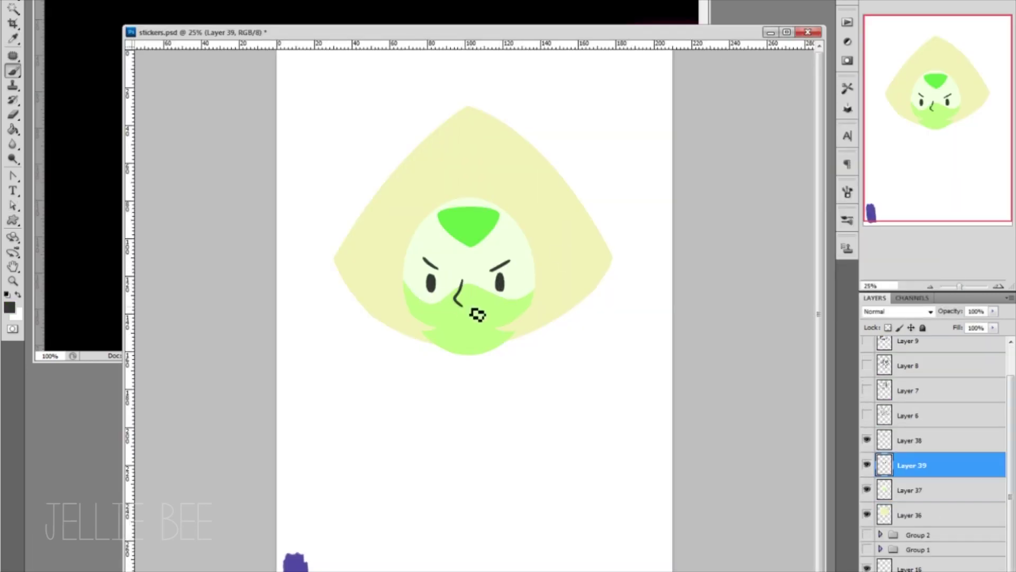
Brush the gritted-teeth mouth and a white shine on the gem
drag(481, 324, 493, 347)
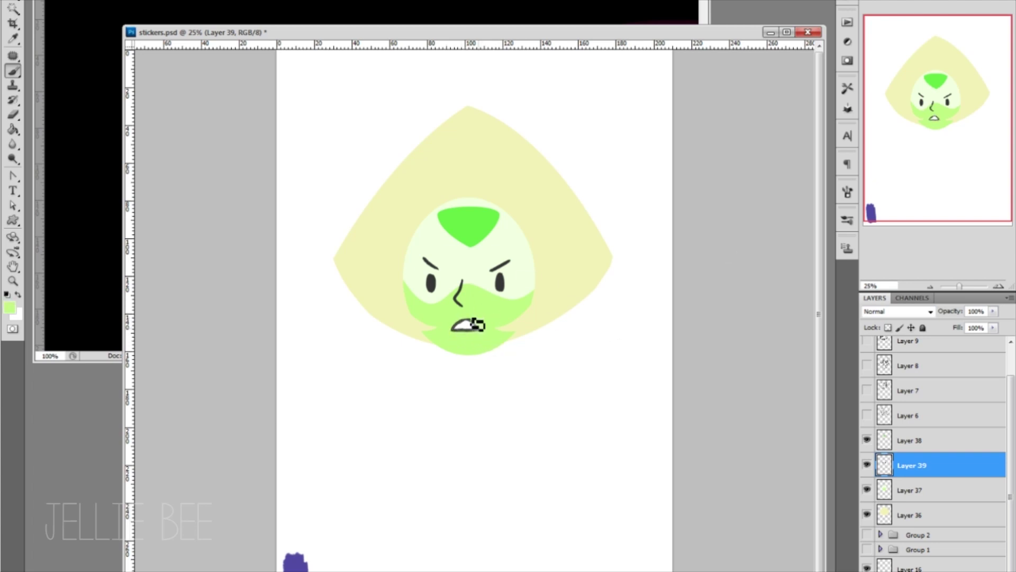
drag(490, 226, 480, 240)
key(x)
key(e)
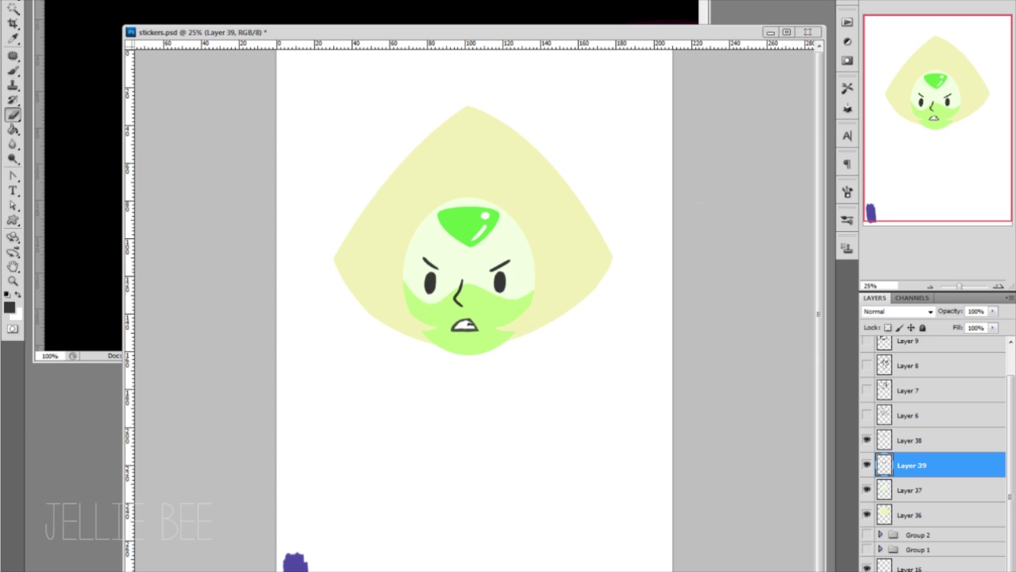
Tint the pale hair's lower edge pink and thin the band with cream paint
click(973, 516)
key(l)
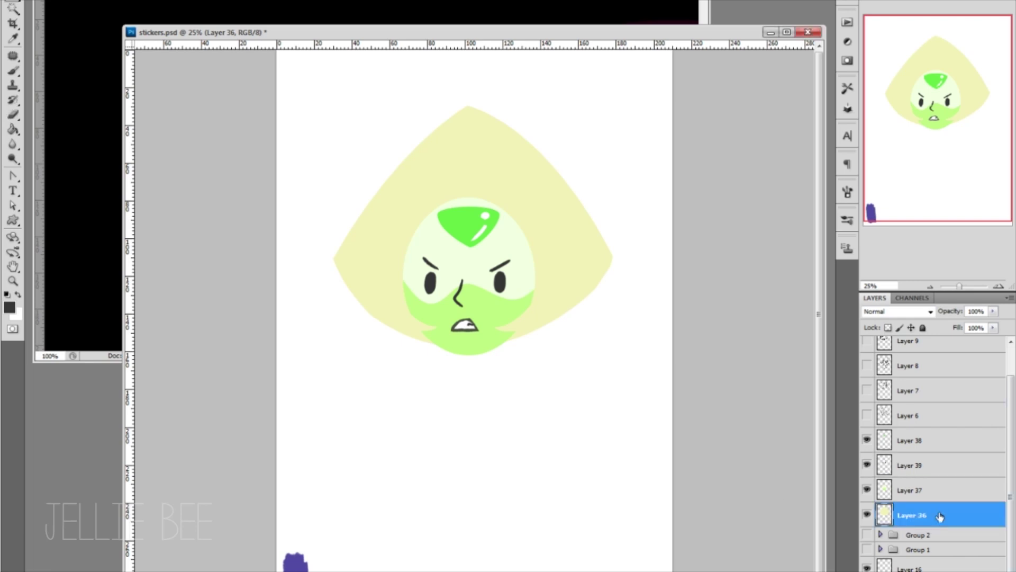
mouse_move(336, 245)
mouse_down()
mouse_move(386, 313)
mouse_move(317, 257)
mouse_up()
key(ctrl+u)
key(Return)
key(ctrl+d)
key(b)
key(slash)
alt+click(429, 334)
drag(368, 297, 609, 264)
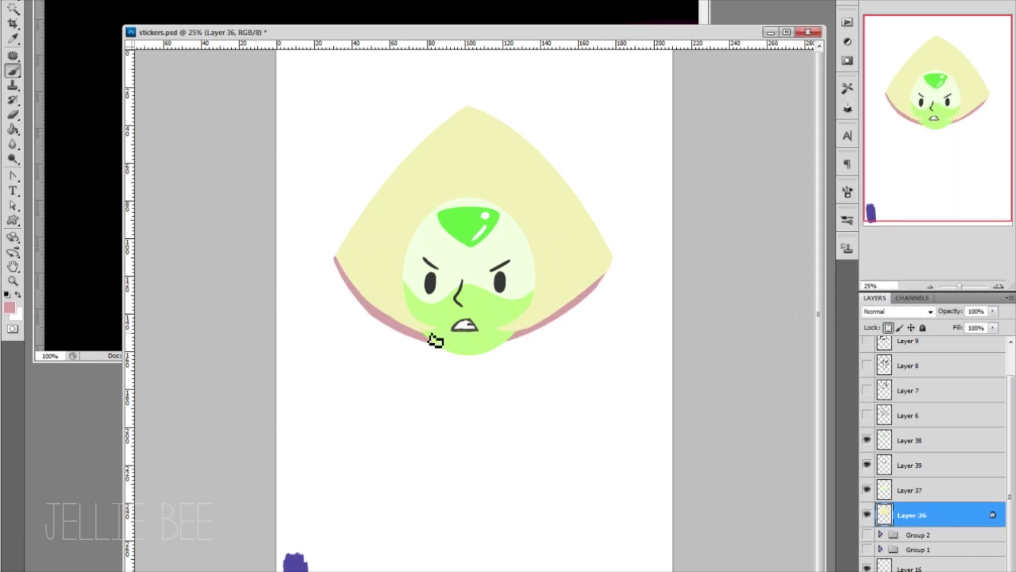
mouse_move(394, 316)
mouse_down()
mouse_move(452, 333)
mouse_move(609, 272)
mouse_up()
Tint the nose area pink on Layer 37, then hide the head and show Layer 7
click(931, 490)
key(l)
drag(452, 290, 474, 309)
key(ctrl+u)
key(Return)
key(ctrl+d)
key(b)
alt+click(465, 318)
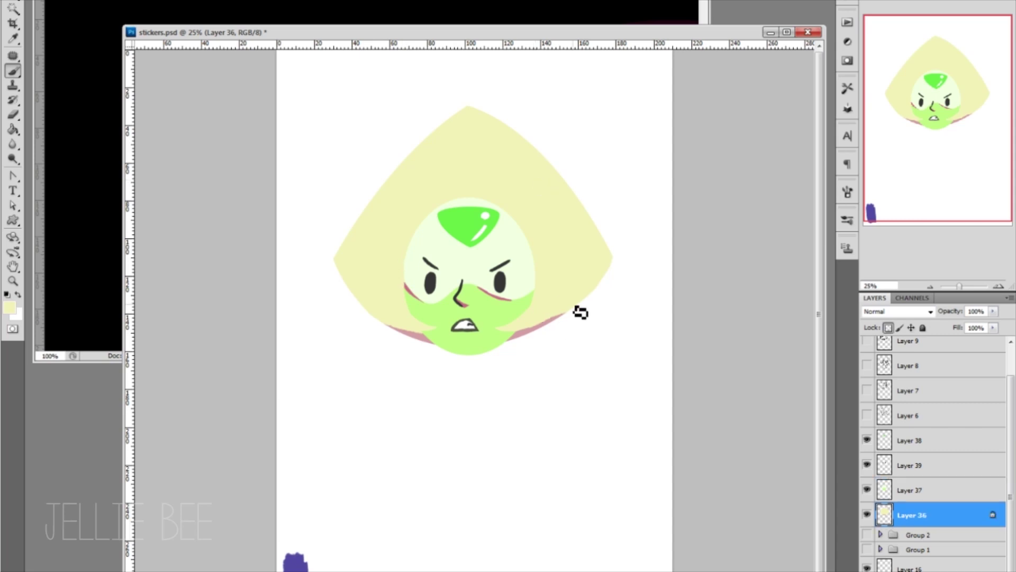
click(868, 423)
click(911, 424)
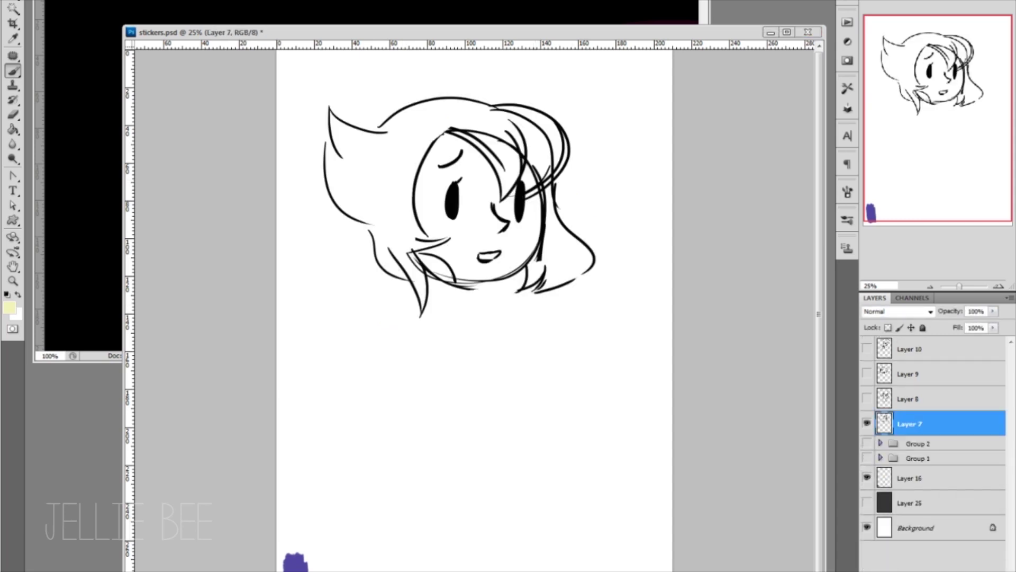
Fade the Layer 7 sketch and fill an oval face cyan on a new layer
click(681, 102)
key(ctrl+Tab)
key(ctrl+shift+n)
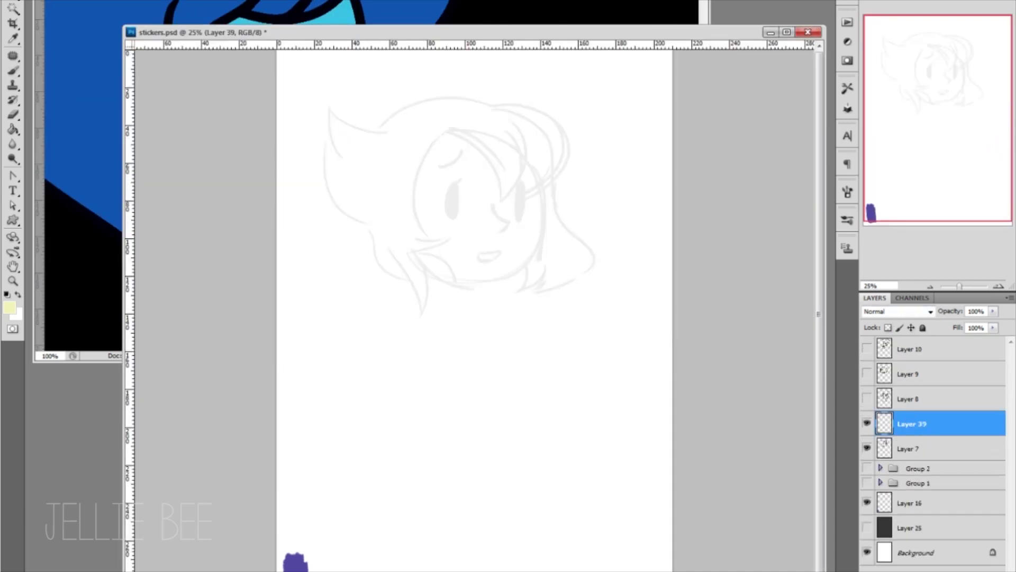
key(shift+u)
drag(544, 304, 408, 155)
drag(545, 217, 547, 222)
key(ctrl+Return)
key(alt+BackSpace)
Paint dark blue front hair over the forehead and left side on a new layer
key(ctrl+shift+n)
key(b)
mouse_move(427, 178)
mouse_down()
mouse_move(522, 216)
mouse_move(561, 191)
mouse_up()
drag(487, 123, 550, 207)
mouse_move(554, 208)
mouse_down()
mouse_move(595, 277)
mouse_move(529, 307)
mouse_up()
key(ctrl+z)
drag(429, 196, 518, 132)
key(g)
click(427, 265)
key(b)
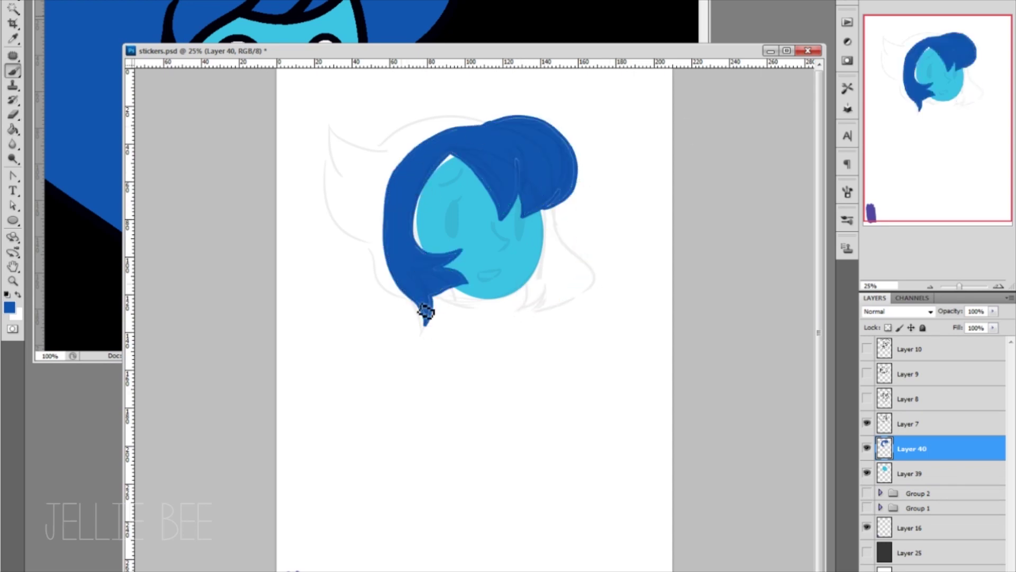
drag(420, 257, 431, 254)
drag(497, 166, 506, 225)
drag(439, 265, 444, 164)
key(e)
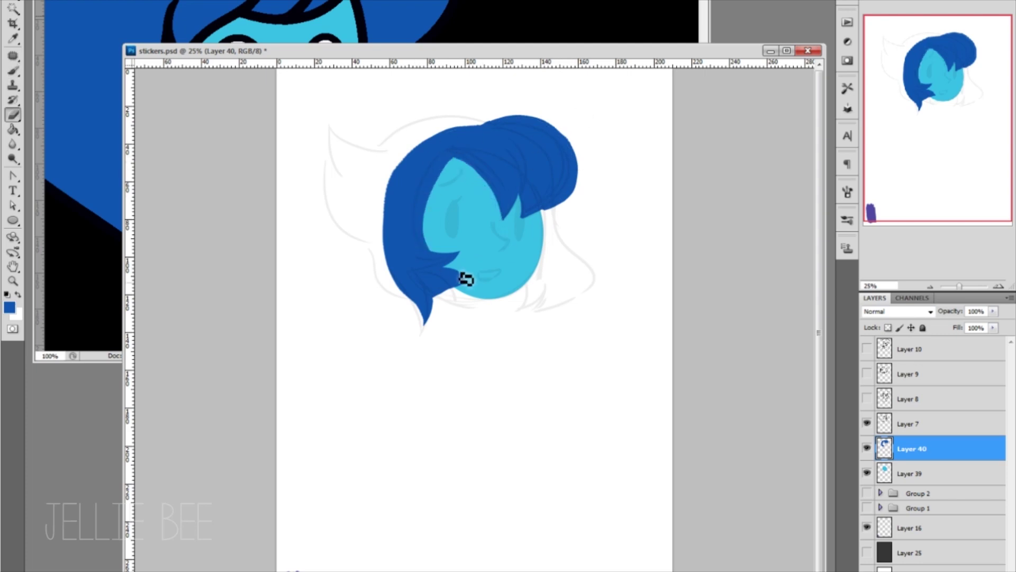
On a new layer, place the swept-back hair outline points from left tip to lower right
key(ctrl+shift+alt+n)
click(329, 127)
click(385, 144)
click(509, 130)
click(559, 241)
click(592, 276)
click(536, 311)
Curve the back-hair outline and fill it dark blue
drag(363, 217, 344, 207)
drag(354, 138, 352, 150)
drag(445, 135, 448, 119)
drag(565, 295, 572, 303)
drag(535, 185, 551, 175)
drag(592, 275, 576, 275)
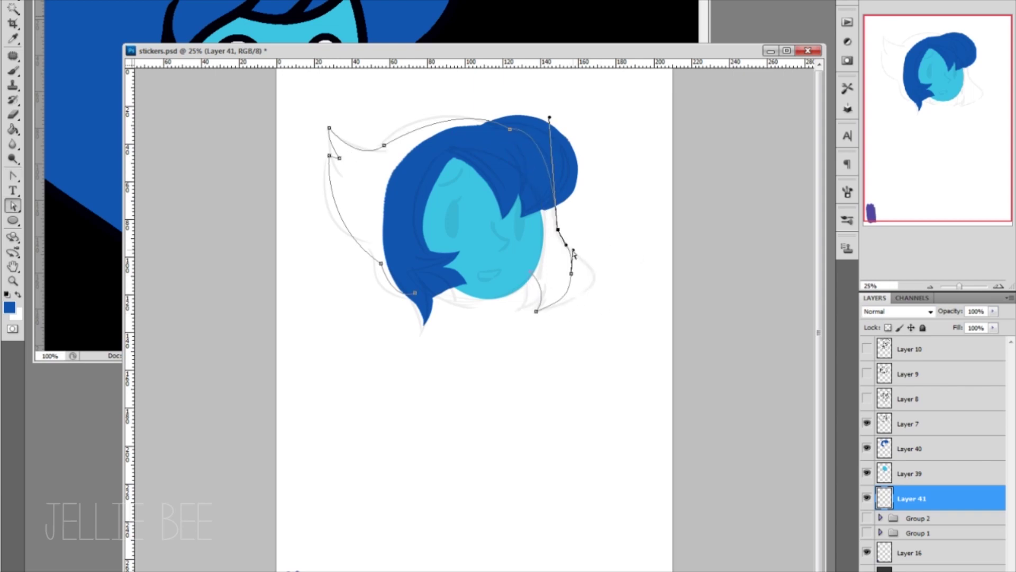
key(ctrl+Return)
key(alt+BackSpace)
key(ctrl+d)
Paint the dark left and right eyes on a new layer
key(e)
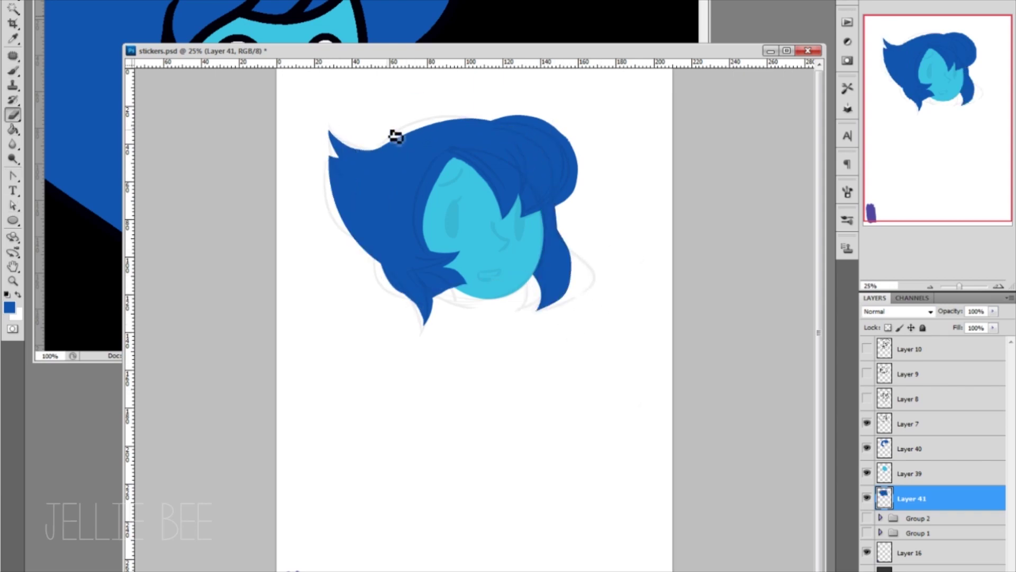
key(ctrl+shift+alt+n)
key(alt+BackSpace)
key(b)
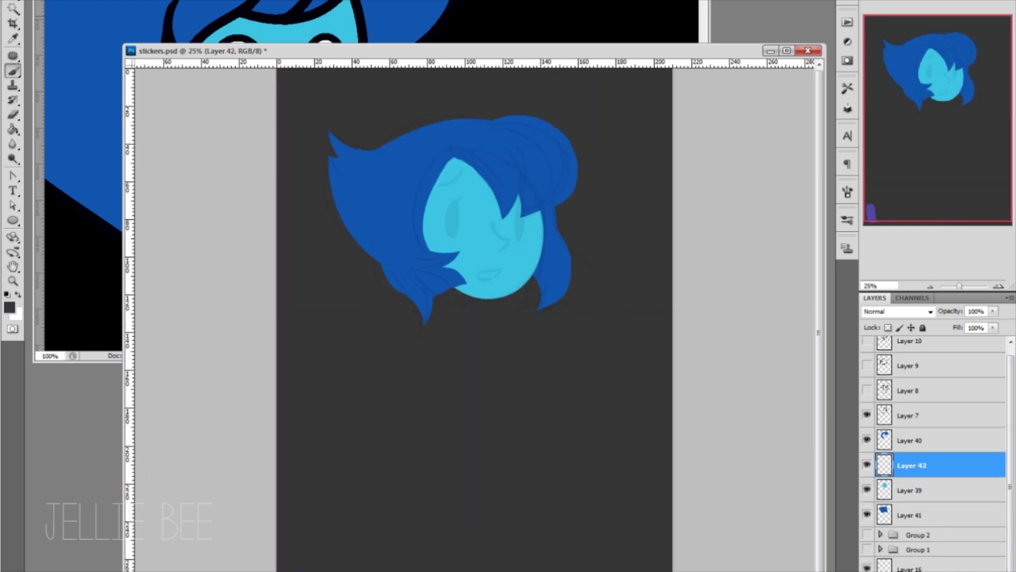
key(ctrl+z)
drag(454, 232, 458, 206)
key(e)
key(b)
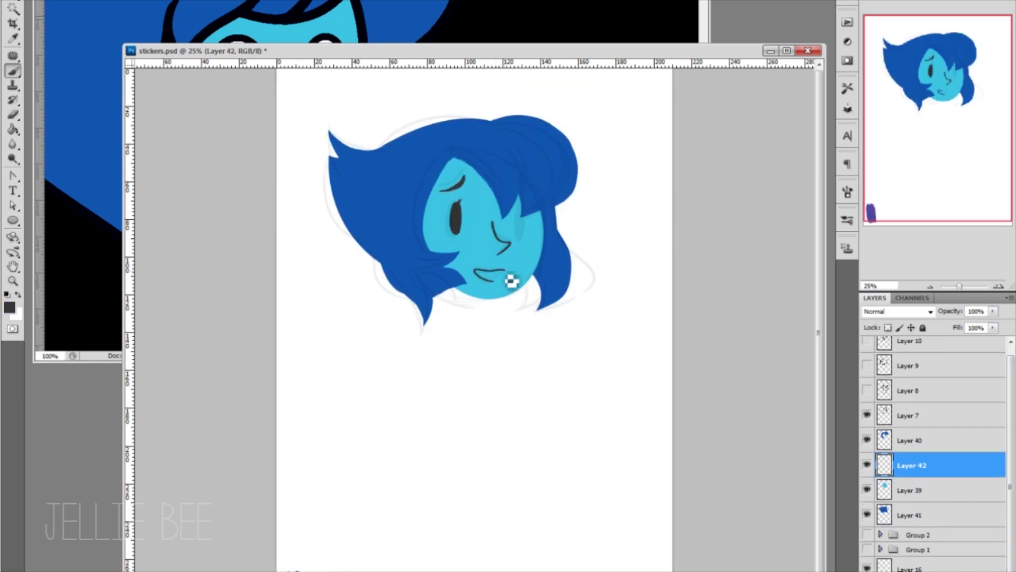
drag(527, 219, 523, 230)
Hide the Layer 7 sketch and paint white teeth inside the mouth on a new layer
click(866, 415)
key(ctrl+shift+alt+n)
key(x)
drag(482, 274, 500, 275)
key(x)
key(alt+bracketright)
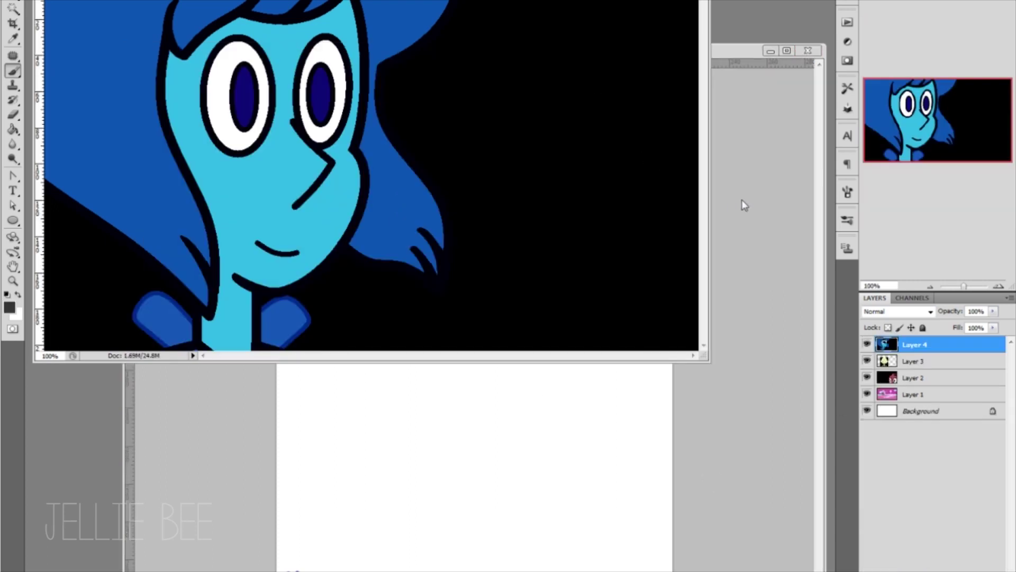
Erase to trim the right edge of the hair on Layer 41
key(e)
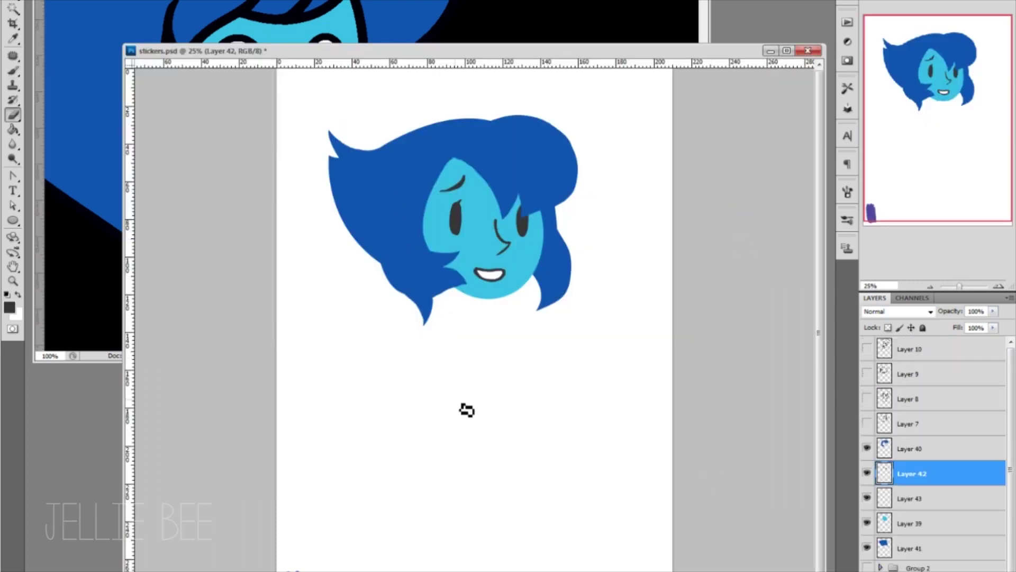
key(alt+bracketright)
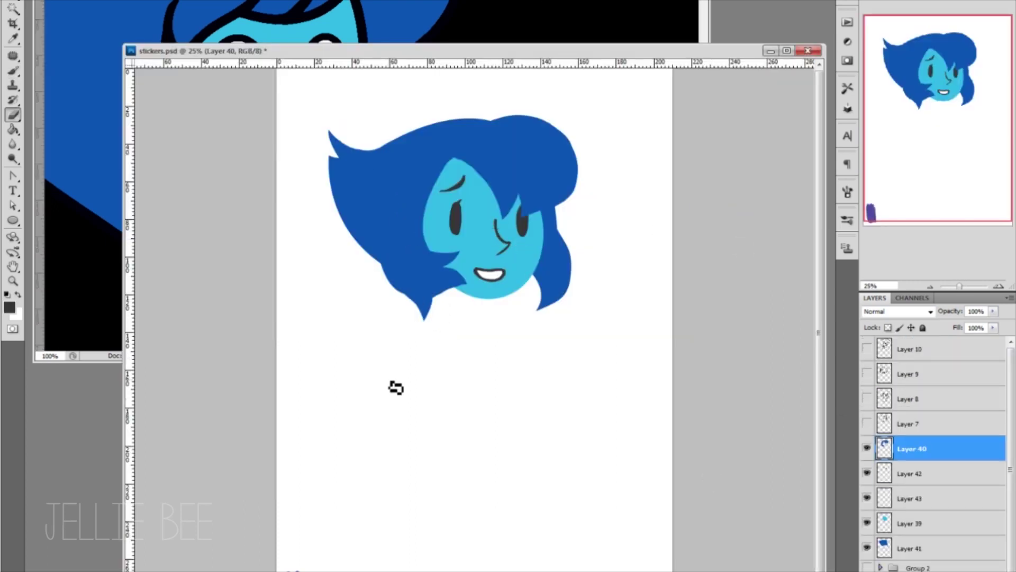
ctrl+click(538, 282)
alt+click(531, 292)
drag(564, 211, 575, 285)
key(b)
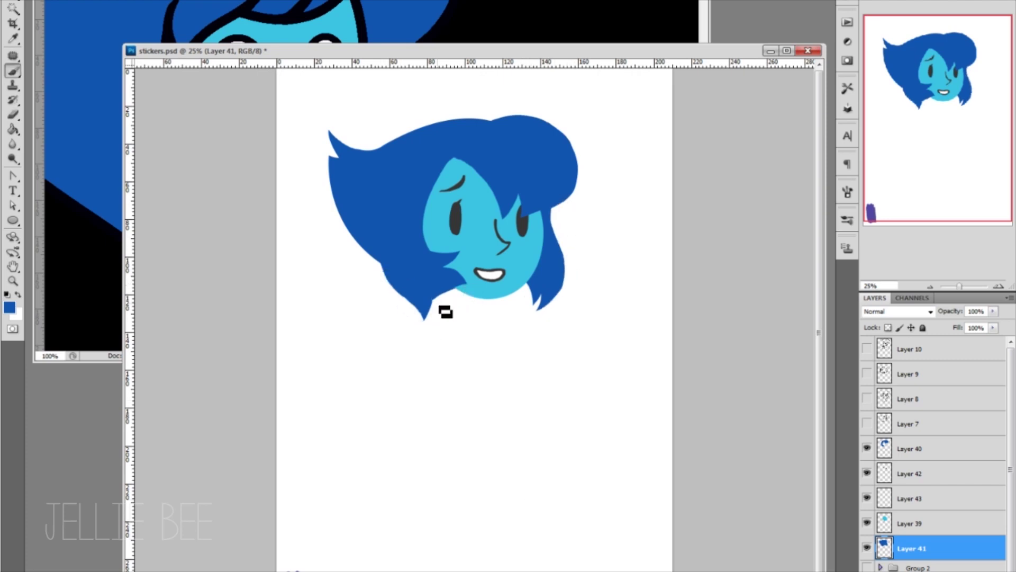
Shift the selected hair edge to purple with Hue/Saturation and pick that purple
ctrl+click(460, 300)
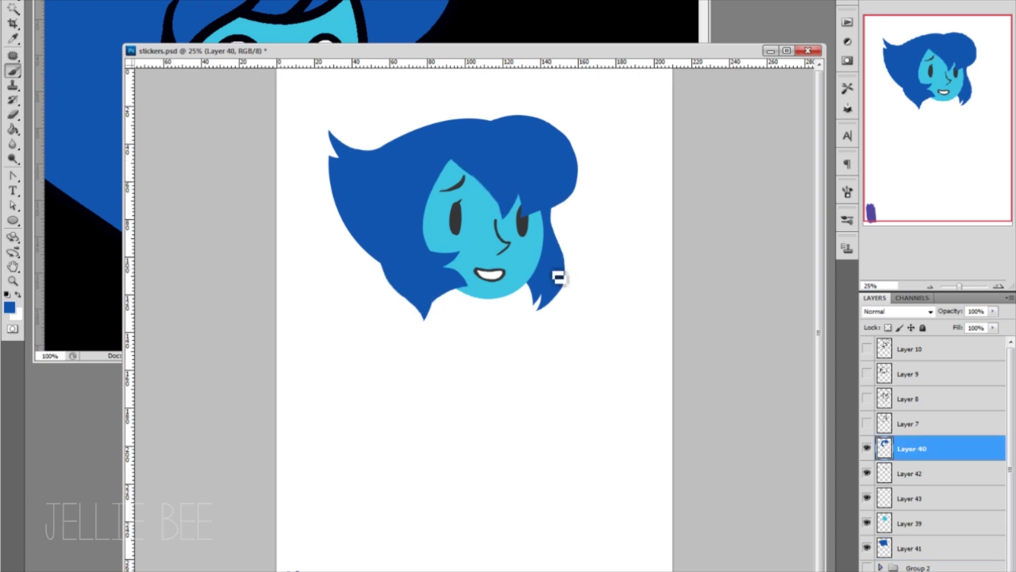
click(910, 523)
key(ctrl+u)
mouse_move(799, 170)
mouse_down()
mouse_move(794, 252)
mouse_move(914, 160)
mouse_up()
key(Return)
key(ctrl+d)
alt+click(430, 235)
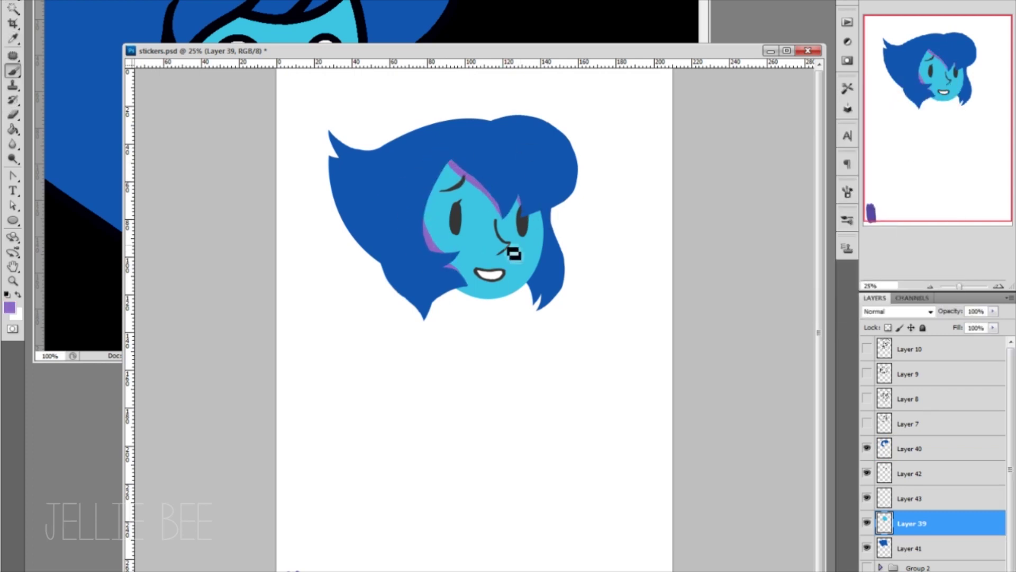
Turn the left hair strip purple and repaint the upper strip blue with transparency locked
ctrl+click(362, 210)
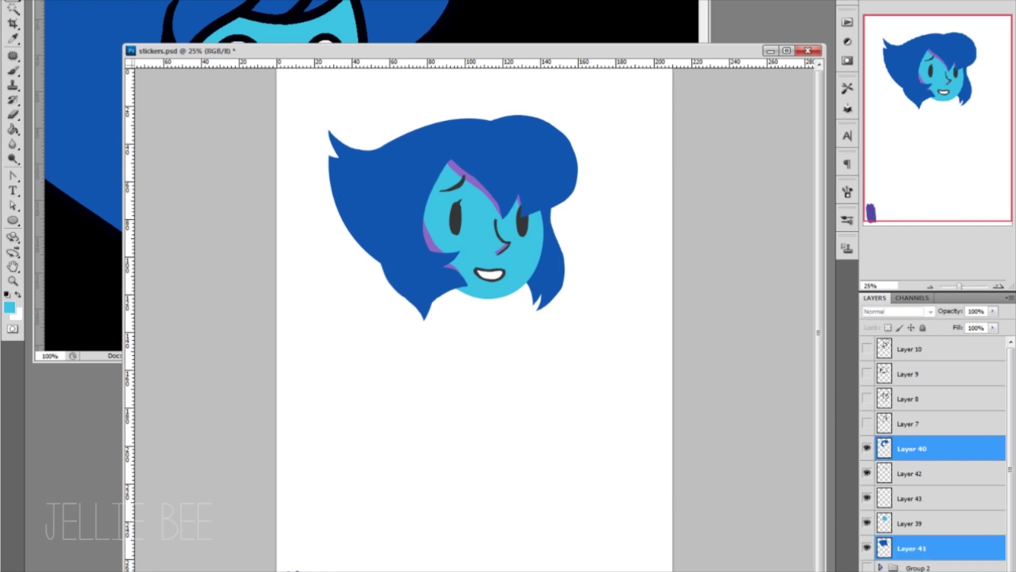
click(910, 548)
key(ctrl+u)
drag(808, 234, 794, 234)
key(Return)
key(ctrl+d)
key(b)
alt+click(362, 207)
key(slash)
drag(363, 208, 381, 230)
On Layer 40, paint purple shading along the right hair edge and over the face
key(ctrl+alt+z)
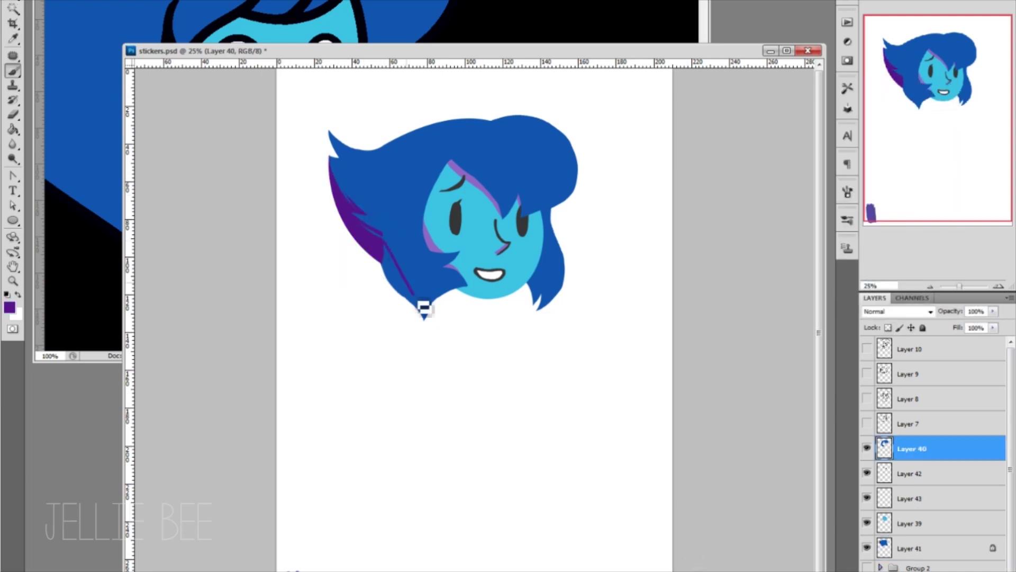
key(e)
key(b)
ctrl+click(545, 239)
drag(533, 301, 551, 212)
key(ctrl+alt+z)
drag(454, 162, 514, 209)
Draw and reshape an ellipse path over the sketched face, then make it a selection
alt+click(513, 205)
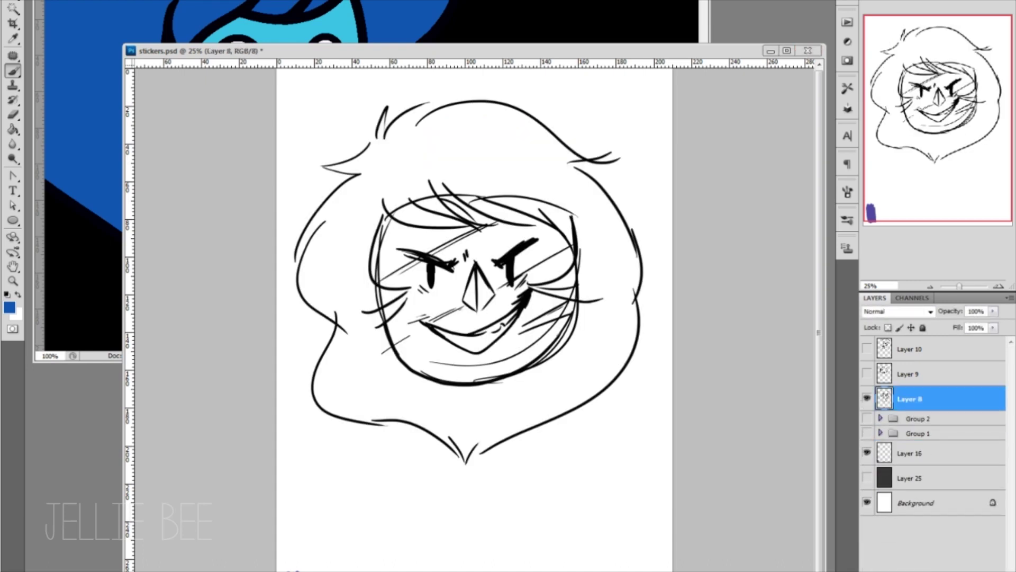
drag(926, 312, 921, 312)
key(ctrl+shift+alt+n)
key(u)
mouse_move(370, 168)
mouse_down()
mouse_move(594, 386)
mouse_move(579, 384)
mouse_up()
key(a)
drag(370, 282, 395, 282)
mouse_move(579, 278)
mouse_down()
mouse_move(563, 278)
mouse_move(573, 278)
mouse_up()
drag(394, 282, 386, 281)
drag(475, 383, 476, 393)
key(ctrl+y)
key(ctrl+t)
key(Return)
key(ctrl+Return)
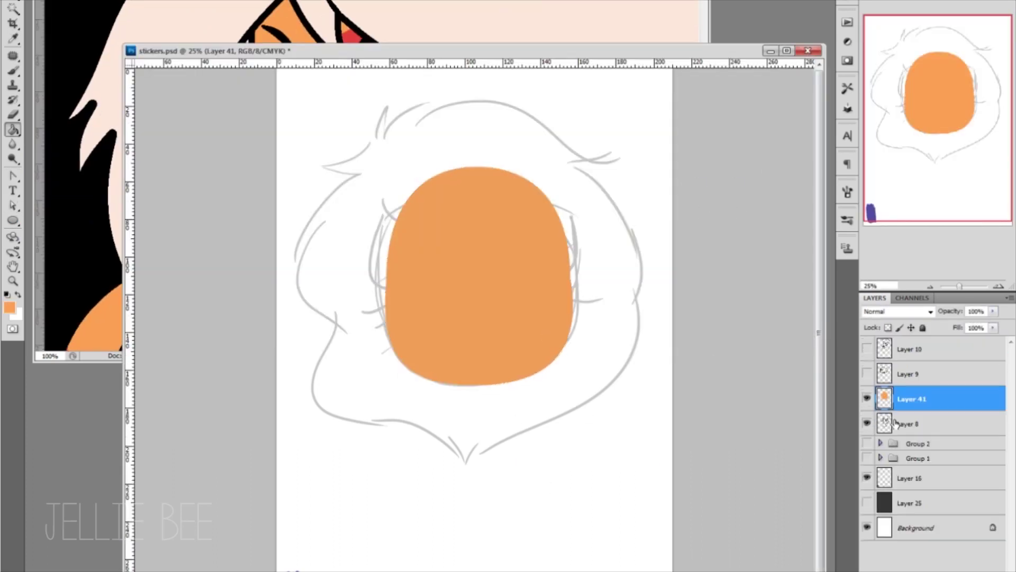
Fill the traced hair outline pale pink and move it below the face
mouse_move(374, 155)
mouse_down()
mouse_move(379, 139)
mouse_move(608, 164)
mouse_move(309, 319)
mouse_move(317, 200)
mouse_up()
key(alt+BackSpace)
key(ctrl+d)
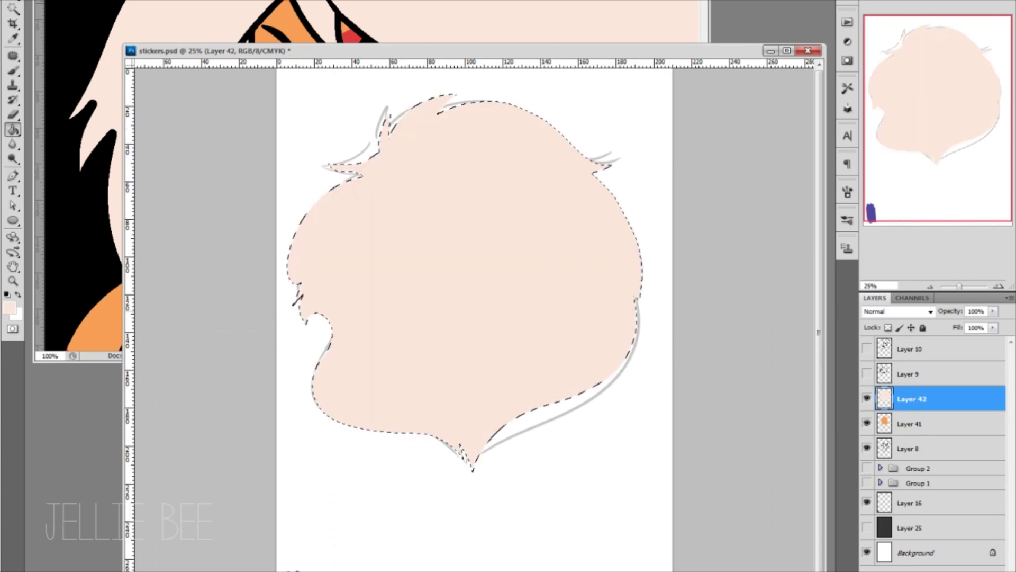
key(ctrl+bracketleft)
On a new layer, fill pale pink bangs, right-side spiky locks and a left lock
key(ctrl+shift+alt+n)
drag(933, 394, 933, 392)
mouse_move(357, 278)
mouse_down()
mouse_move(465, 152)
mouse_move(504, 177)
mouse_up()
key(alt+BackSpace)
key(ctrl+d)
mouse_move(588, 269)
mouse_down()
mouse_move(571, 324)
mouse_move(585, 228)
mouse_up()
key(alt+BackSpace)
key(ctrl+d)
mouse_move(383, 294)
mouse_down()
mouse_move(385, 310)
mouse_move(556, 214)
mouse_move(370, 285)
mouse_up()
Fill a stripe band over the face on a new layer and recolour it red
key(ctrl+shift+alt+n)
key(alt+BackSpace)
key(ctrl+u)
key(Return)
key(ctrl+d)
Show the dark grey background and fill the head's left hair edge pale pink
click(866, 506)
click(900, 474)
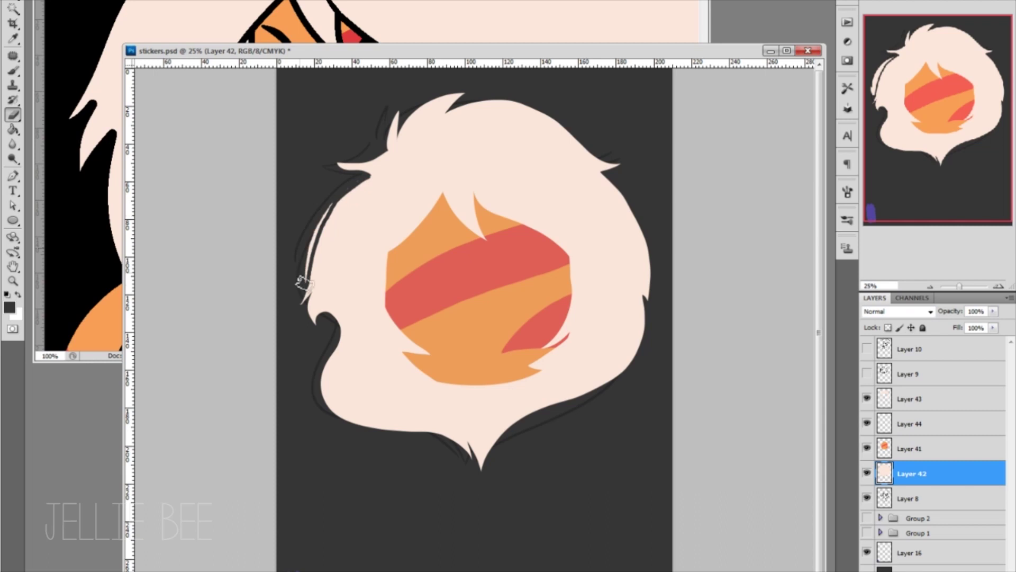
drag(380, 172, 315, 323)
key(alt+BackSpace)
key(ctrl+d)
key(b)
key(e)
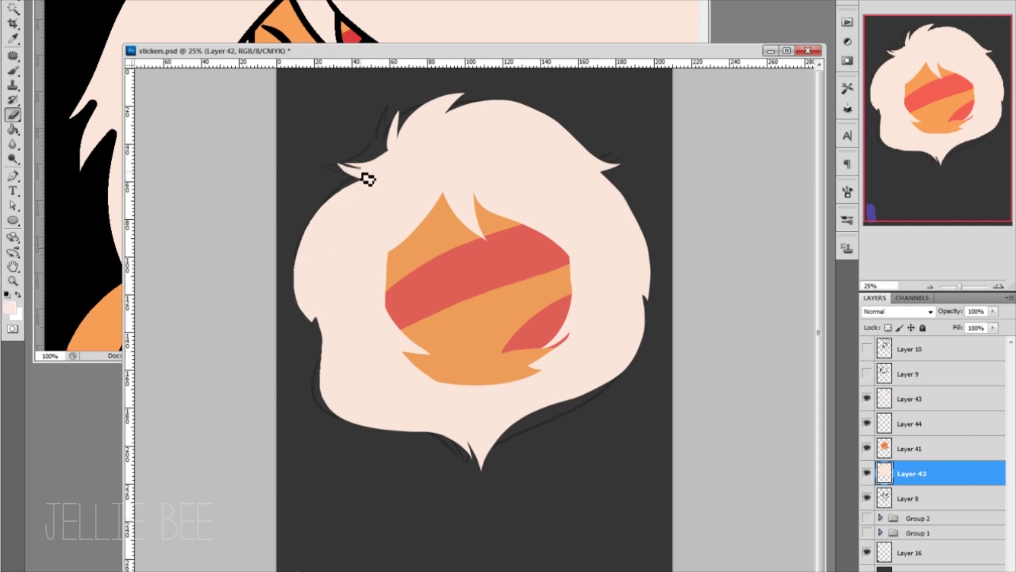
key(b)
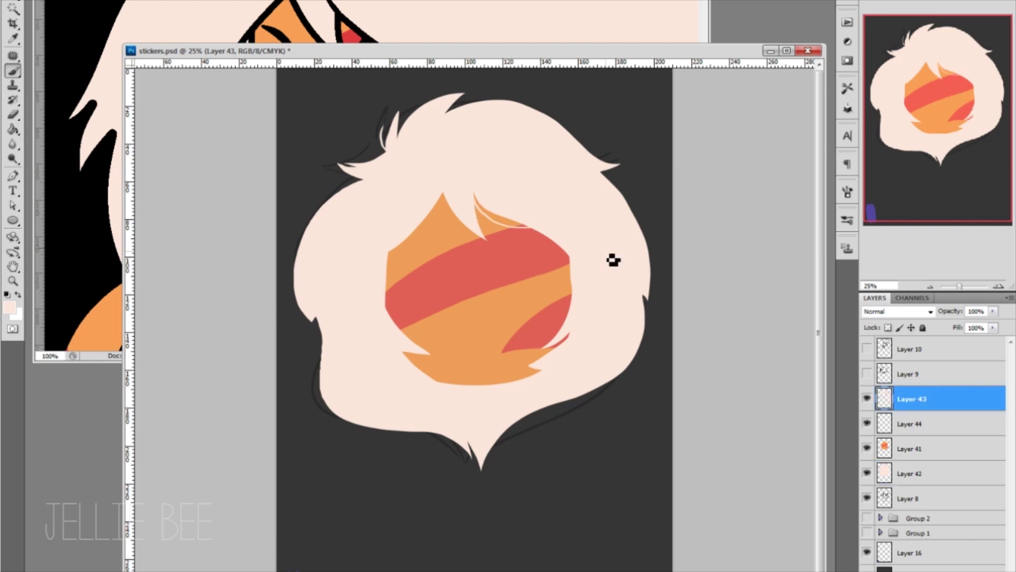
Paint dark eyebrows and the small curve under the mouth on Layer 44
key(alt+[)
key(d)
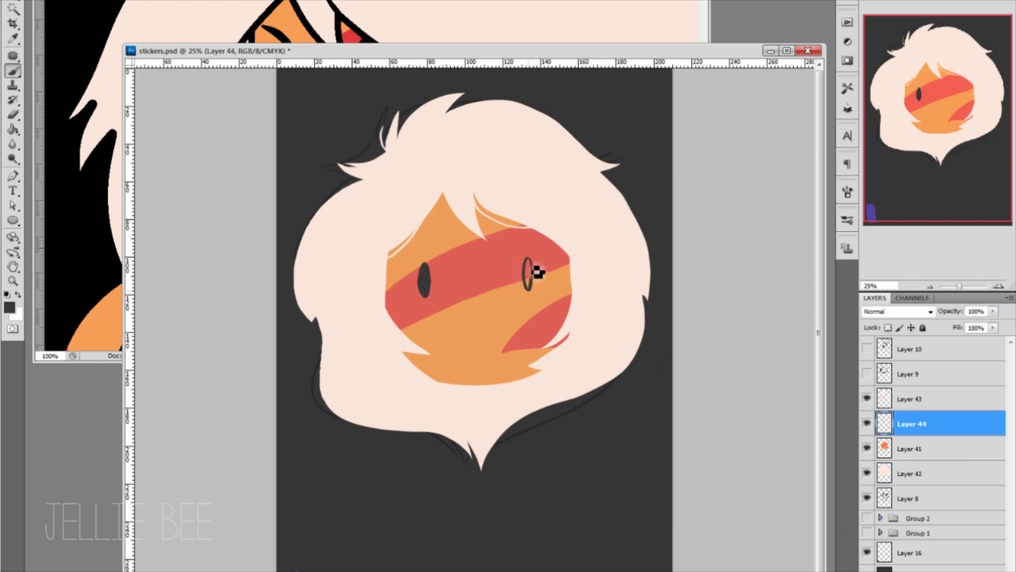
drag(542, 250, 507, 267)
drag(406, 252, 438, 267)
key(e)
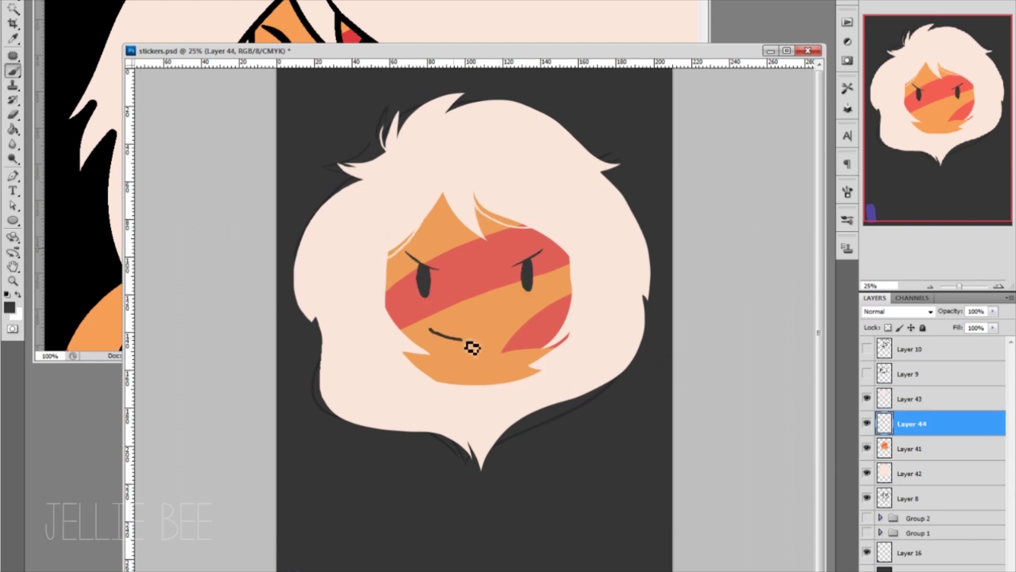
drag(465, 355, 489, 354)
key(e)
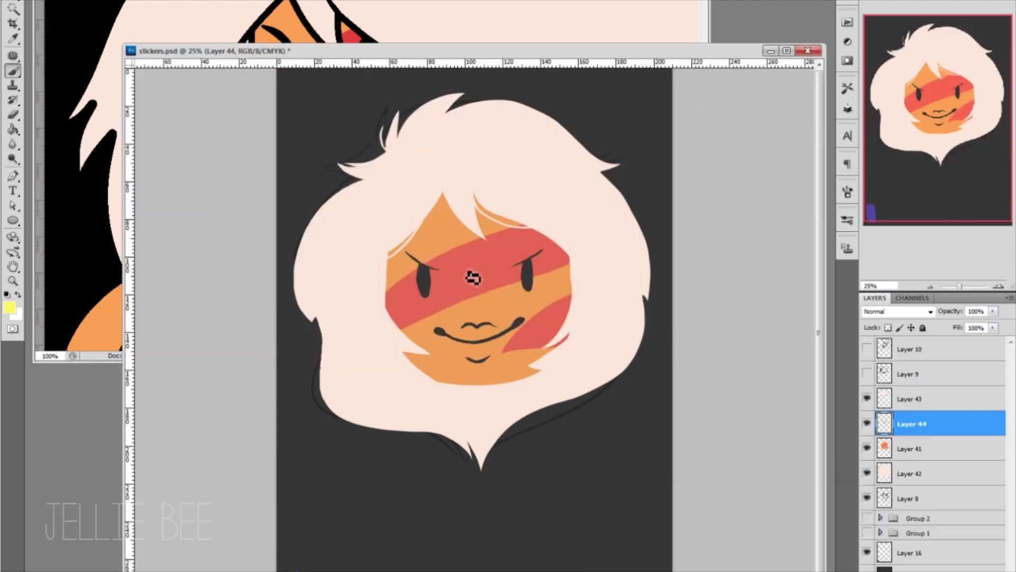
Draw a diamond gem path on the nose and fill it yellow
key(u)
drag(459, 269, 495, 315)
key(a)
click(460, 291)
key(ctrl+Return)
key(alt+BackSpace)
key(b)
alt+click(484, 271)
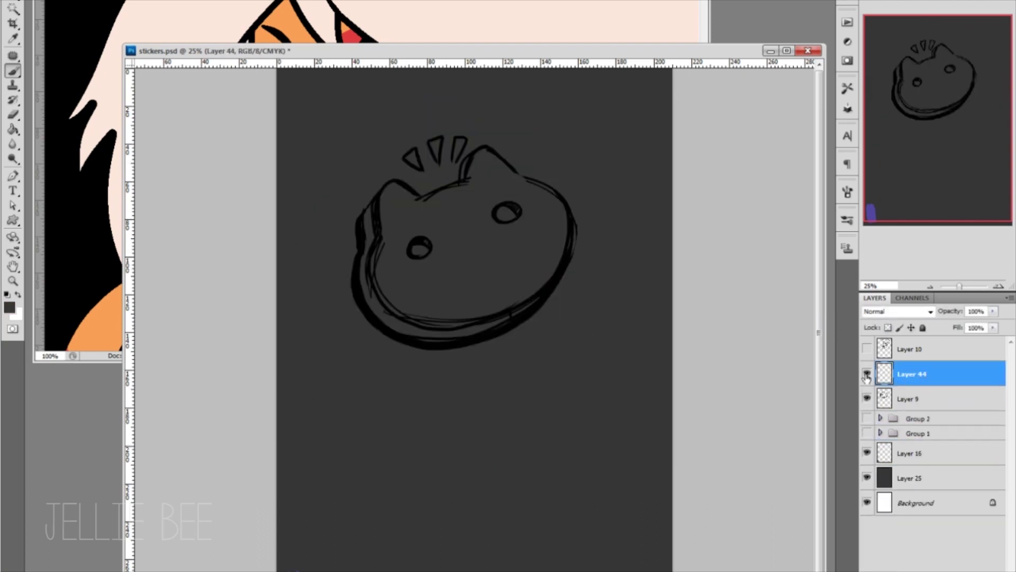
Draw a slightly rotated ellipse over the cat sketch and fill it and the ear path brown
click(13, 220)
drag(357, 165, 585, 341)
key(ctrl+t)
key(Return)
key(p)
right_click(320, 246)
click(349, 313)
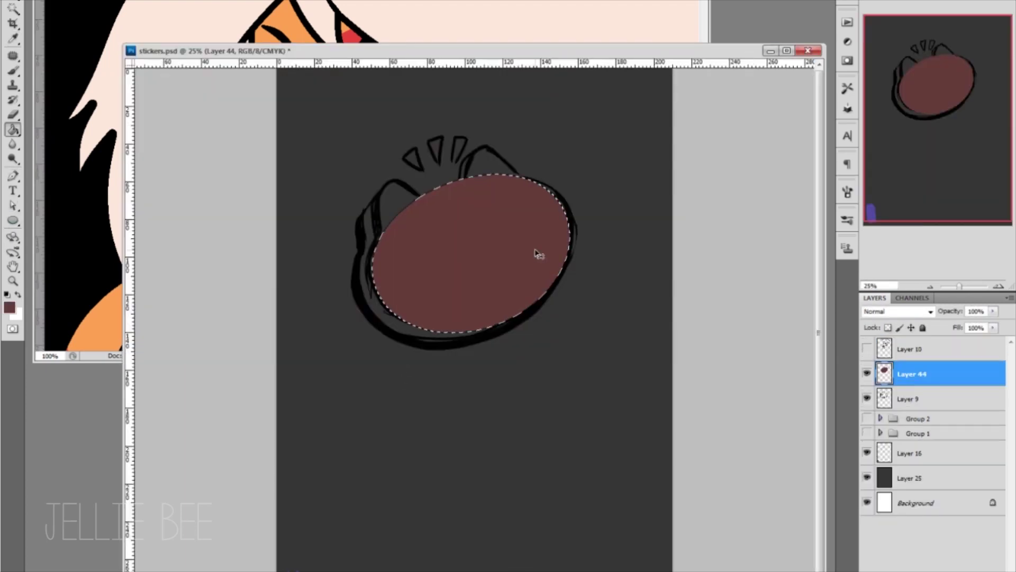
key(ctrl+d)
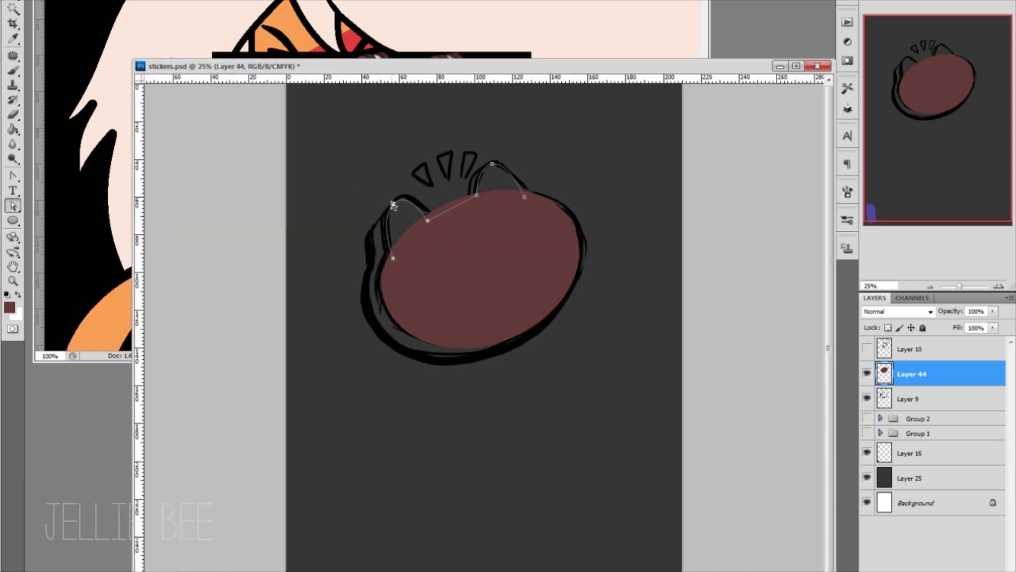
right_click(478, 251)
click(531, 325)
key(b)
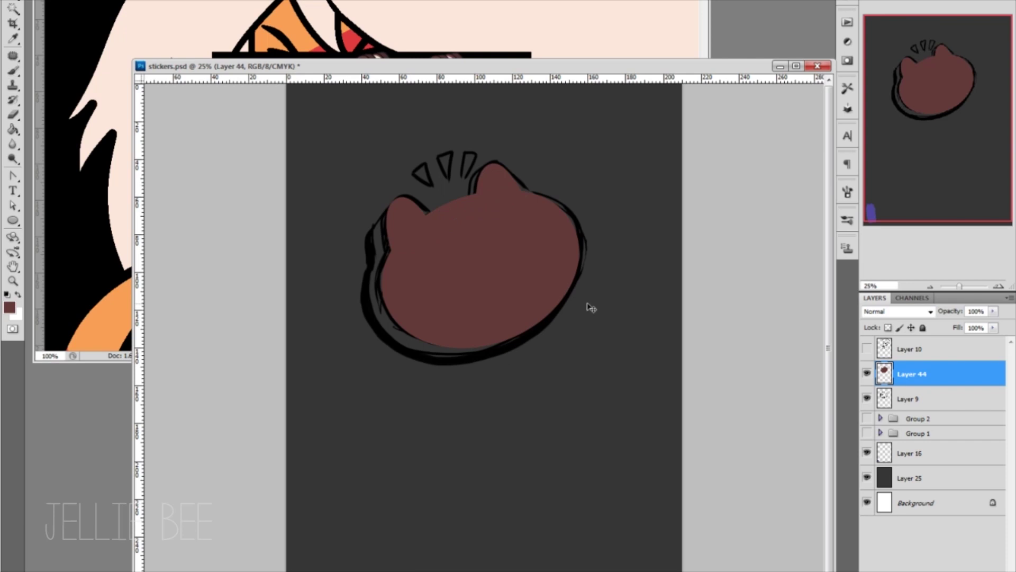
Duplicate the cookie layer and fill a new layer beneath it cream
key(ctrl+j)
key(alt+[)
key(ctrl+shift+alt+n)
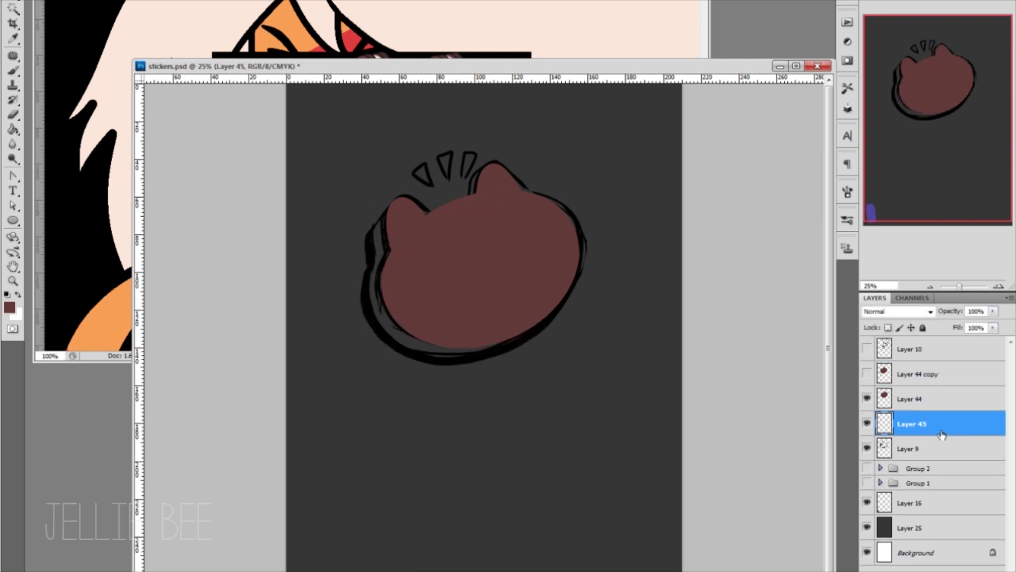
click(484, 275)
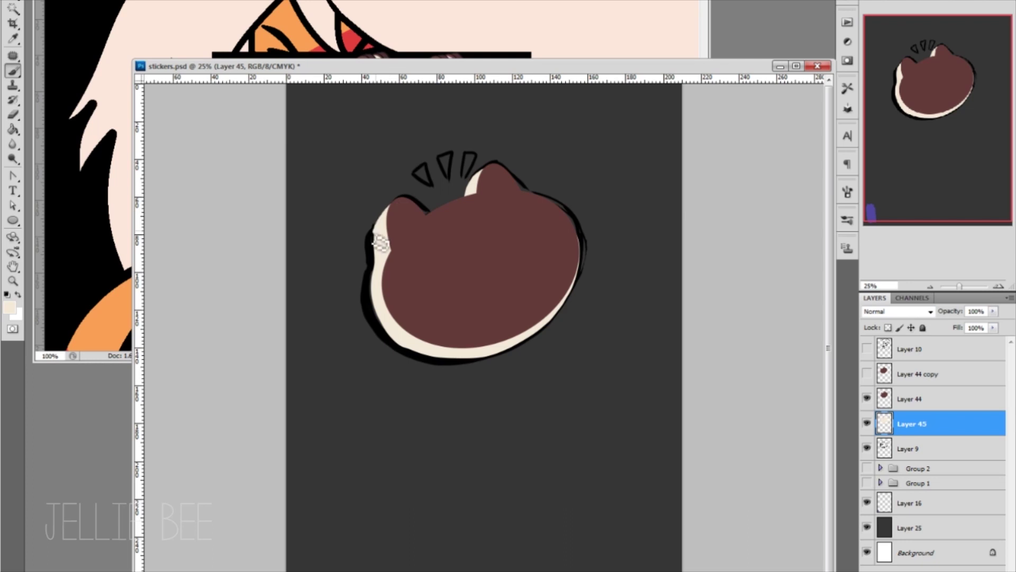
Erase part of the left cream strip and warp the duplicated cookie into a lower rim
key(e)
drag(381, 243, 383, 260)
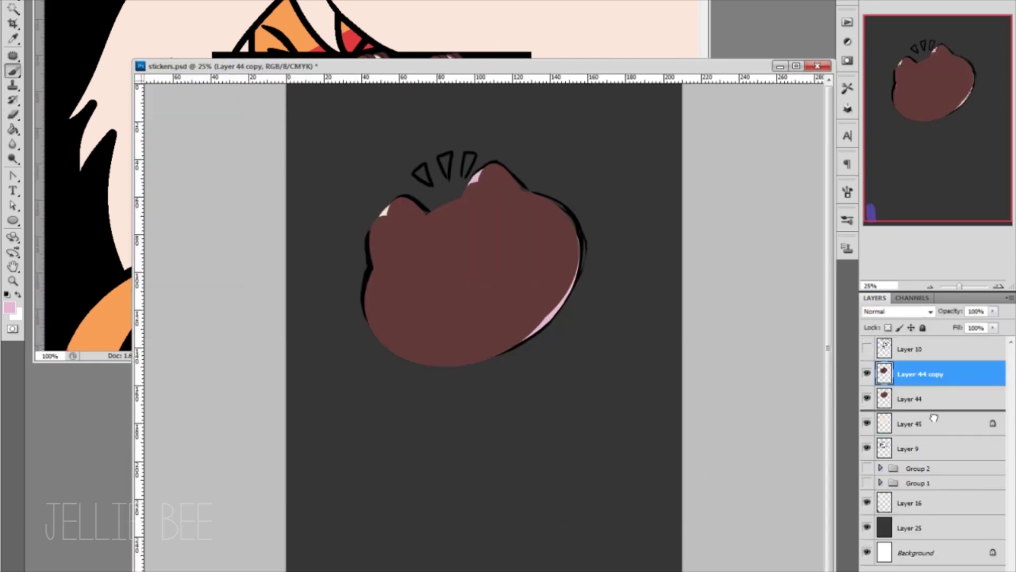
key(ctrl+[)
key(ctrl+[)
alt+click(405, 335)
key(alt+[)
key(ctrl+t)
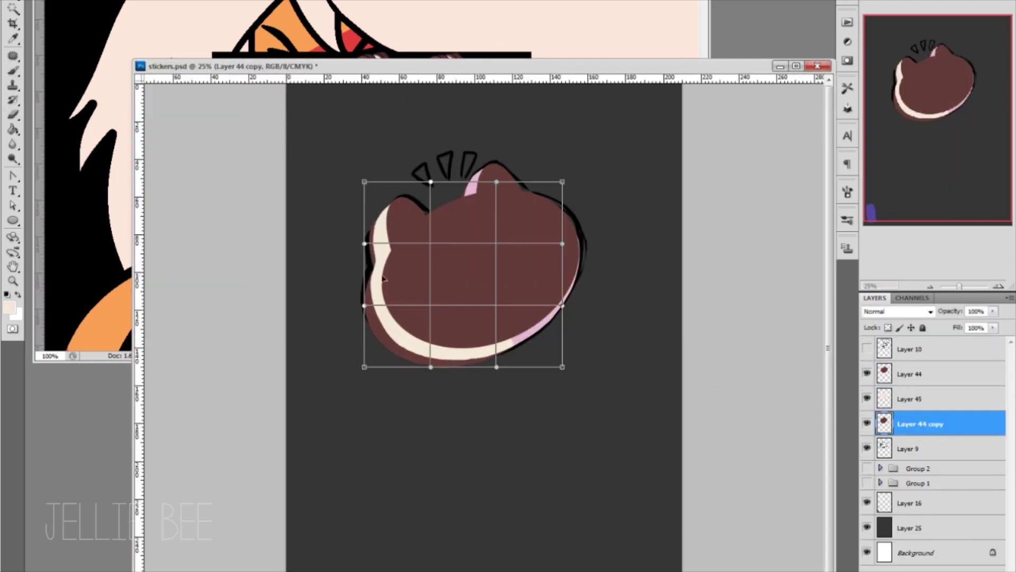
drag(503, 357, 543, 362)
key(Return)
Touch up the cookie in brown on Layers 44 and 45 and fill the right eye pink
key(b)
alt+click(403, 297)
click(908, 399)
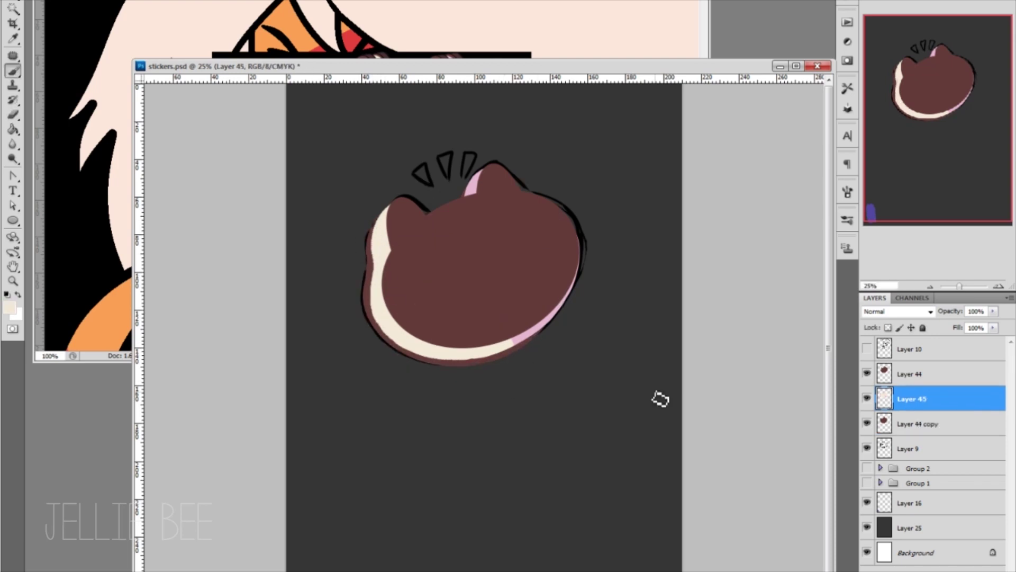
key(alt+])
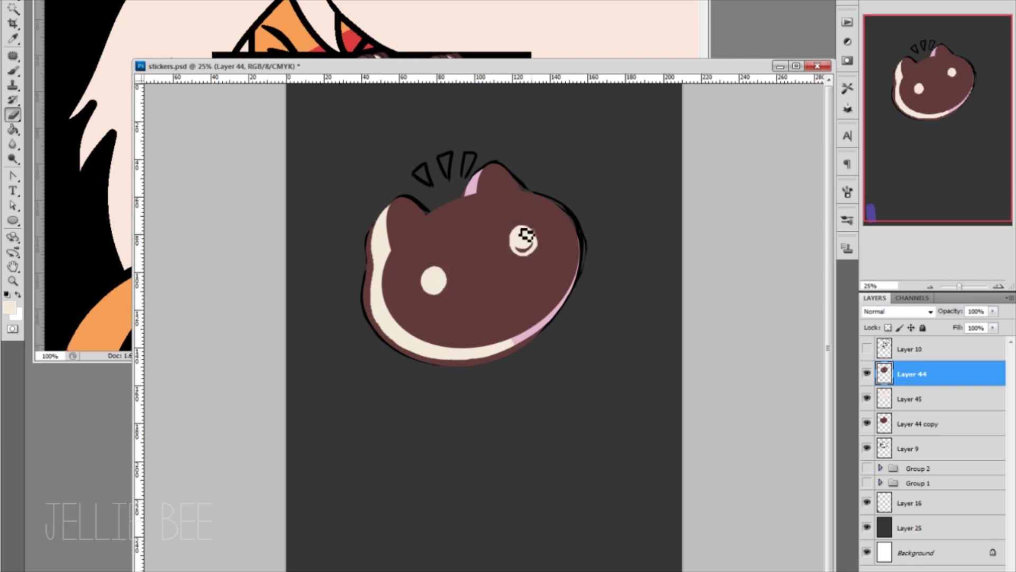
key(b)
alt+click(517, 269)
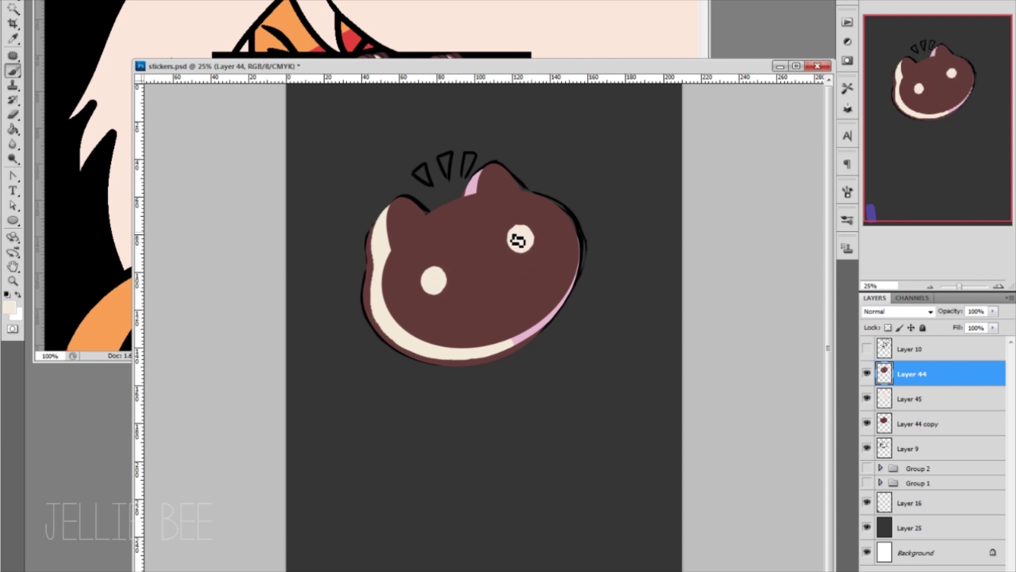
click(523, 238)
key(e)
key(alt+[)
key(b)
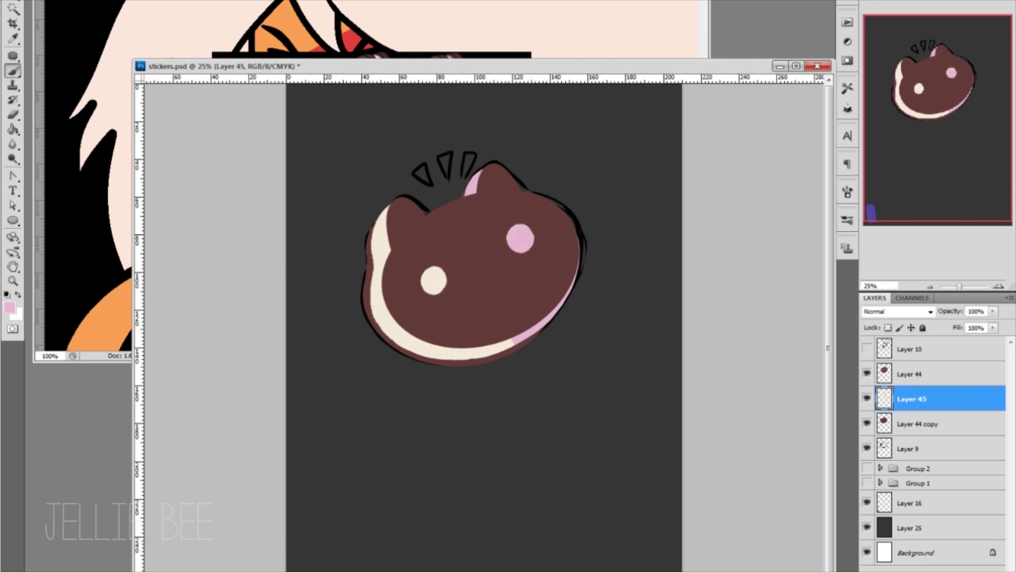
alt+click(527, 225)
Add a new layer and paint dark brown shading along the cookie's lower-right rim
key(ctrl+shift+alt+n)
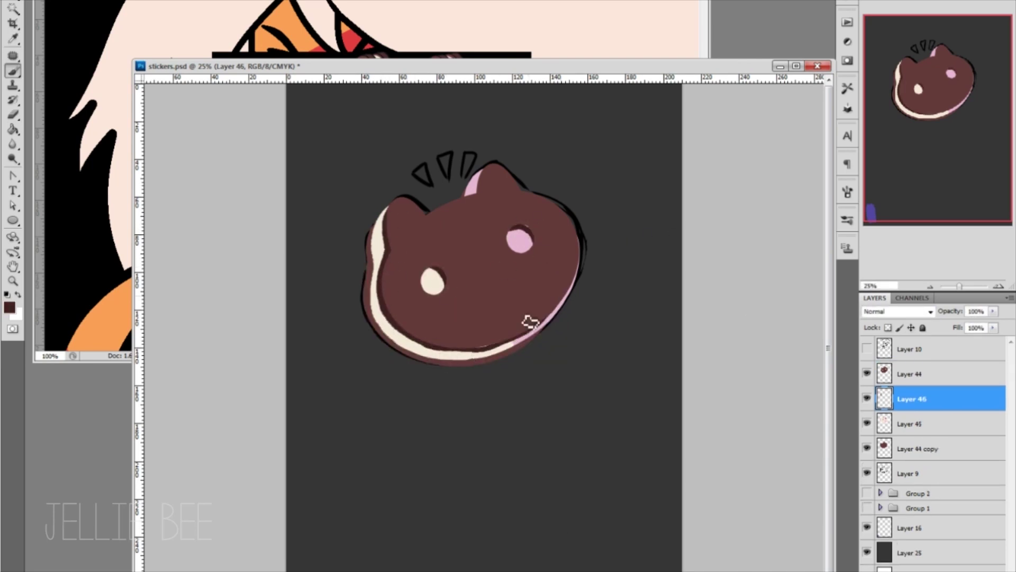
drag(462, 356, 534, 333)
key(e)
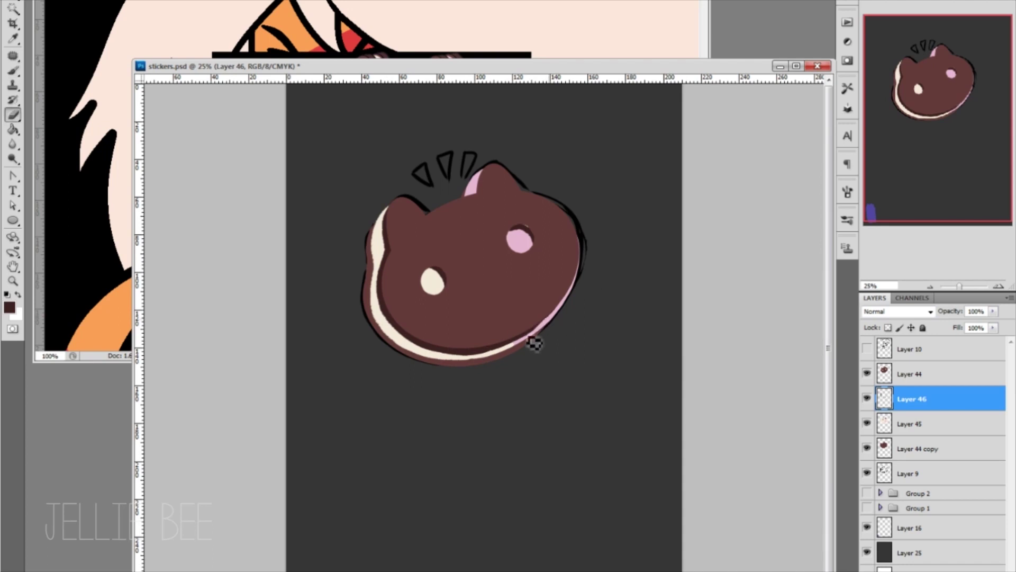
key(alt+])
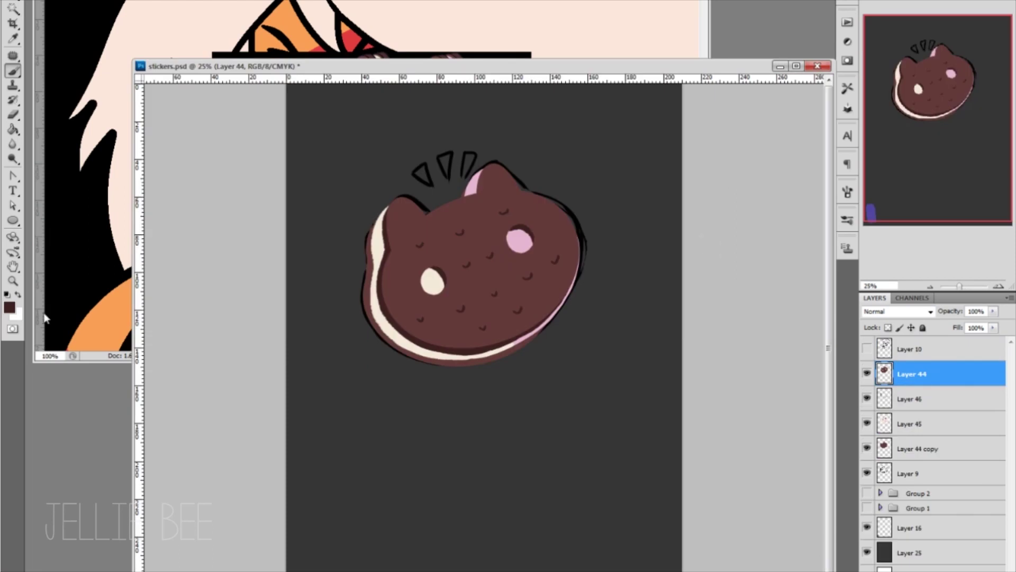
Paint the triangles above the cookie's ear pale yellow
click(9, 307)
click(279, 298)
click(518, 289)
drag(408, 170, 420, 179)
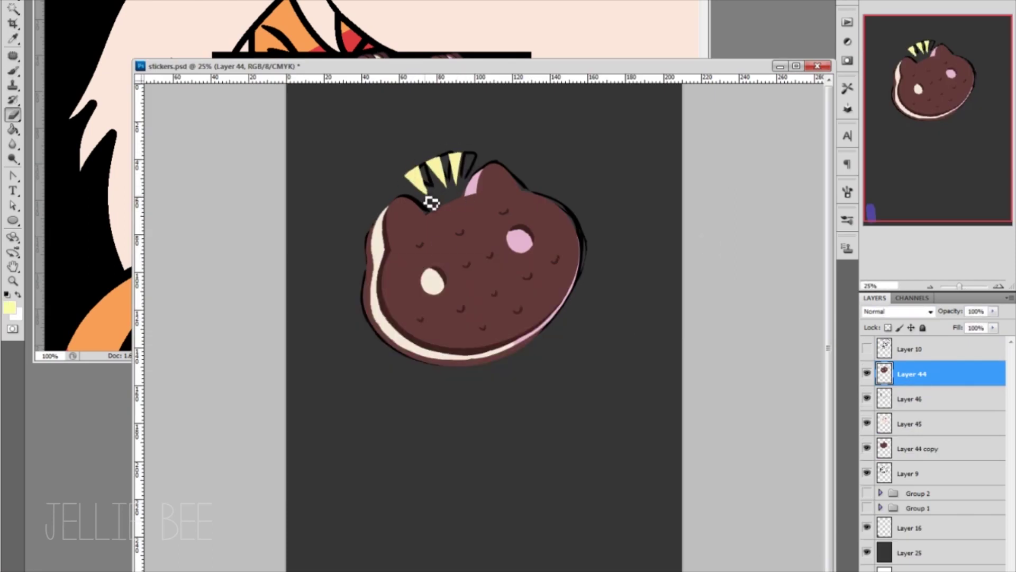
mouse_move(452, 191)
mouse_down()
mouse_move(443, 159)
mouse_move(450, 176)
mouse_move(408, 170)
mouse_move(432, 190)
mouse_up()
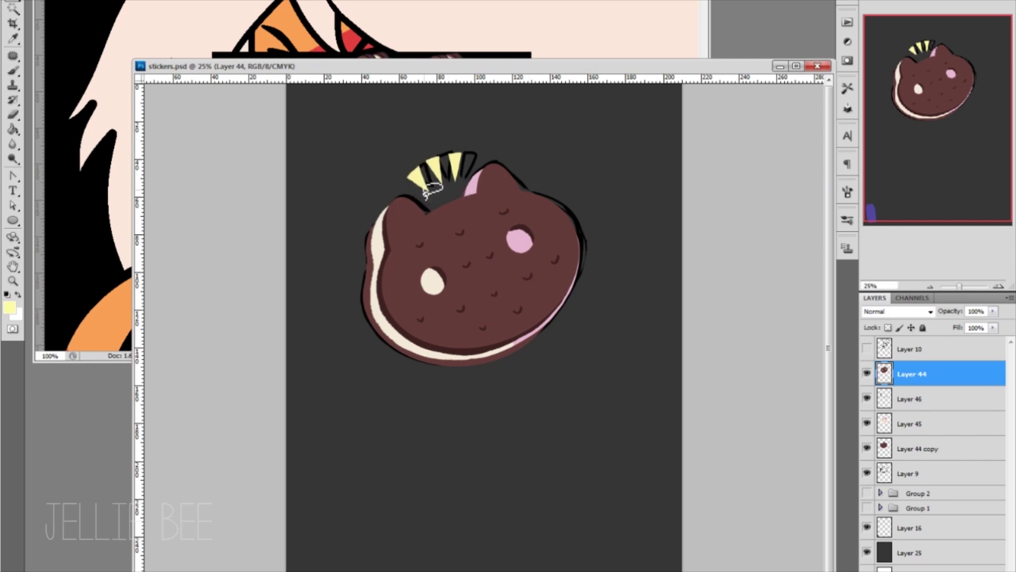
Delete the cookie layers, then show and select the Layer 10 lion sketch
key(Delete)
key(Delete)
click(867, 349)
click(911, 349)
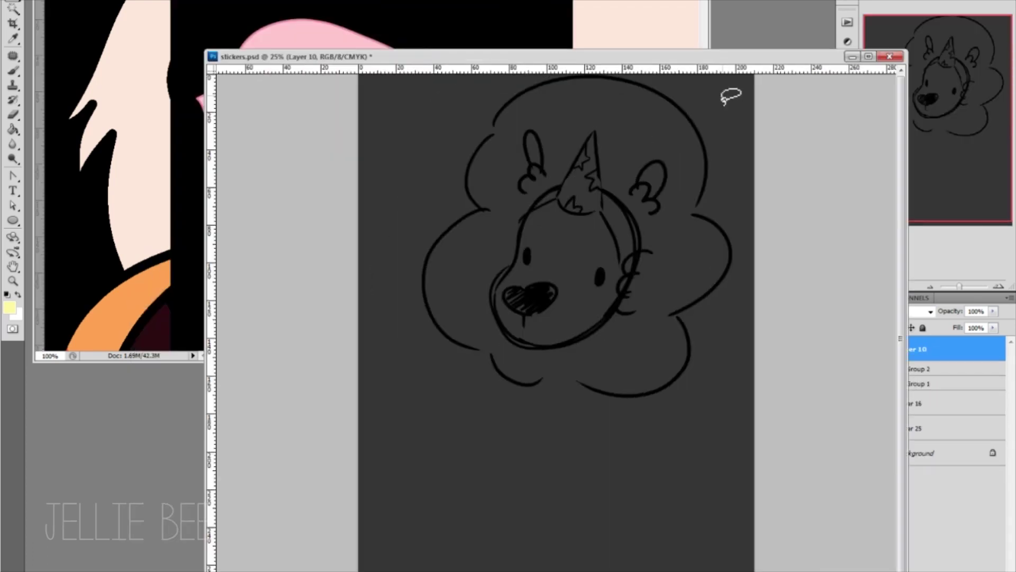
On a new layer, lasso the lion's mane, fill it pink, and move it beneath the sketch
key(ctrl+shift+n)
drag(375, 215, 424, 353)
drag(651, 211, 543, 404)
key(alt+BackSpace)
key(ctrl+d)
drag(911, 349, 961, 386)
Paint a darker pink muzzle and ears plus a dark red nose on a new layer
key(ctrl+shift+n)
key(b)
drag(439, 239, 477, 339)
drag(434, 212, 455, 338)
click(867, 348)
drag(585, 159, 516, 334)
key(alt+BackSpace)
key(ctrl+d)
key(e)
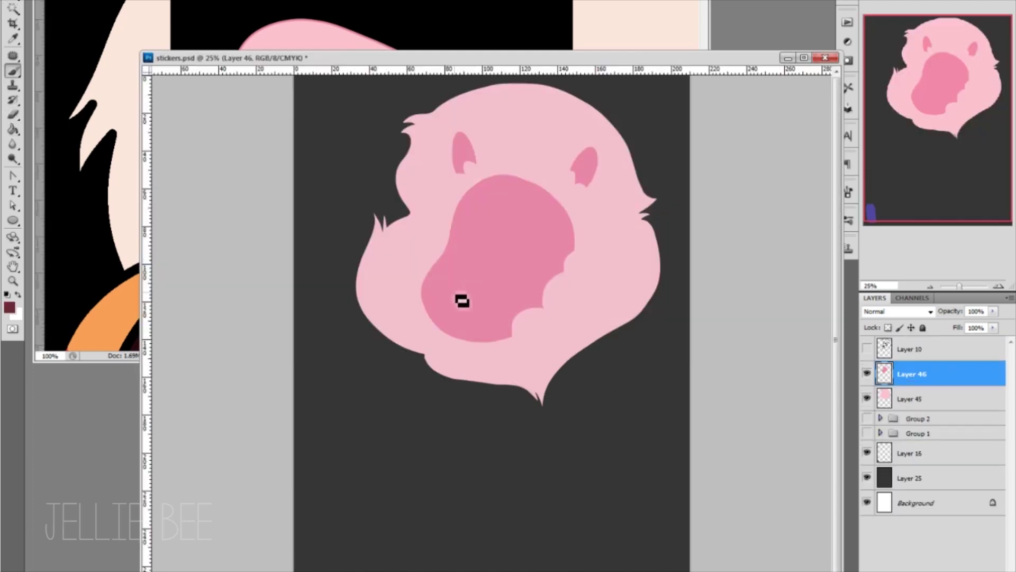
drag(463, 297, 499, 317)
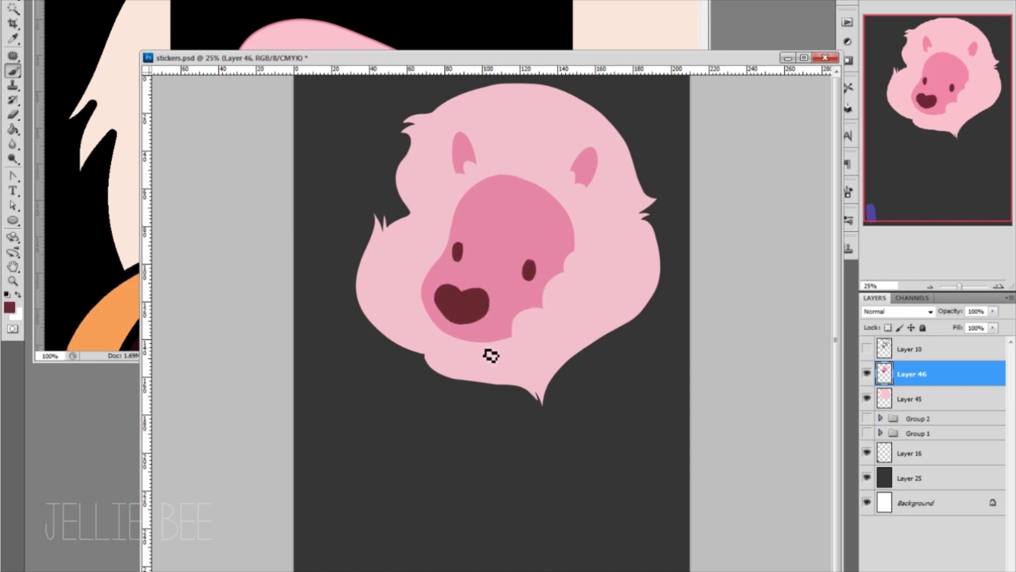
Draw a light cyan party hat with white stars on a new layer
click(976, 563)
click(9, 307)
click(288, 325)
click(515, 288)
drag(490, 189, 551, 213)
drag(527, 156, 517, 204)
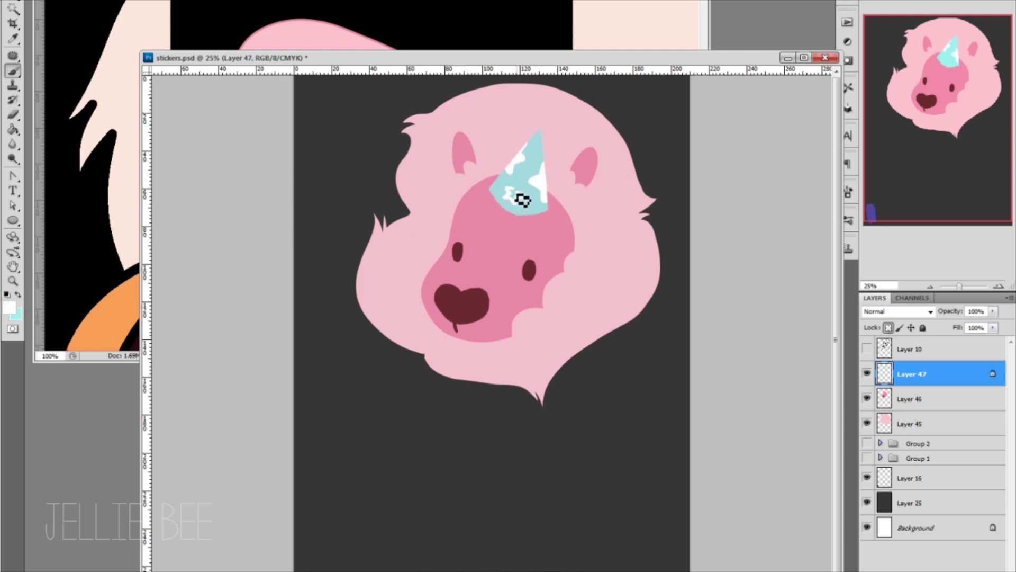
alt+click(509, 210)
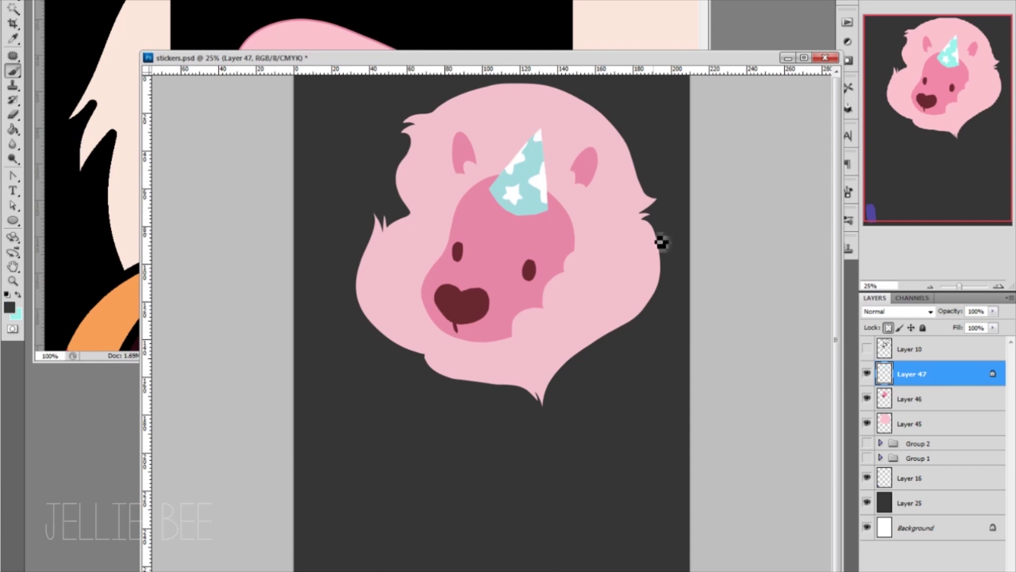
alt+click(502, 188)
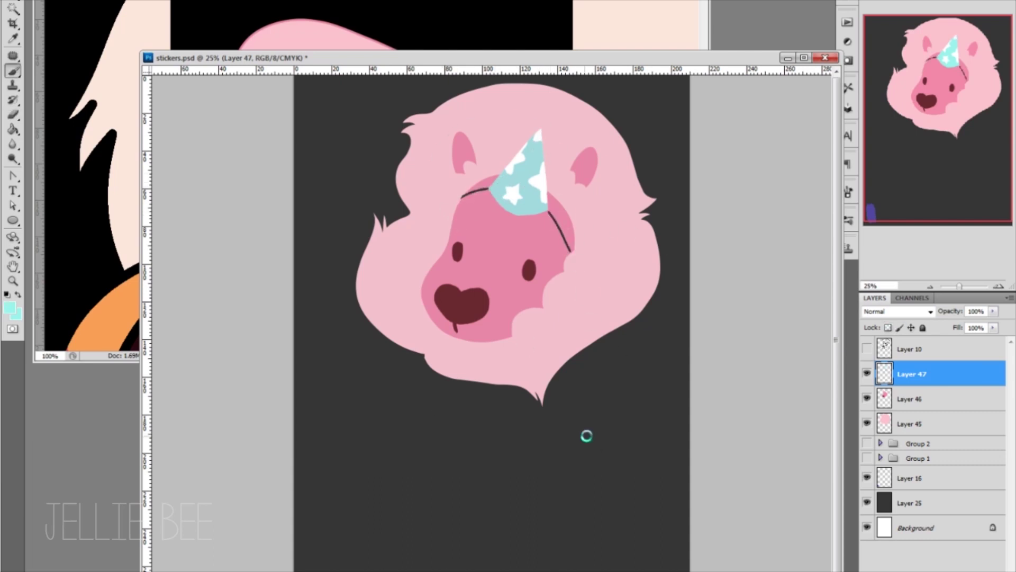
Merge the lion layers, lighten the lower mane with Hue/Saturation, then fill the 7x5template card purple
click(926, 287)
shift+click(918, 423)
key(ctrl+e)
drag(450, 332, 609, 339)
mouse_move(613, 245)
mouse_down()
mouse_move(533, 423)
mouse_move(412, 296)
mouse_up()
key(ctrl+u)
key(Return)
key(ctrl+d)
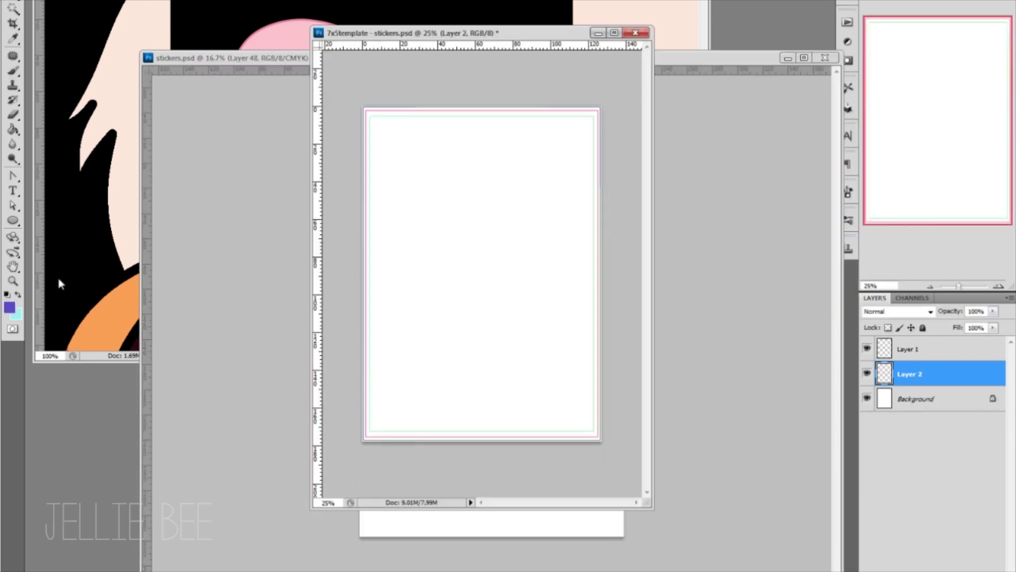
key(alt+BackSpace)
click(9, 307)
Paint three wide cyan diagonal stripes across the purple card
click(506, 291)
mouse_move(365, 260)
mouse_down()
mouse_move(461, 152)
mouse_move(351, 442)
mouse_move(619, 125)
mouse_move(608, 216)
mouse_up()
drag(611, 305, 503, 463)
Brush soft purple shading on a new layer and set it to Overlay blending
click(9, 307)
click(517, 290)
key(ctrl+shift+alt+n)
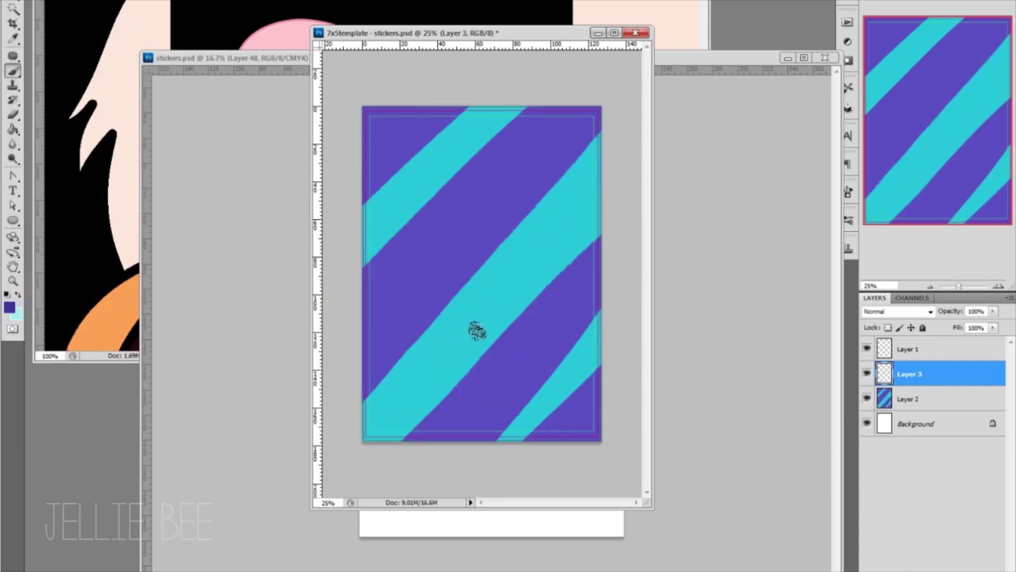
mouse_move(344, 256)
mouse_down()
mouse_move(601, 388)
mouse_move(370, 370)
mouse_move(342, 350)
mouse_move(371, 233)
mouse_move(587, 351)
mouse_up()
click(898, 311)
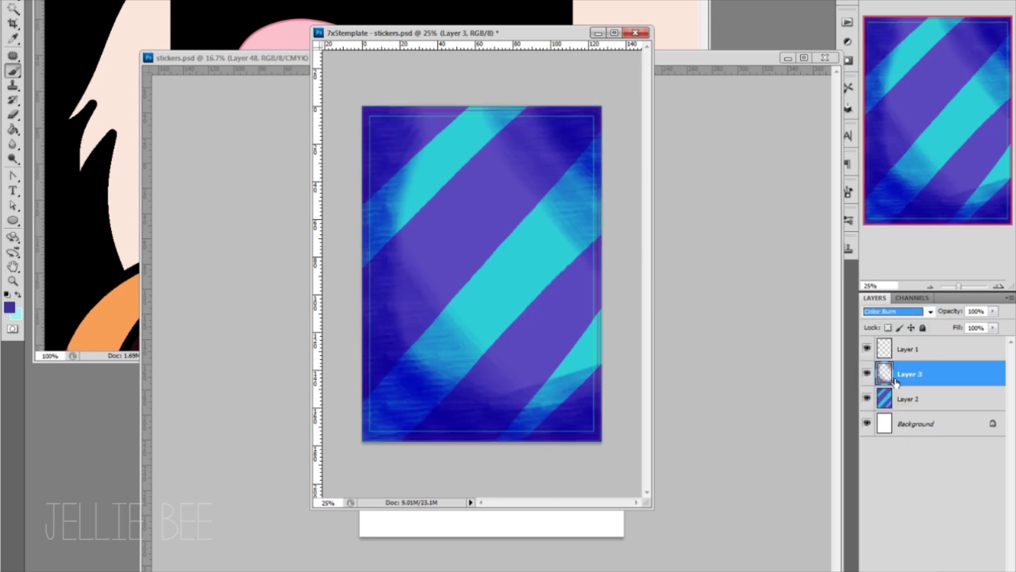
key(Down)
key(Down)
key(Home)
mouse_move(476, 159)
mouse_down()
mouse_move(556, 338)
mouse_move(397, 197)
mouse_move(530, 138)
mouse_up()
click(891, 317)
click(882, 467)
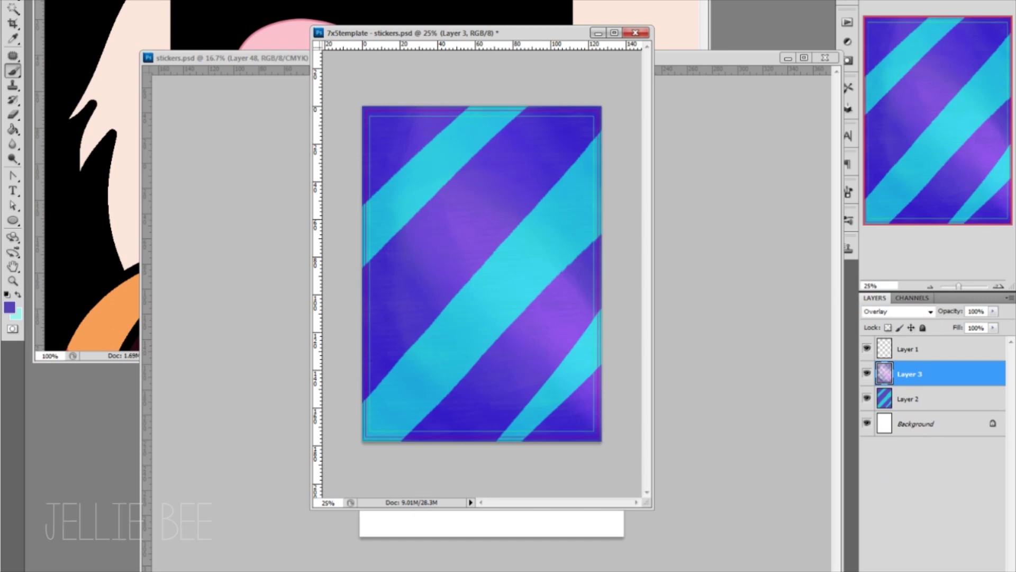
Stamp six white sparkles across the card on a new layer
key(ctrl+shift+alt+n)
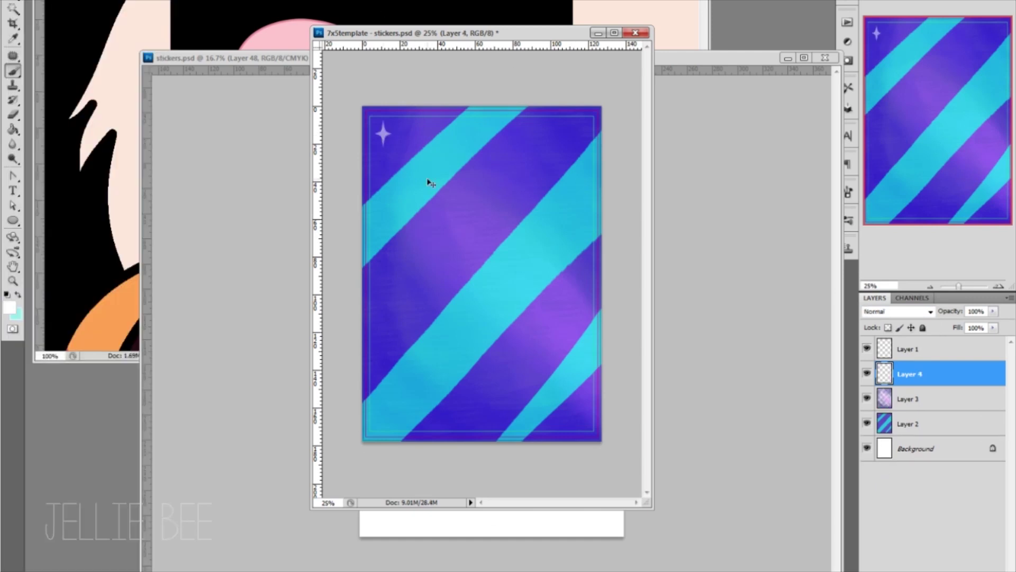
click(490, 380)
click(419, 273)
click(567, 411)
click(552, 228)
click(468, 211)
click(581, 135)
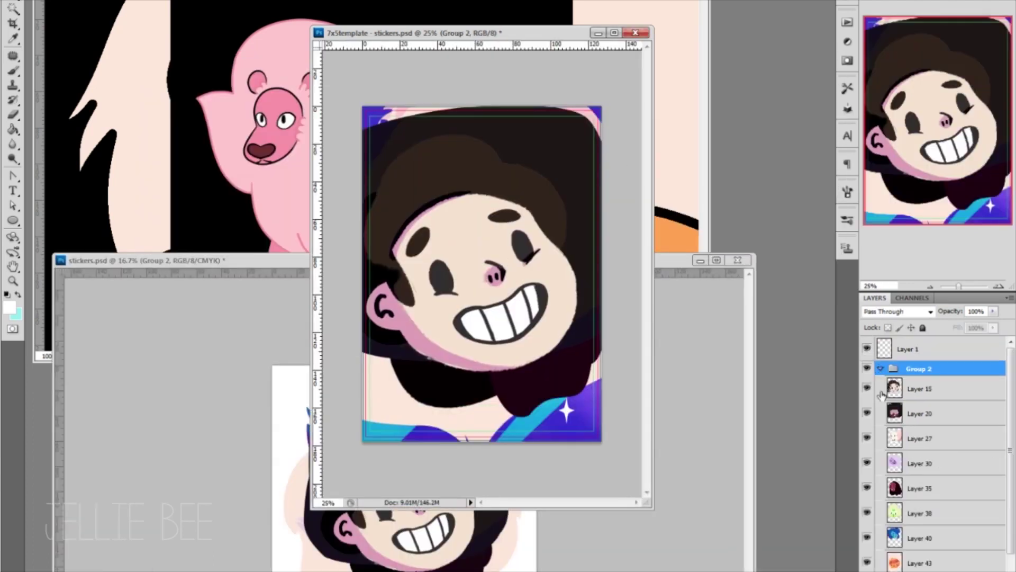
Shrink Steven's head and centre it on the striped card
drag(518, 304, 530, 303)
key(b)
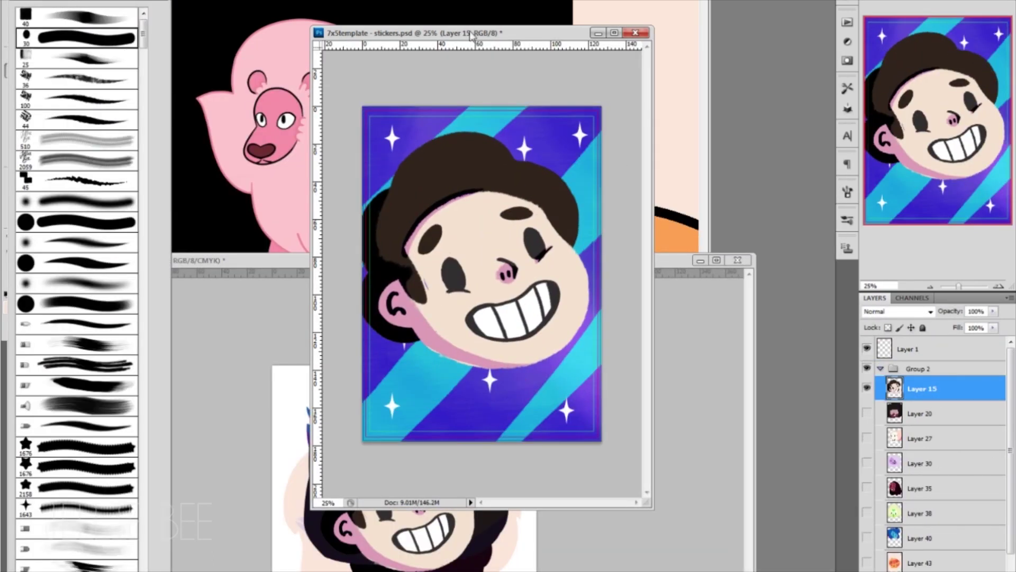
alt+click(442, 341)
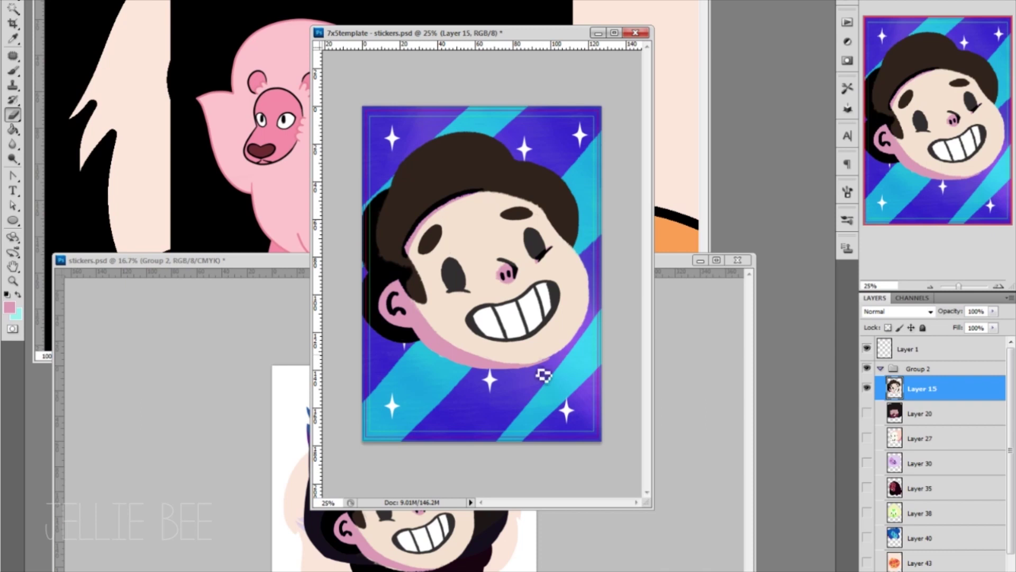
alt+click(503, 263)
key(ctrl+t)
drag(575, 338, 530, 305)
key(Return)
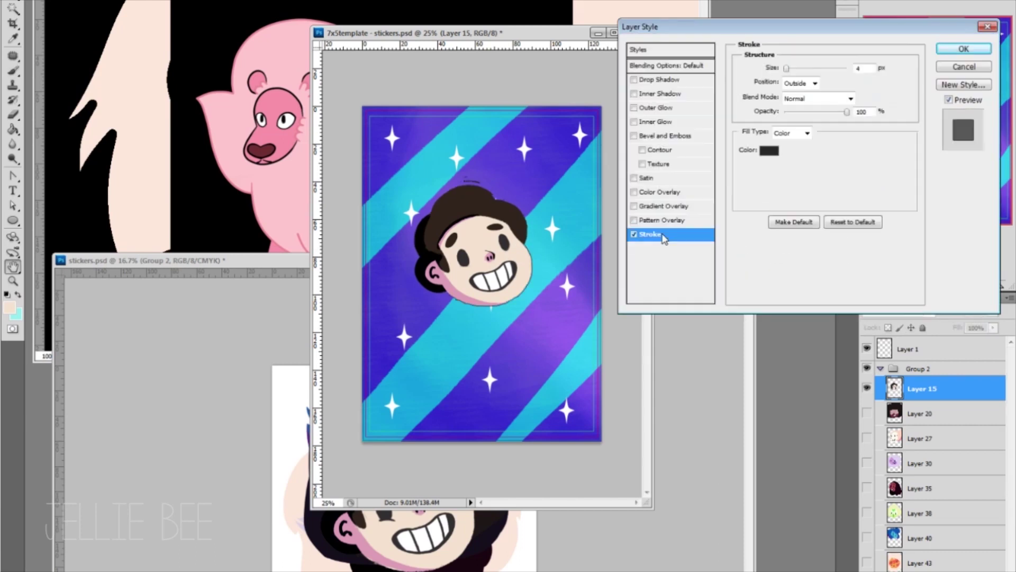
Give Steven's head a thick white Stroke layer style
click(769, 150)
click(517, 288)
drag(792, 68, 798, 70)
key(Return)
key(e)
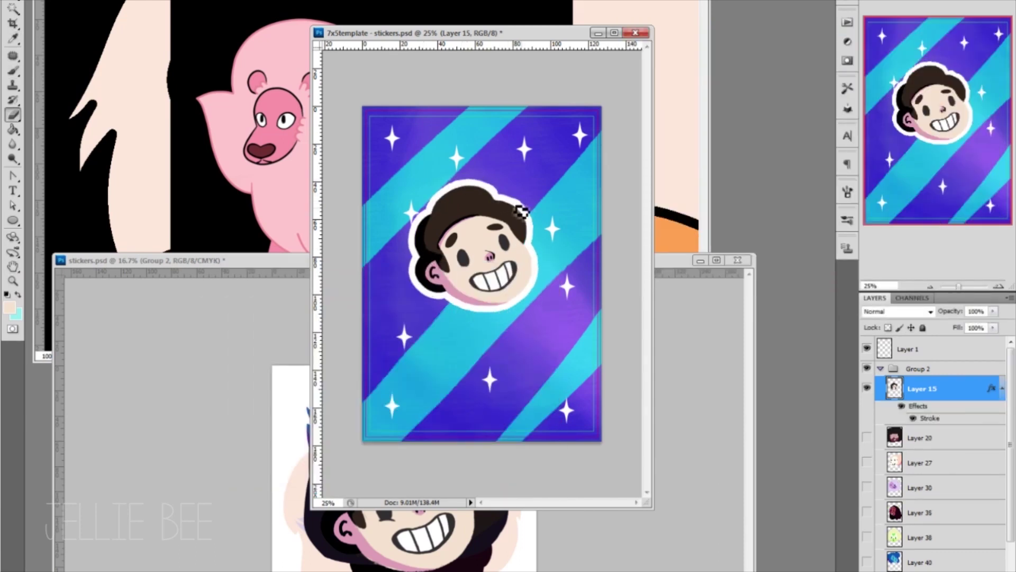
Reveal Garnet's head, then shrink it and place it at the card's top-left
double_click(935, 420)
key(Return)
click(867, 437)
click(921, 437)
key(ctrl+t)
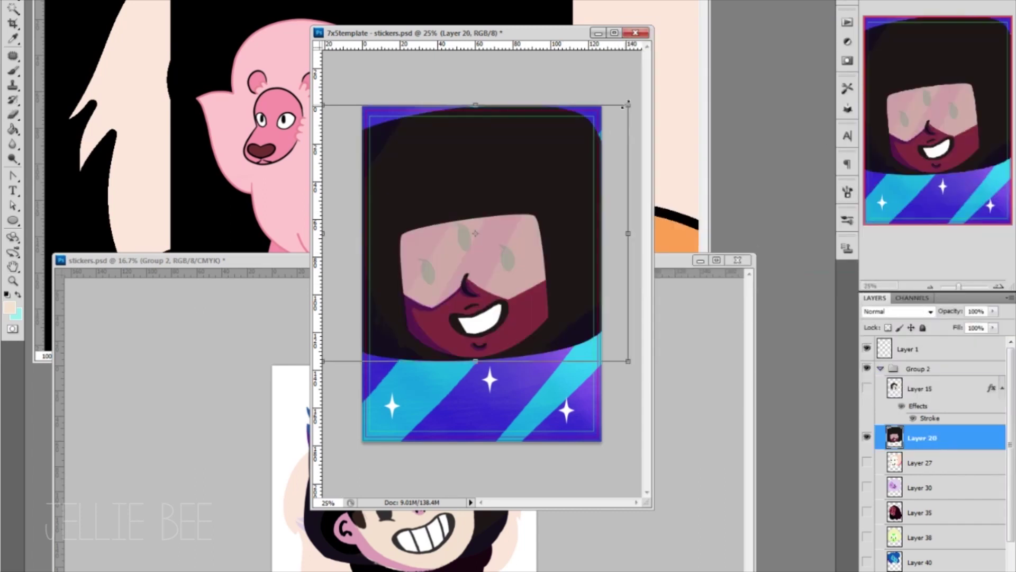
drag(628, 105, 537, 181)
drag(477, 233, 418, 157)
key(Return)
Show Steven's head again, then reveal Pearl's head, shrink it and place it top-right
click(867, 388)
click(866, 463)
click(921, 462)
key(ctrl+t)
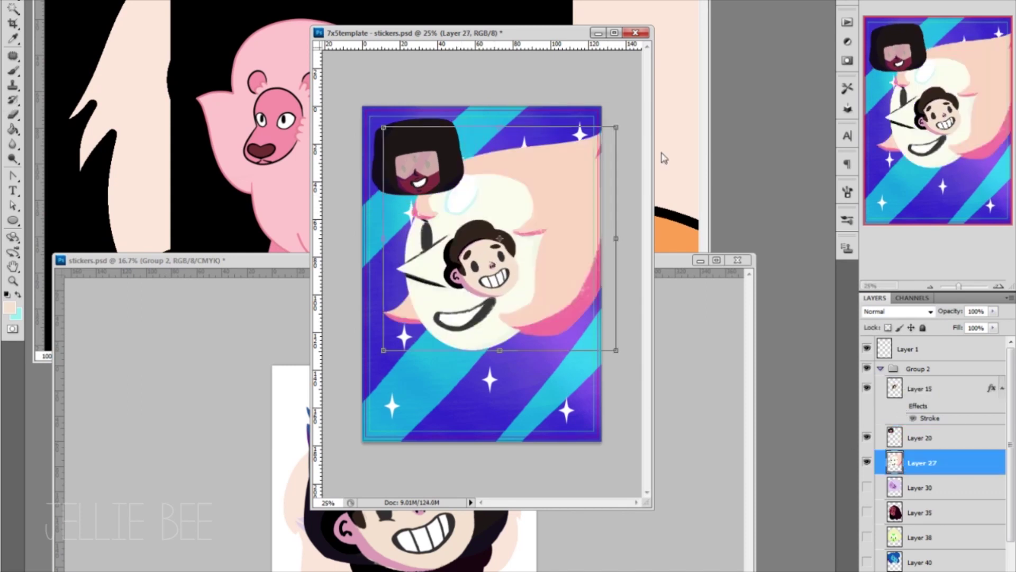
drag(617, 128, 529, 207)
drag(466, 275, 551, 159)
key(Return)
Reveal Amethyst's head, then shrink it and place it on the card
click(921, 488)
click(867, 488)
key(ctrl+t)
drag(616, 350, 529, 275)
drag(455, 233, 569, 208)
key(Return)
Rearrange Pearl and Amethyst, shrink Garnet further, and return Pearl to the top-right
right_click(561, 158)
click(583, 184)
drag(550, 159, 412, 389)
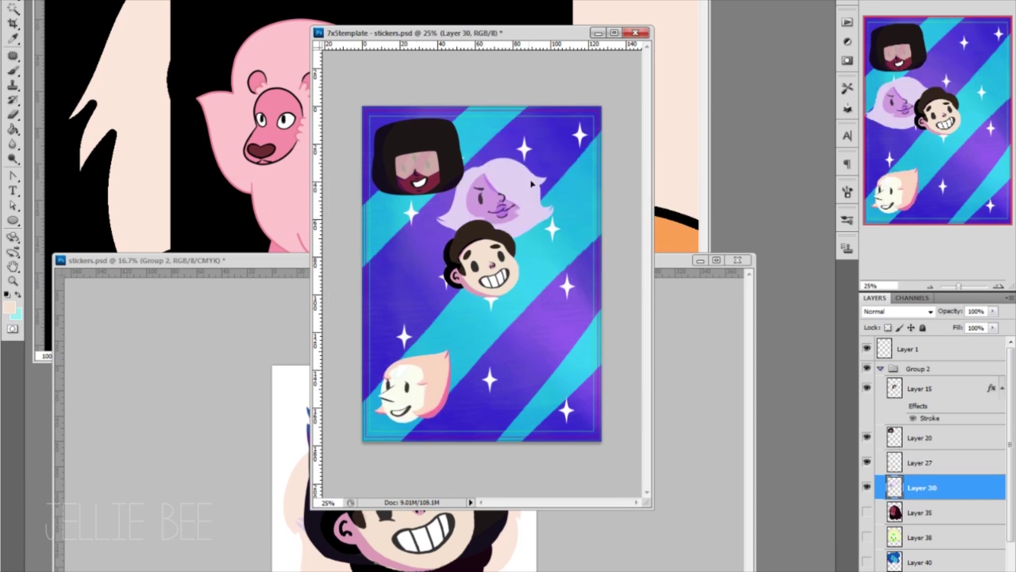
drag(551, 158, 539, 139)
ctrl+click(418, 152)
key(ctrl+t)
drag(464, 193, 445, 179)
key(Return)
drag(513, 154, 487, 164)
drag(413, 389, 533, 159)
Re-transform Pearl, nudge Amethyst, and move Steven's head to the left
right_click(564, 180)
click(590, 199)
key(ctrl+t)
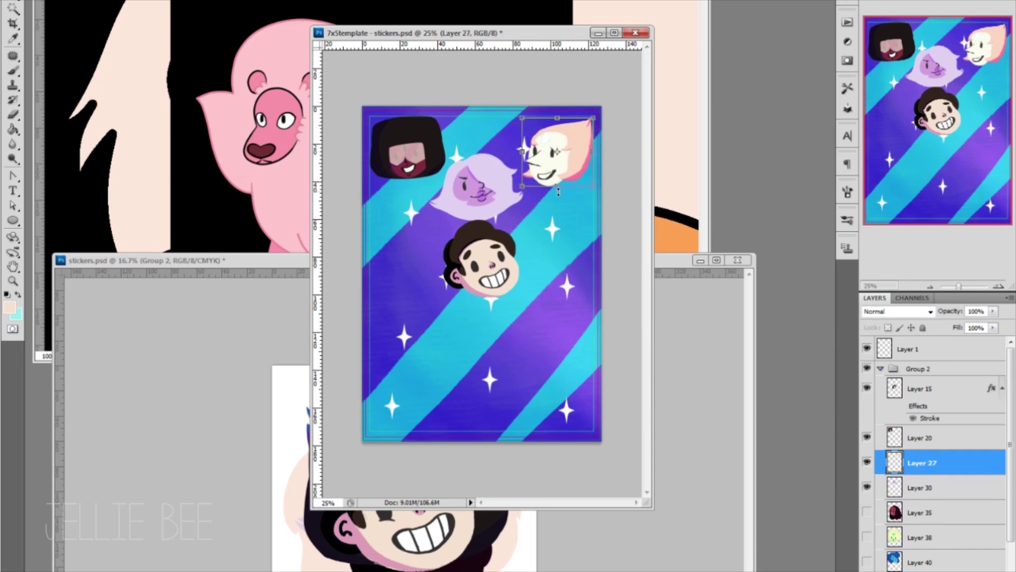
key(Return)
right_click(516, 192)
click(529, 217)
drag(476, 191, 482, 183)
ctrl+click(511, 281)
drag(511, 280, 444, 265)
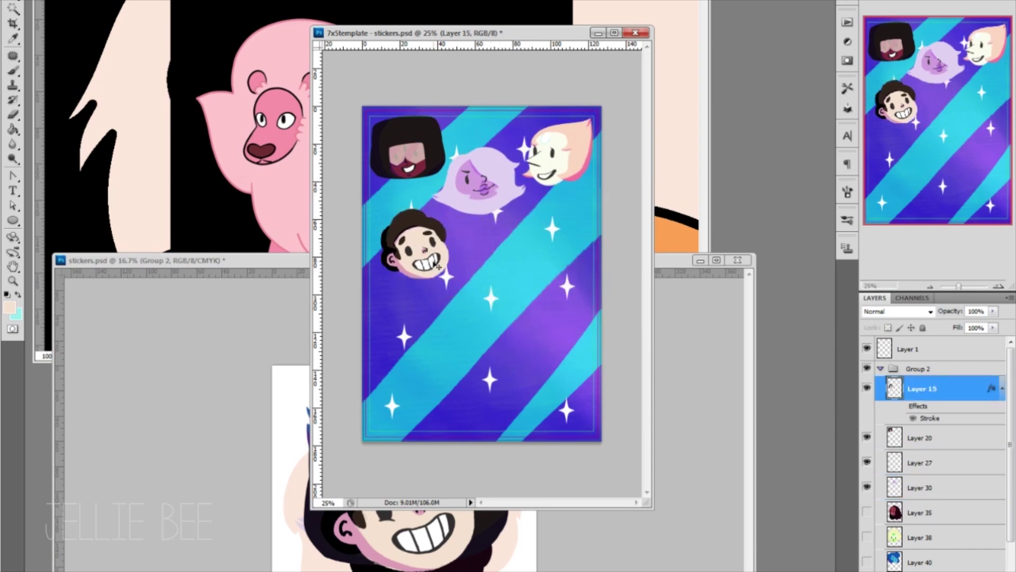
Show Connie's head, then reveal Peridot's head, shrink it and place it bottom-left
click(900, 513)
click(867, 513)
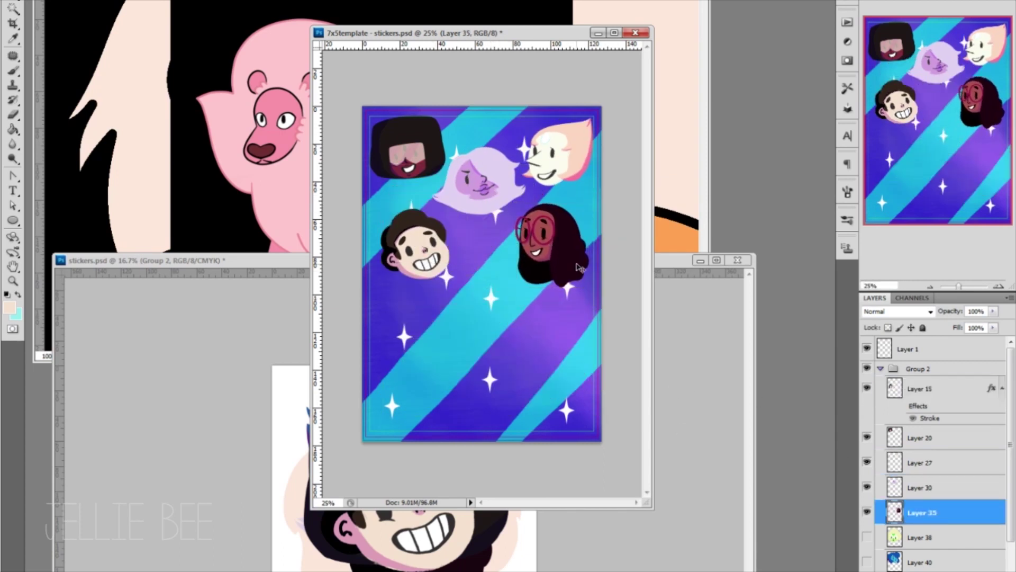
click(866, 537)
click(922, 537)
key(ctrl+t)
drag(613, 367, 438, 213)
drag(384, 166, 423, 377)
key(Return)
Reveal Lapis's head, then shrink it and place it bottom-right
click(866, 562)
click(921, 563)
key(ctrl+t)
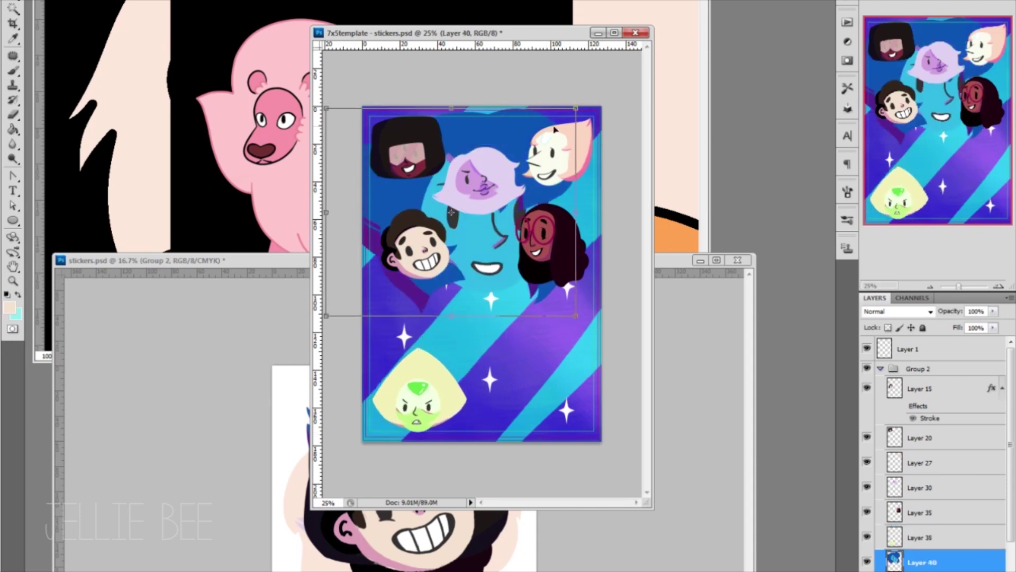
drag(508, 238, 495, 371)
key(Return)
Reveal Jasper's head, shrink it, and move it to the bottom-right
click(867, 569)
click(921, 569)
key(ctrl+t)
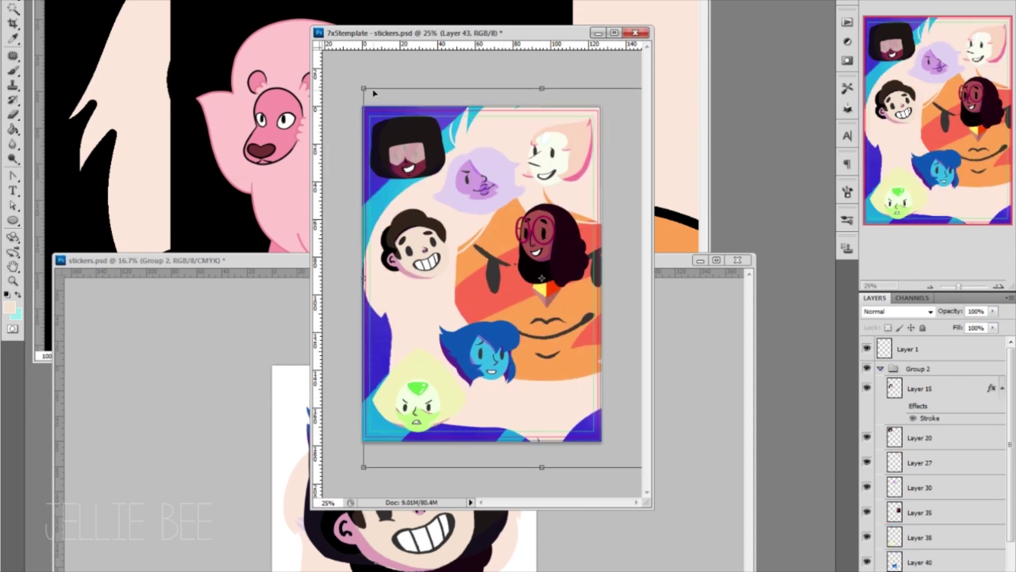
drag(353, 93, 556, 419)
key(Return)
click(921, 562)
drag(476, 349, 455, 317)
Shift Lapis's head up and left, then nudge it slightly
click(921, 569)
key(ctrl+t)
drag(562, 392, 567, 369)
key(Return)
scroll(937, 477, down, 3)
mouse_move(455, 318)
mouse_down()
mouse_move(477, 307)
mouse_move(466, 323)
mouse_up()
Reveal the cookie, shrink it and place it at left, then move Lapis right and down
click(867, 512)
click(921, 512)
key(ctrl+t)
drag(565, 133, 405, 294)
key(Return)
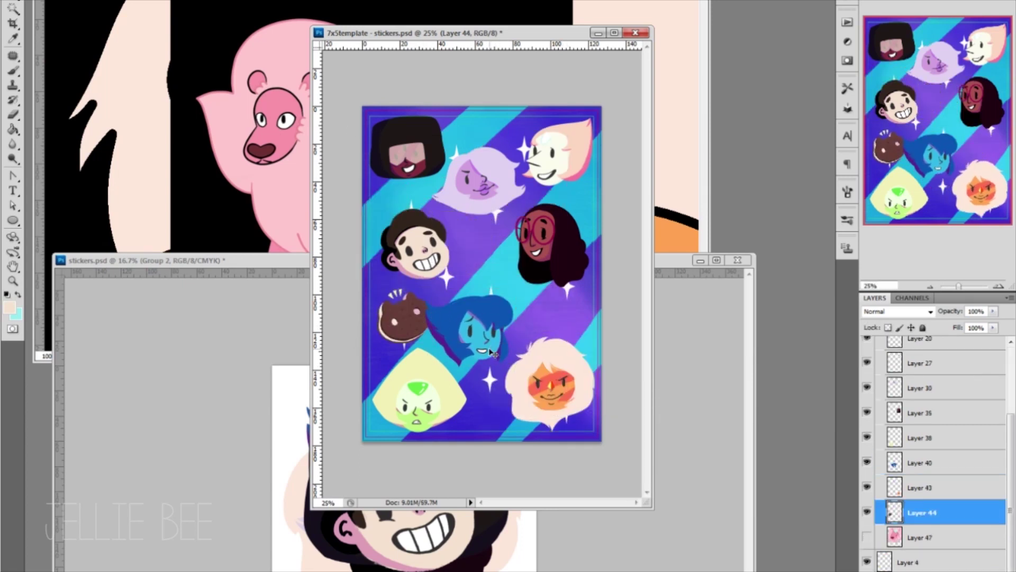
drag(479, 331, 609, 344)
Re-transform Peridot's head and select the cookie layer
right_click(452, 401)
click(476, 415)
key(ctrl+t)
key(Return)
right_click(488, 361)
click(524, 381)
right_click(487, 404)
click(524, 438)
Place the small lion head from Layer 47 in the card's centre
right_click(483, 334)
click(506, 354)
key(ctrl+z)
drag(488, 295, 479, 249)
Move Amethyst up and Pearl down, and nudge Steven's head
click(418, 282)
drag(479, 177, 481, 156)
right_click(571, 158)
click(593, 184)
drag(561, 157, 561, 170)
drag(418, 278, 428, 290)
Move the cookie to the upper left, Connie down, and Lapis slightly left
right_click(555, 317)
click(578, 340)
drag(561, 315, 407, 212)
drag(551, 244, 551, 289)
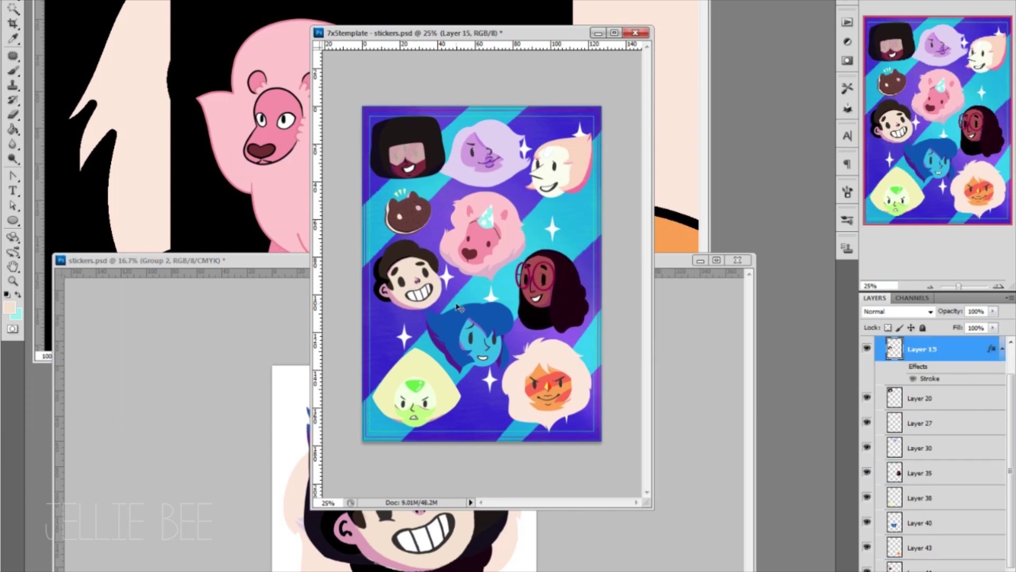
click(442, 406)
right_click(485, 348)
click(508, 370)
drag(430, 308, 427, 310)
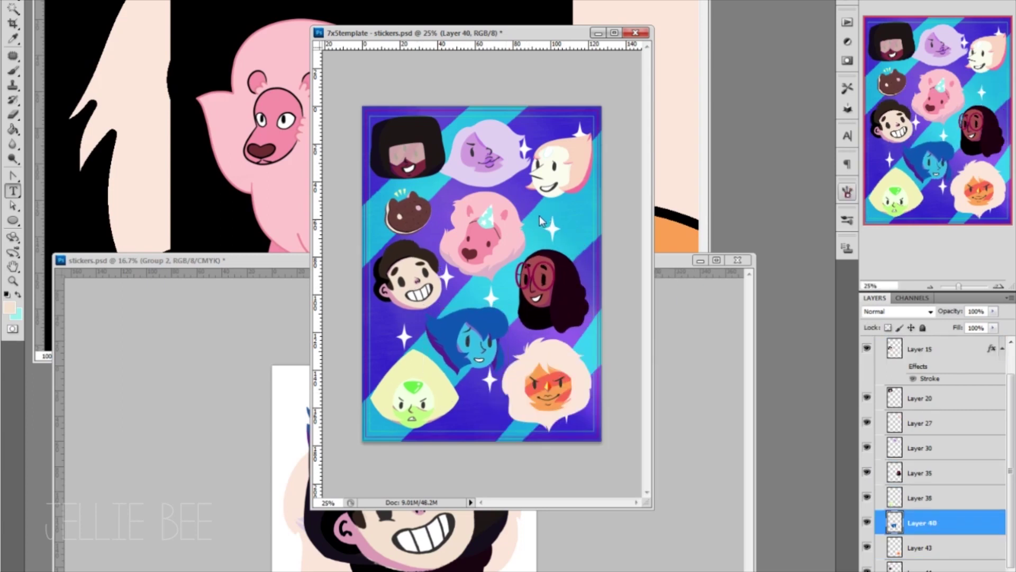
Add the jelliebee.com web address text and stamp a yellow star onto the sheet
drag(589, 243, 532, 203)
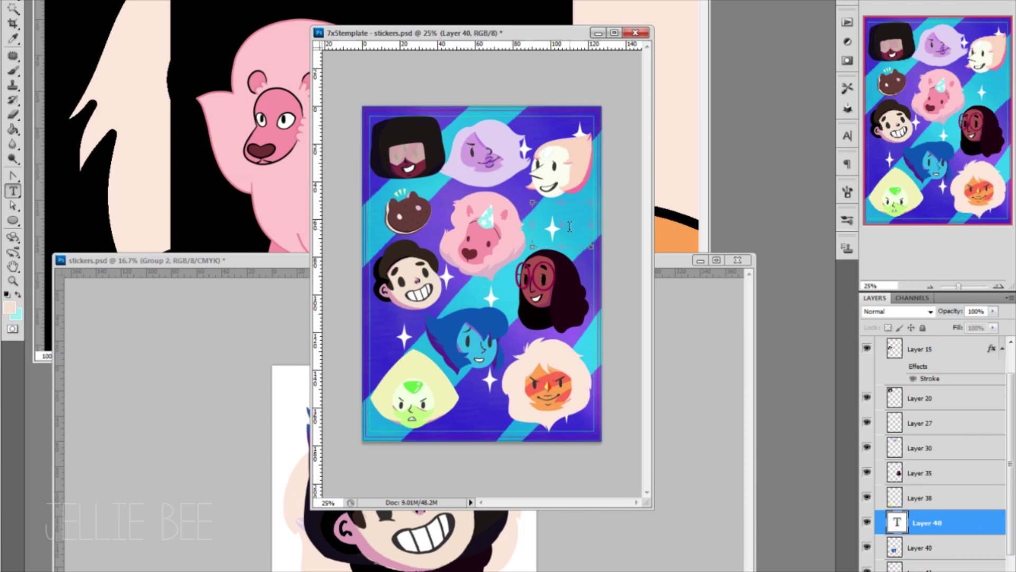
text(jelliebee.comb)
click(9, 307)
click(518, 288)
click(561, 220)
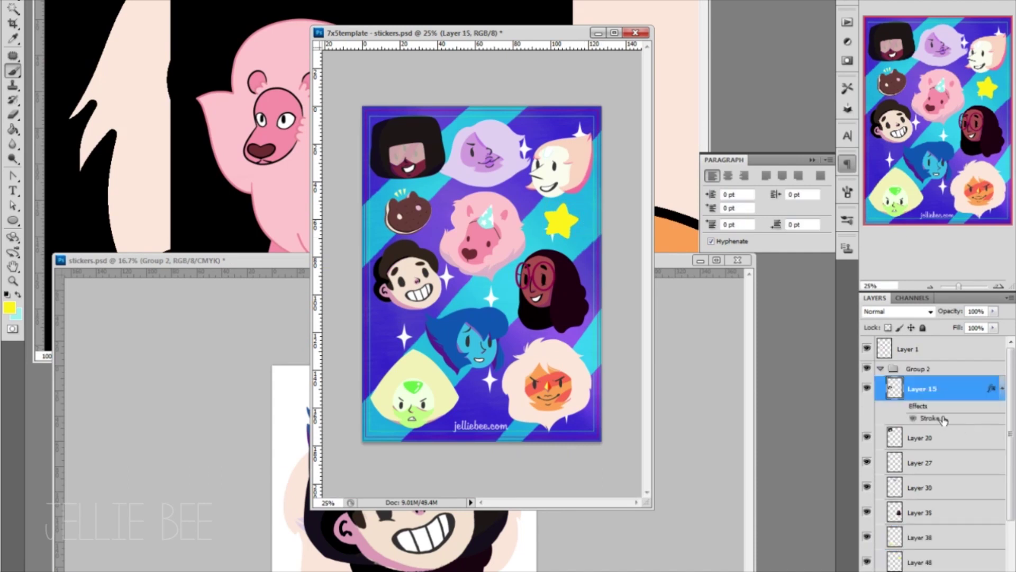
Select the text layer and the sticker group, collapse the group, and review its stroke settings
scroll(934, 450, down, 1)
click(935, 478)
scroll(934, 450, up, 1)
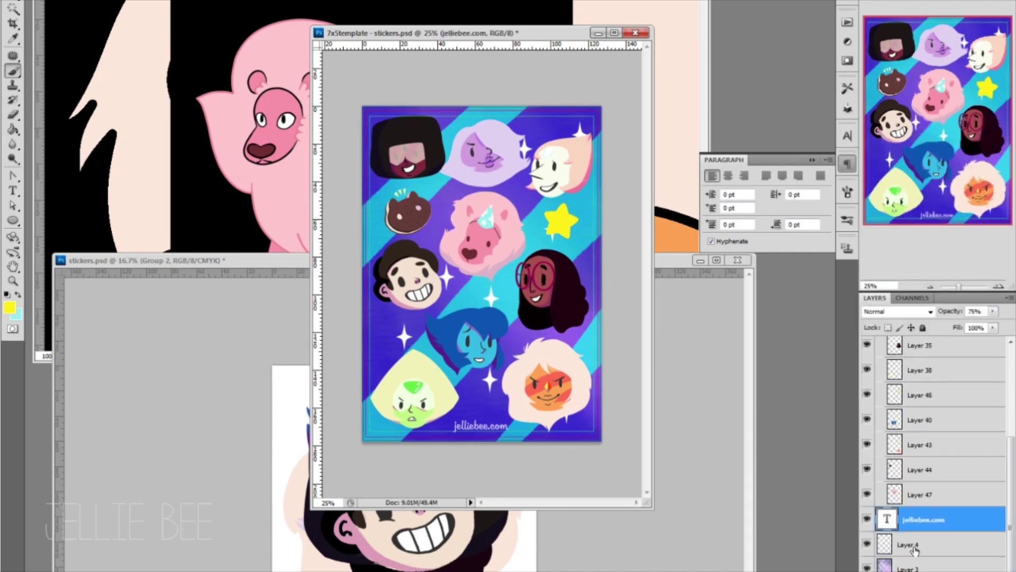
scroll(936, 402, up, 1)
click(935, 387)
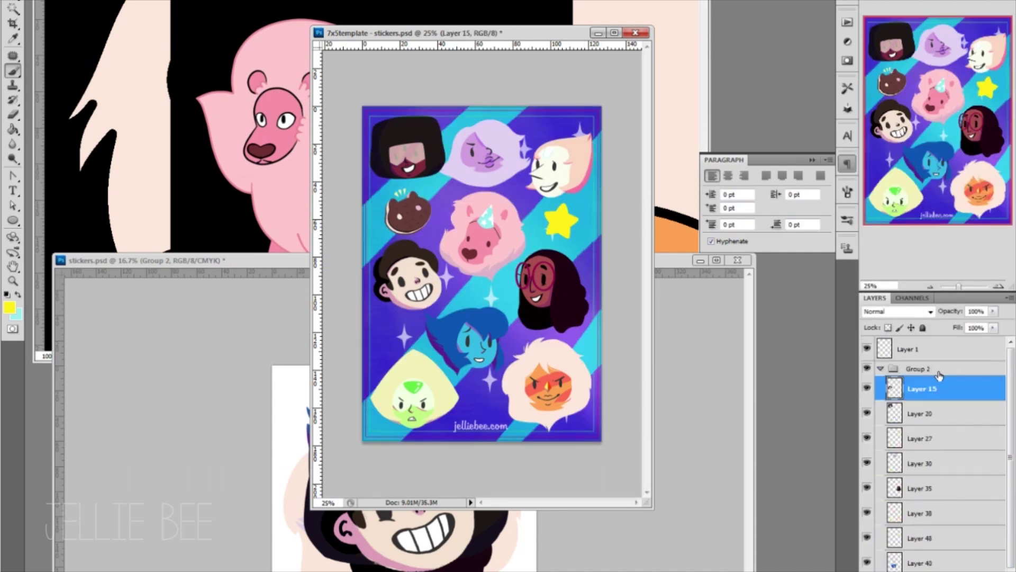
click(924, 368)
click(880, 368)
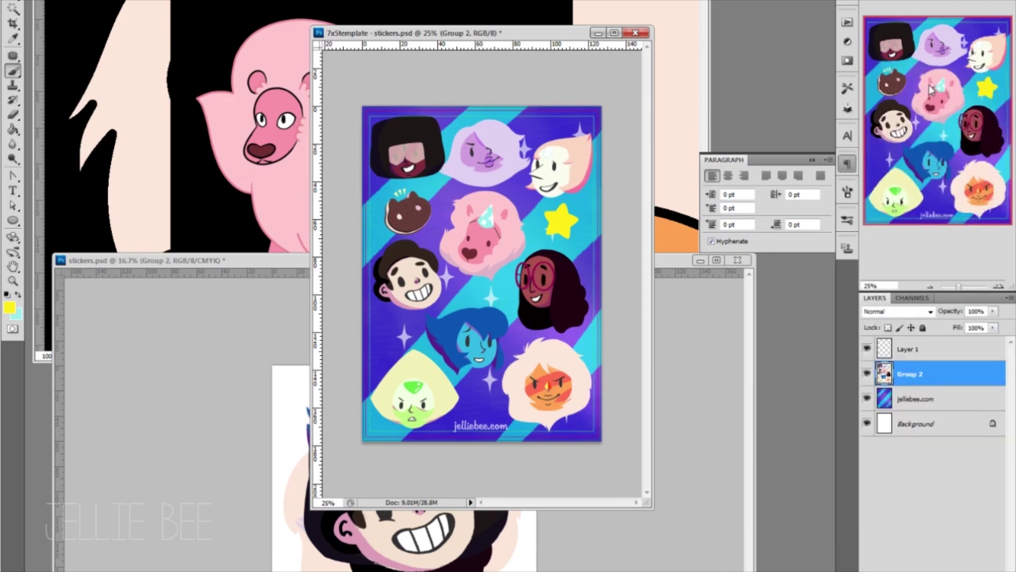
double_click(930, 385)
click(771, 206)
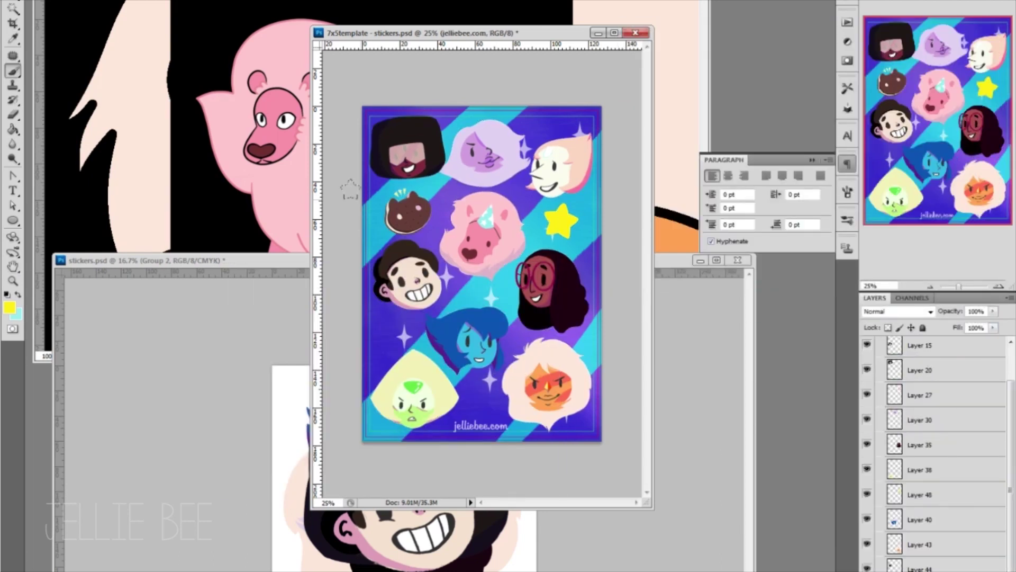
Nudge the Pearl head, the Amethyst head with the star, and the Lapis head into place
key(v)
drag(554, 169, 556, 182)
drag(485, 151, 493, 148)
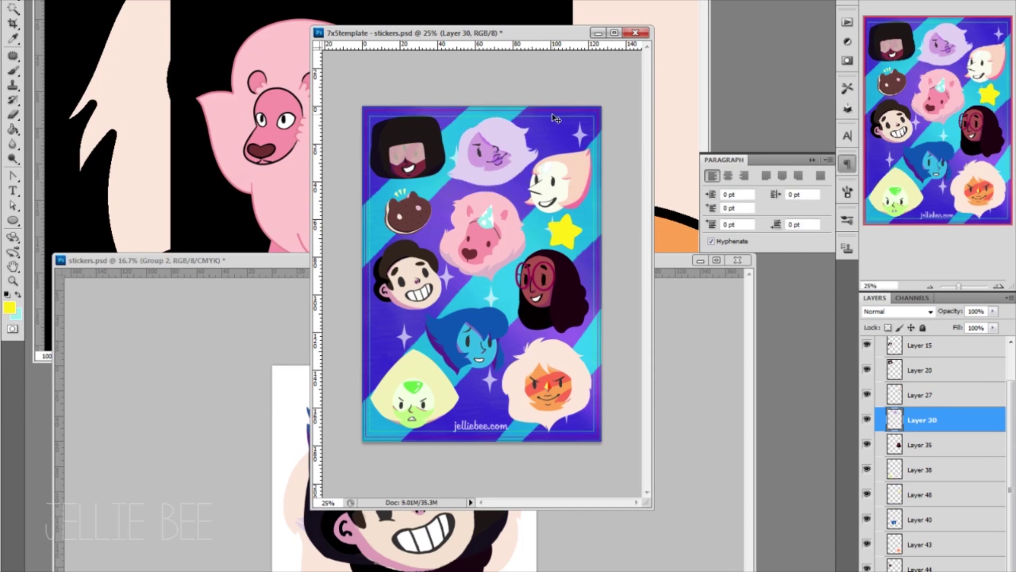
drag(530, 308, 526, 304)
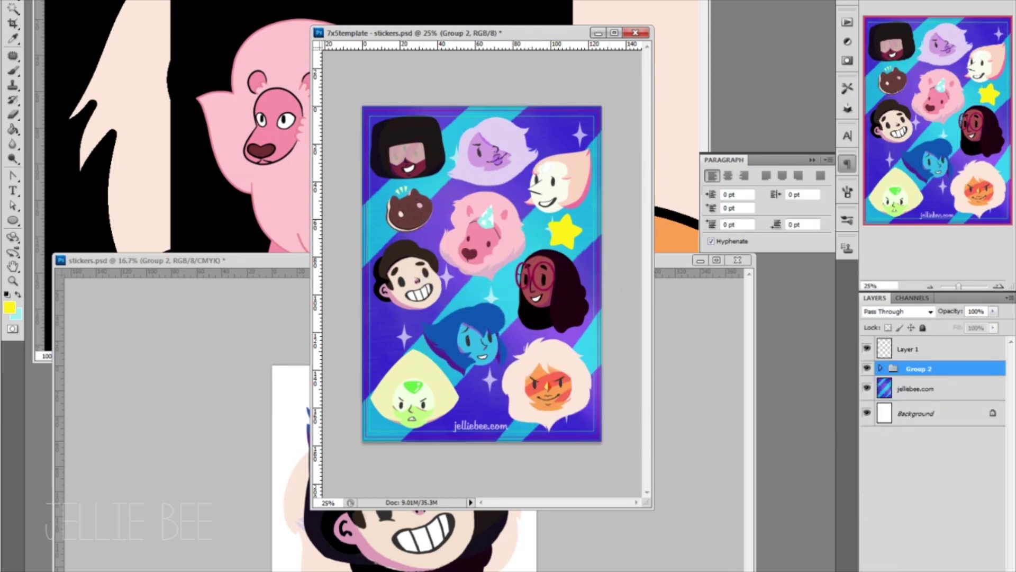
Merge the sticker group into one copy layer and shift the Steven and Jasper heads slightly
key(ctrl+e)
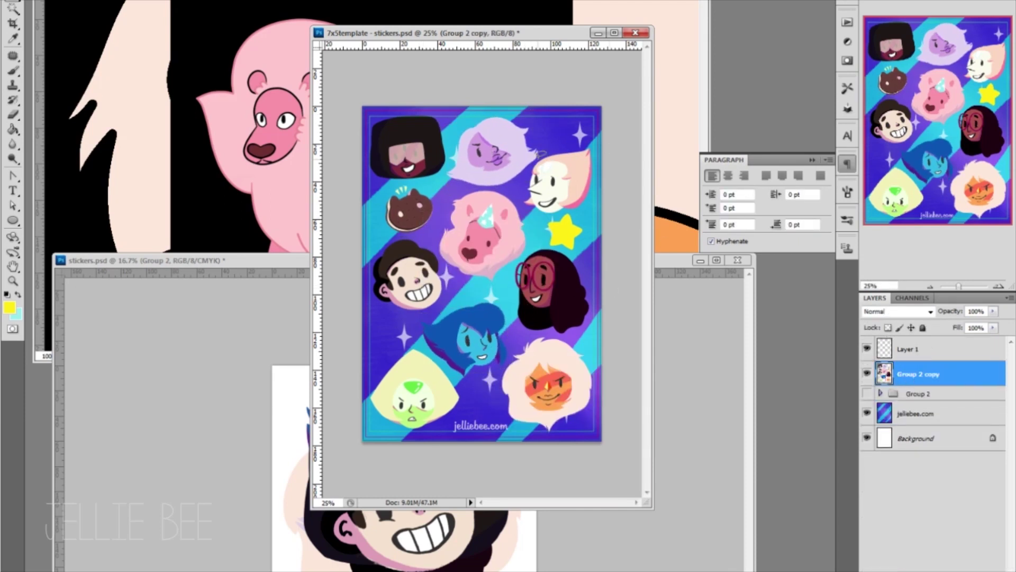
key(ctrl+t)
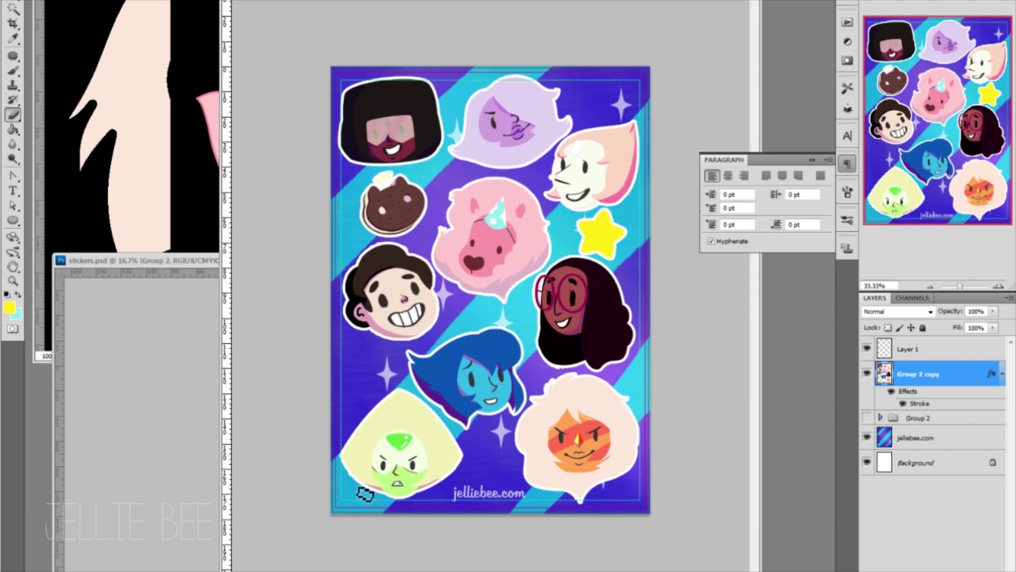
drag(471, 306, 466, 313)
key(ctrl+d)
mouse_move(590, 365)
mouse_down()
mouse_move(582, 442)
mouse_move(556, 392)
mouse_up()
key(ctrl+d)
Change the sticker layer's stroke colour to hot pink
double_click(923, 405)
click(769, 150)
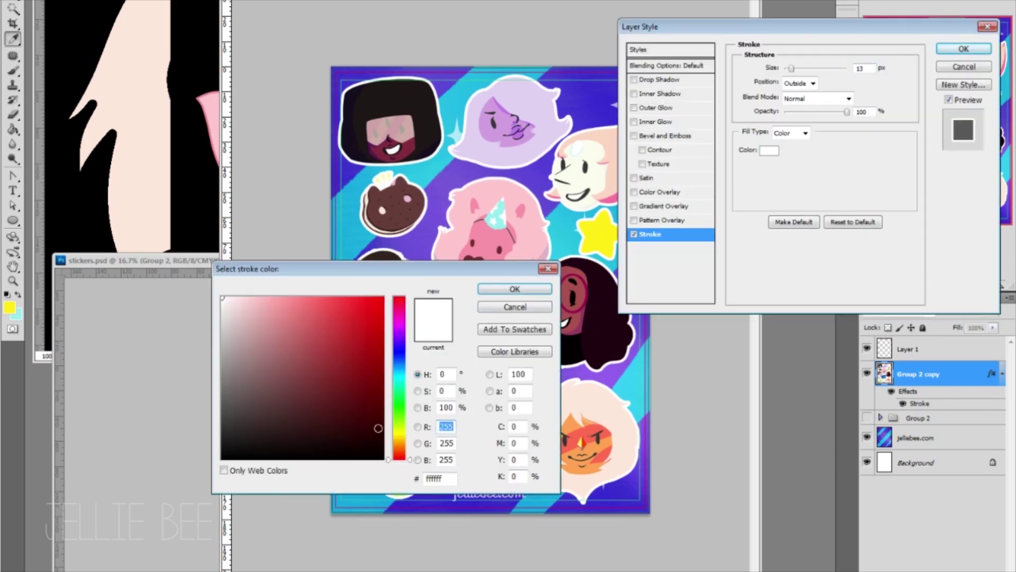
mouse_move(318, 288)
mouse_down()
mouse_move(699, 431)
mouse_move(667, 378)
mouse_up()
mouse_move(813, 482)
mouse_down()
mouse_move(812, 425)
mouse_move(769, 408)
mouse_move(819, 556)
mouse_move(823, 429)
mouse_up()
click(933, 398)
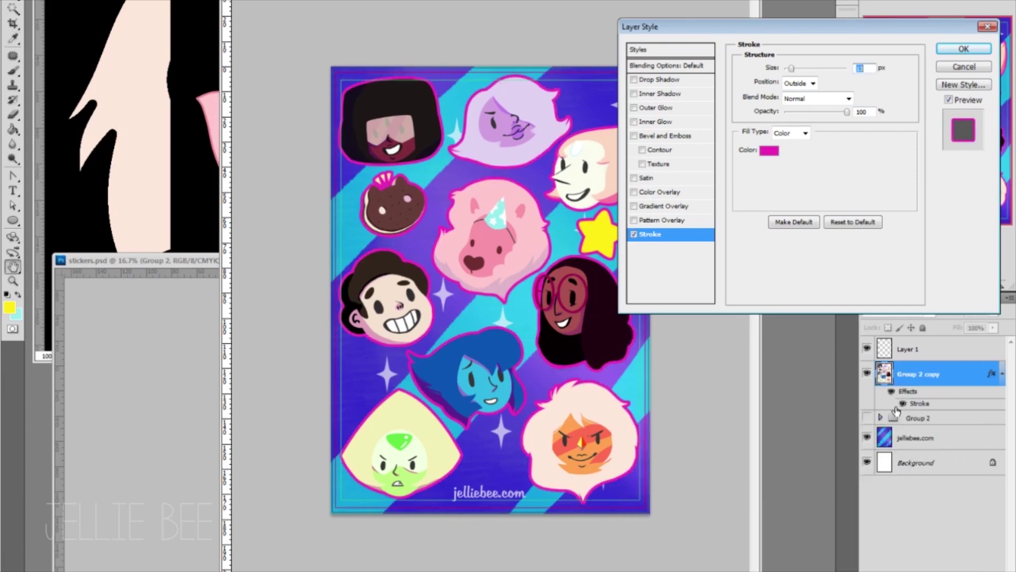
key(Return)
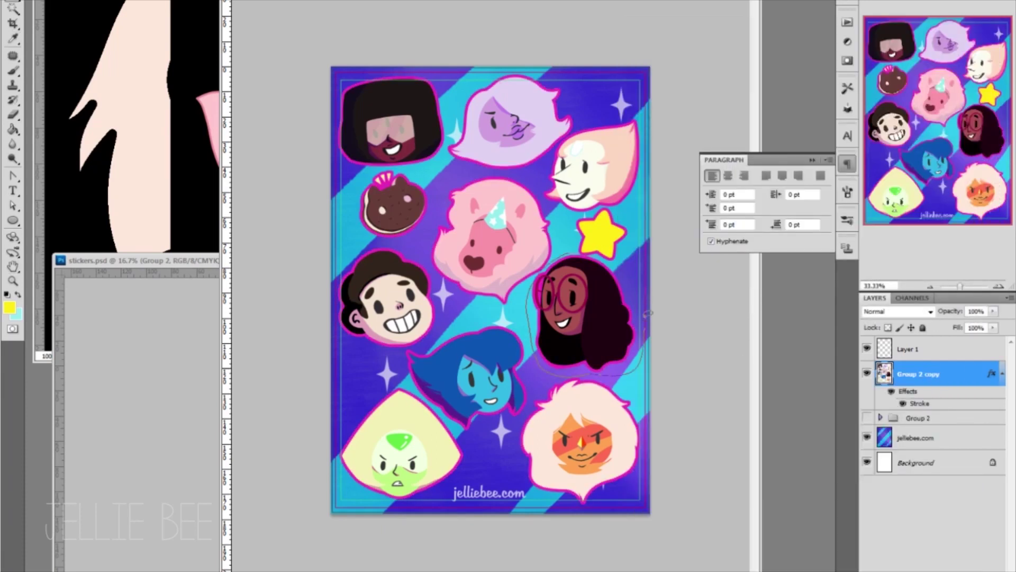
Nudge Connie's head slightly lower and convert the pink Stroke effect into its own layer
drag(624, 264, 624, 269)
double_click(918, 405)
key(Escape)
right_click(918, 405)
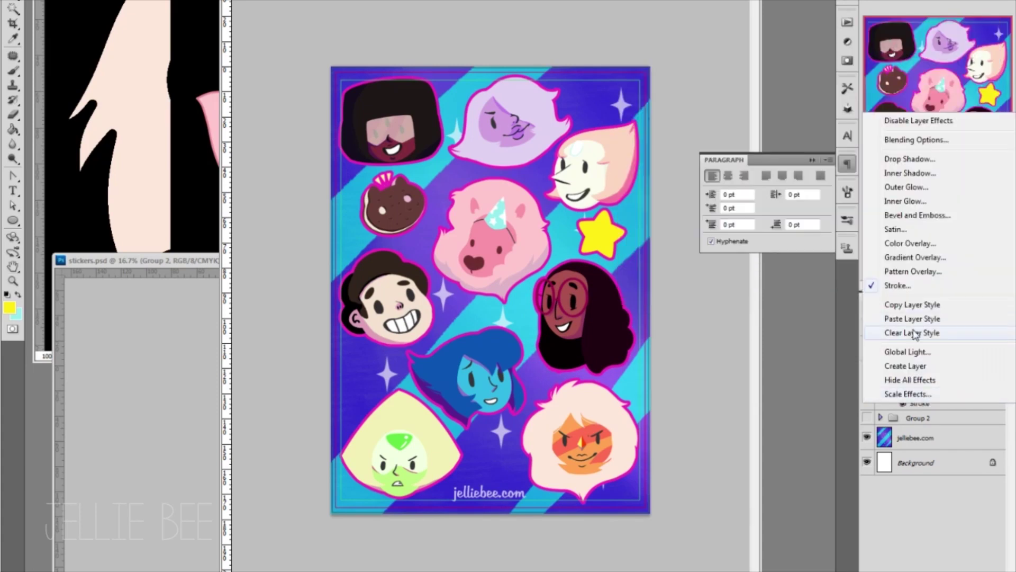
click(922, 366)
Add a second, resized stroke with a chosen colour to the Outer Stroke layer
right_click(918, 399)
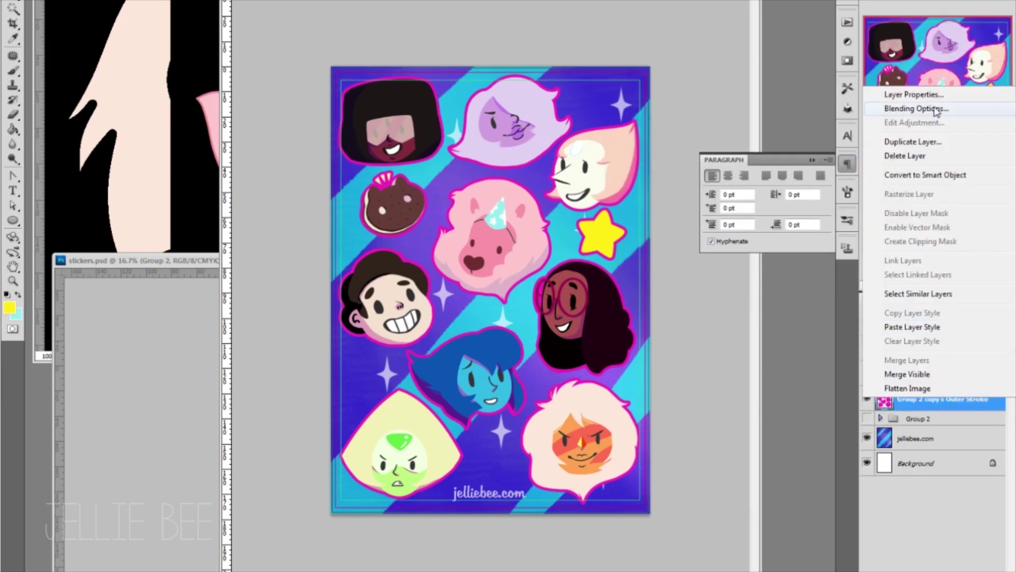
key(Escape)
double_click(975, 399)
click(650, 234)
click(769, 150)
click(930, 397)
drag(796, 69, 791, 72)
key(Return)
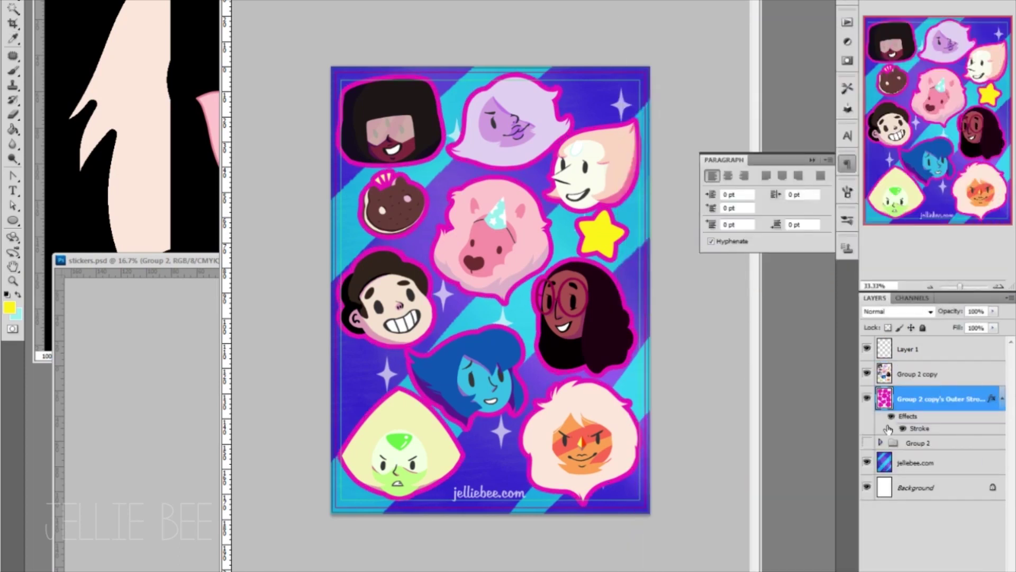
Split the second stroke into a layer and inspect the outlines, then revert to Group 2 copy with its single Stroke
right_click(922, 436)
click(907, 383)
click(921, 407)
shift+click(921, 385)
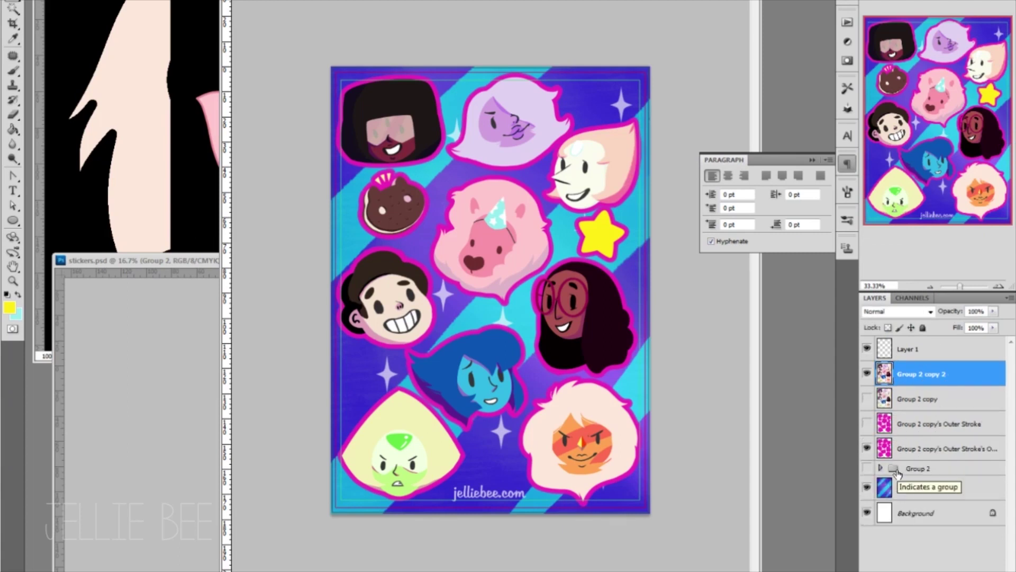
click(867, 374)
click(866, 399)
key(ctrl+alt+z)
key(ctrl+alt+z)
key(ctrl+alt+z)
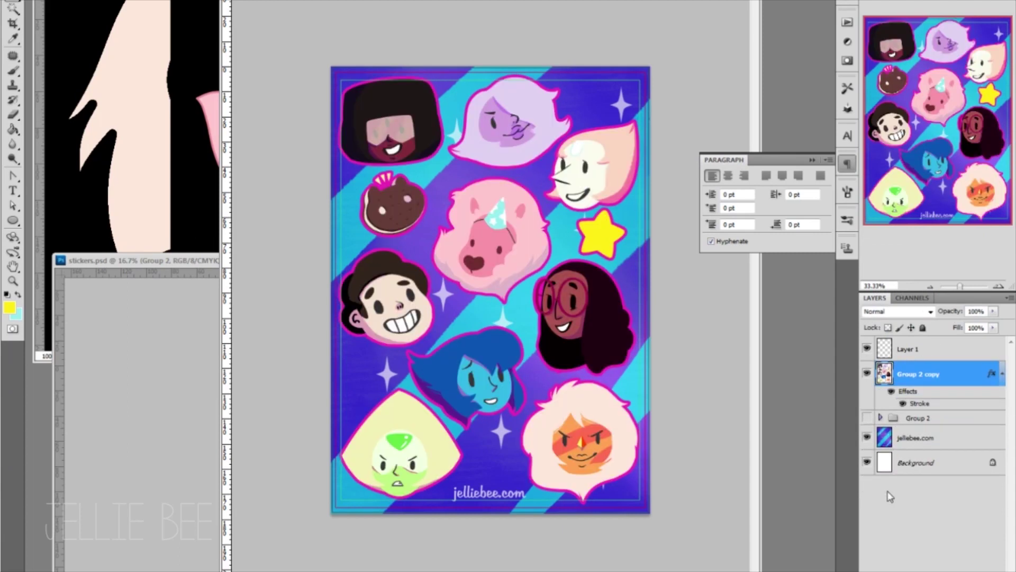
Try a magenta drop shadow at full opacity and size 13, then turn it off
double_click(916, 411)
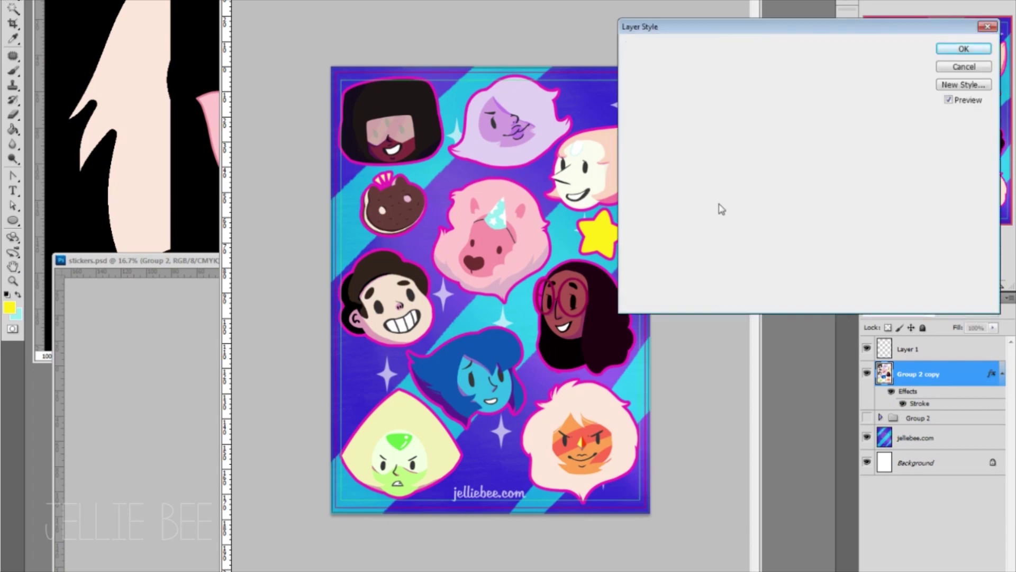
click(866, 69)
click(607, 123)
key(Return)
drag(832, 84, 847, 83)
drag(814, 147, 790, 121)
click(633, 80)
Apply a magenta Outer Glow in Normal blend mode with 100 spread as cut borders
click(656, 108)
click(769, 112)
key(Return)
click(818, 70)
click(799, 79)
drag(788, 173, 791, 174)
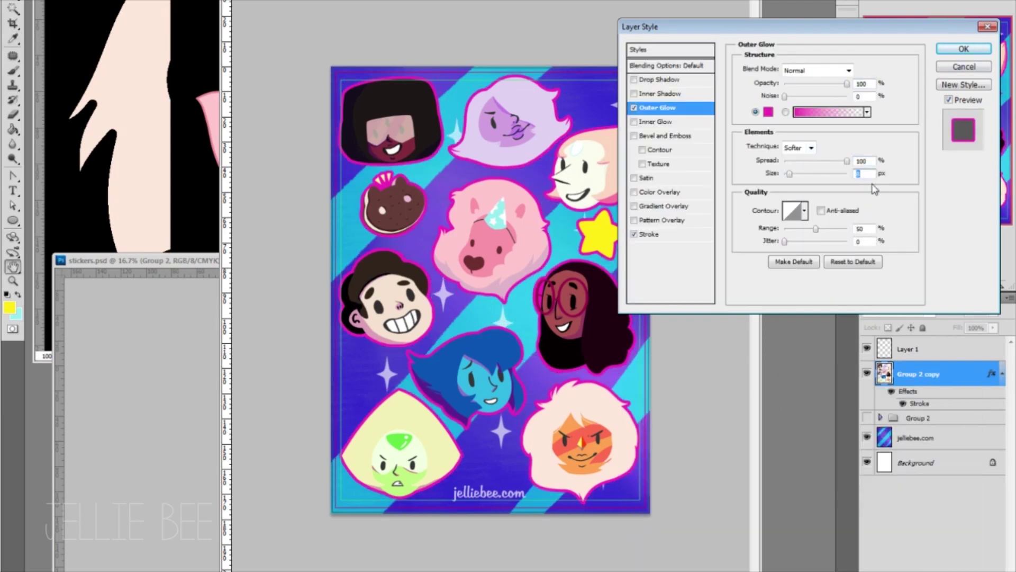
key(Return)
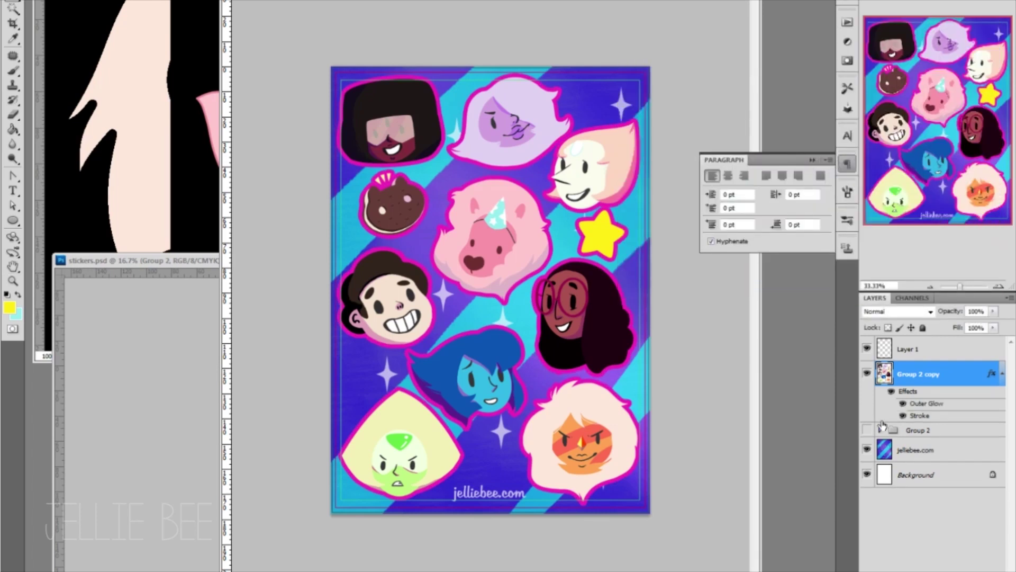
Move Amethyst up-left, erase stray marks near Peridot, raise Pearl, and collapse the Paragraph panel
drag(585, 96, 575, 94)
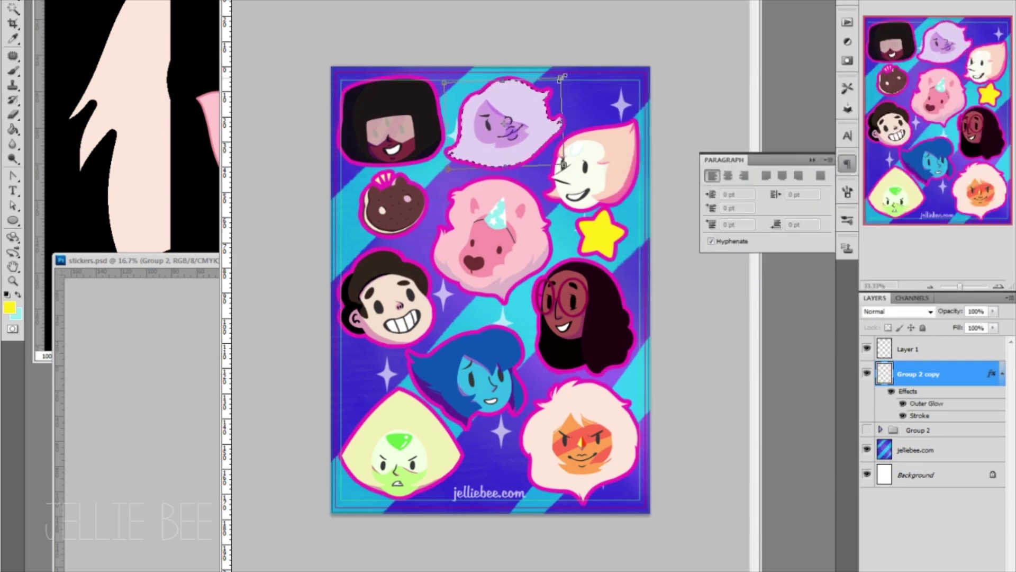
key(ctrl+d)
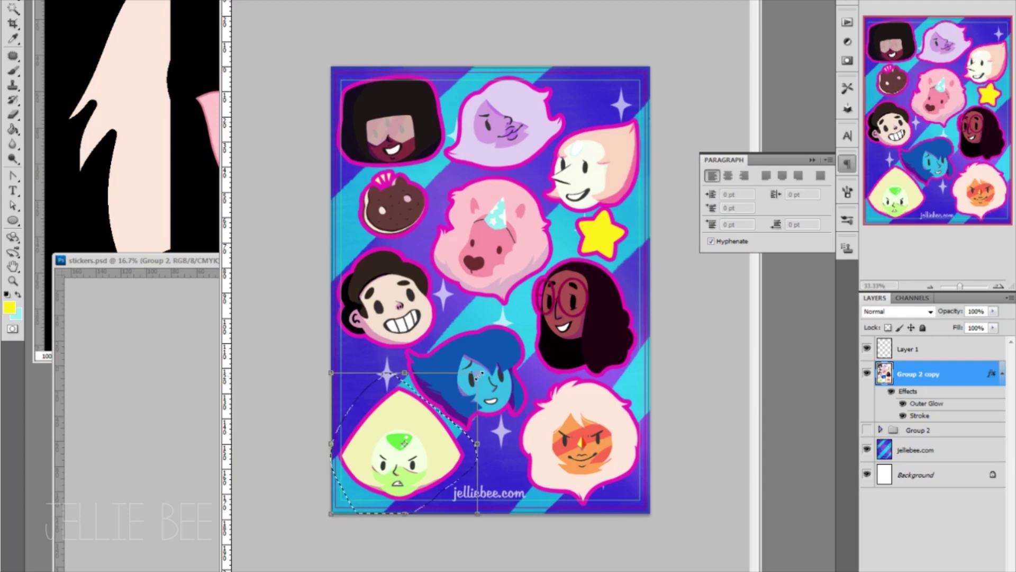
drag(469, 382, 484, 391)
drag(637, 202, 638, 198)
key(ctrl+d)
click(813, 159)
Hide the striped background layer, undoing a trial split of the effects into layers
right_click(927, 403)
click(900, 371)
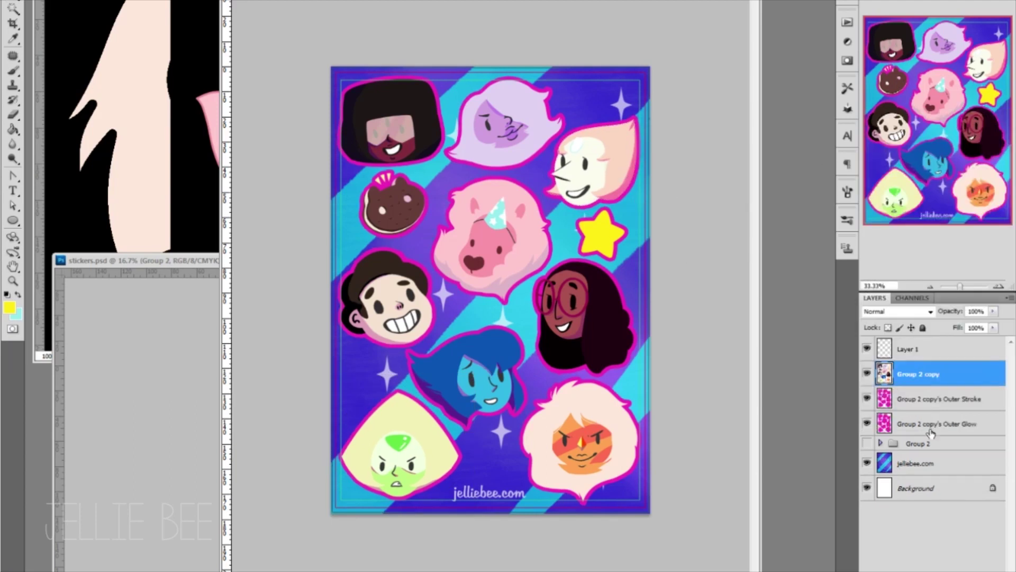
click(937, 424)
click(866, 424)
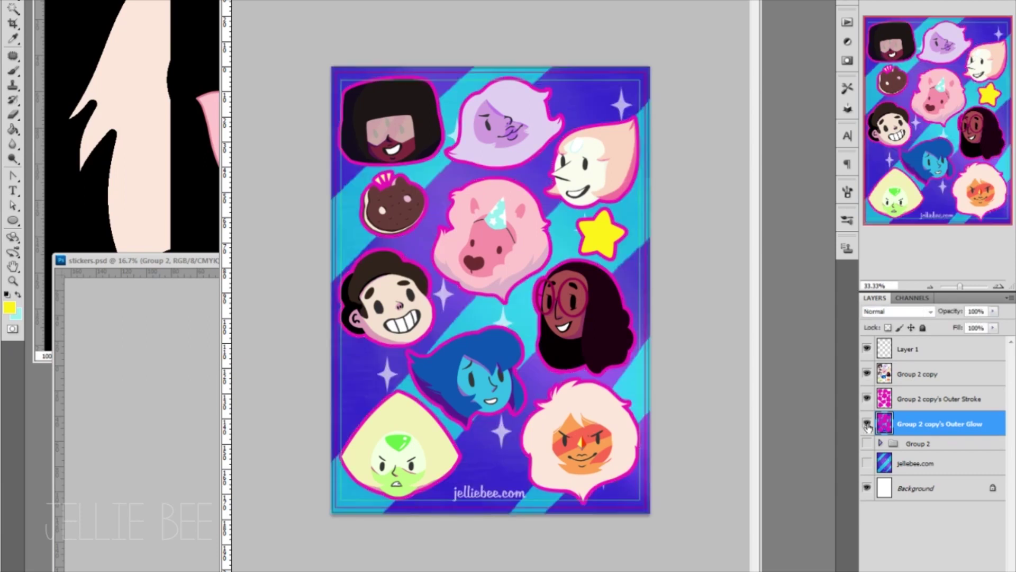
key(ctrl+alt+z)
key(ctrl+alt+z)
key(ctrl+alt+z)
key(ctrl+alt+z)
Enlarge the Outer Glow size, shift Jasper's head up-left, and transform Steven's head into place
double_click(930, 403)
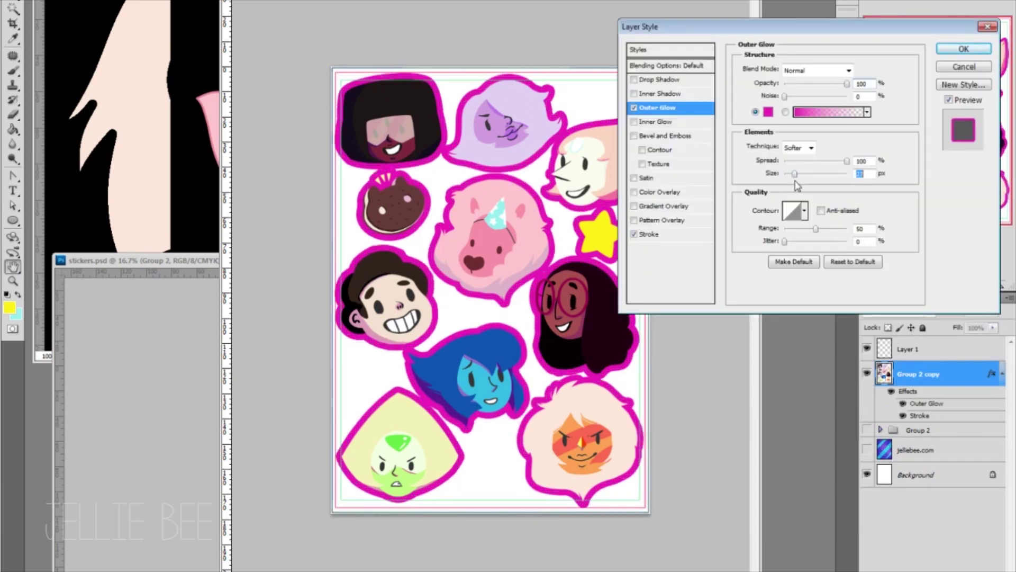
click(968, 51)
key(e)
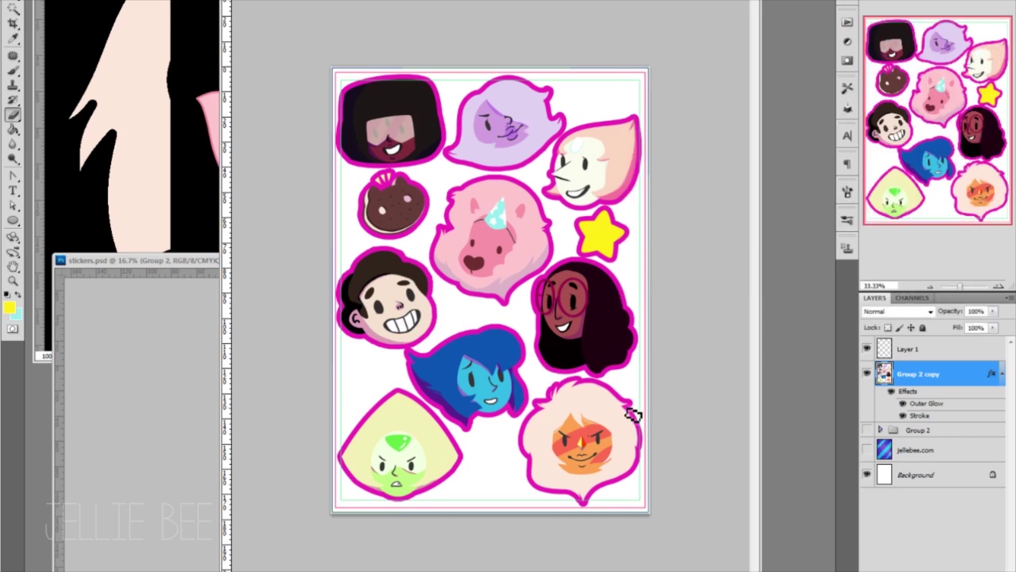
drag(540, 376, 541, 377)
drag(619, 450, 616, 446)
key(ctrl+d)
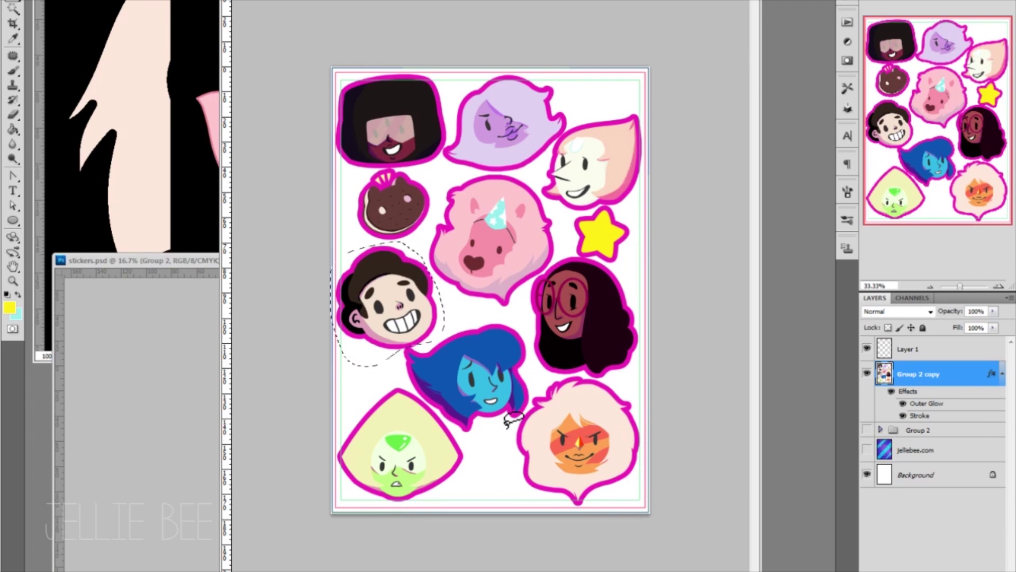
key(ctrl+t)
key(Return)
key(ctrl+d)
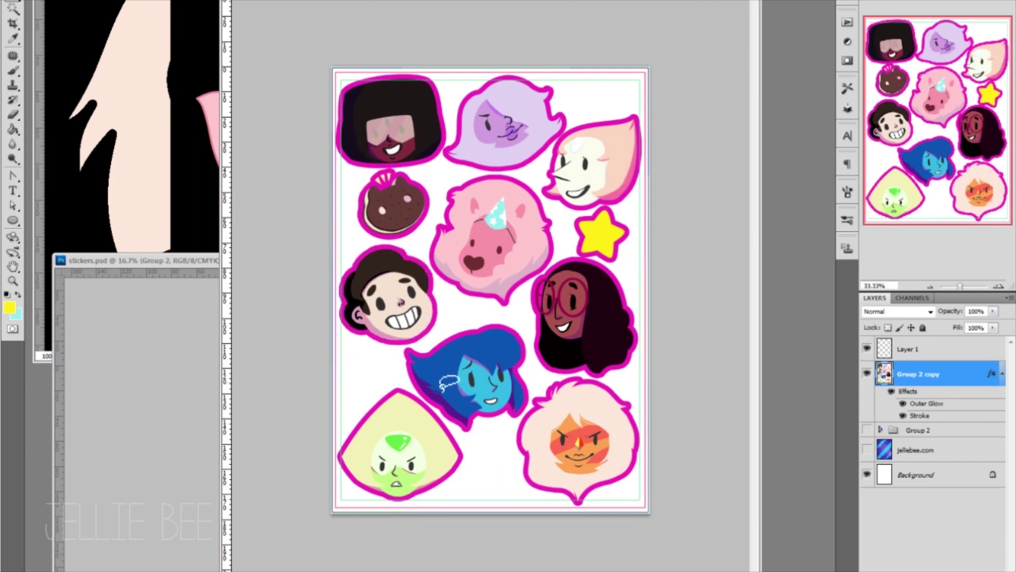